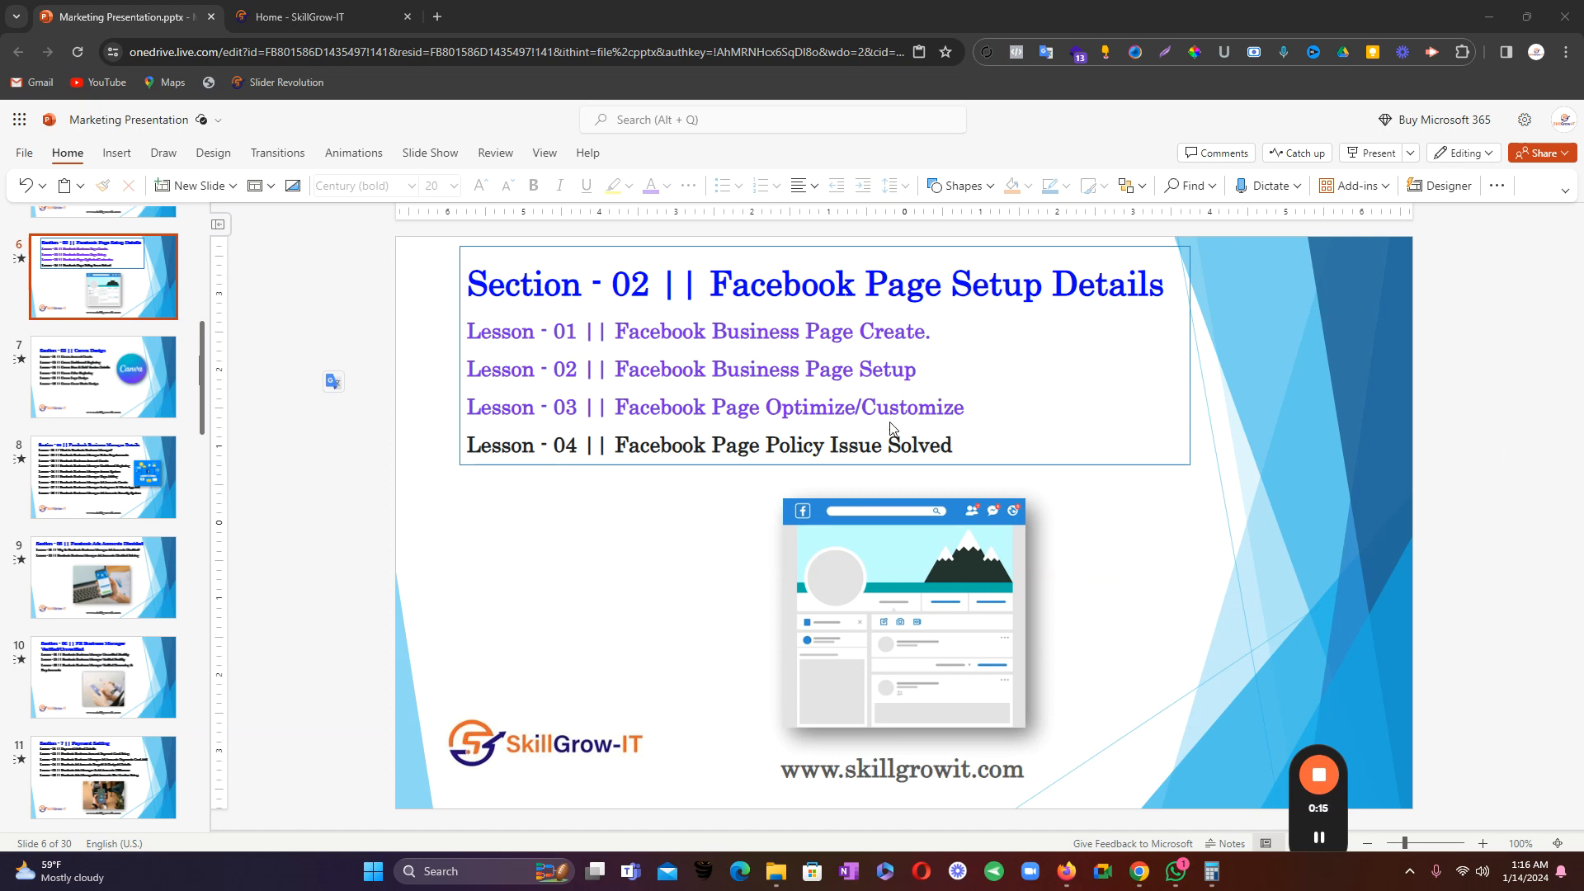
- Review the Lesson 02 and Lesson 03 titles on the Section 02 Facebook Page Setup Details slide
{"action": "left_click", "coordinate": [973, 407]}
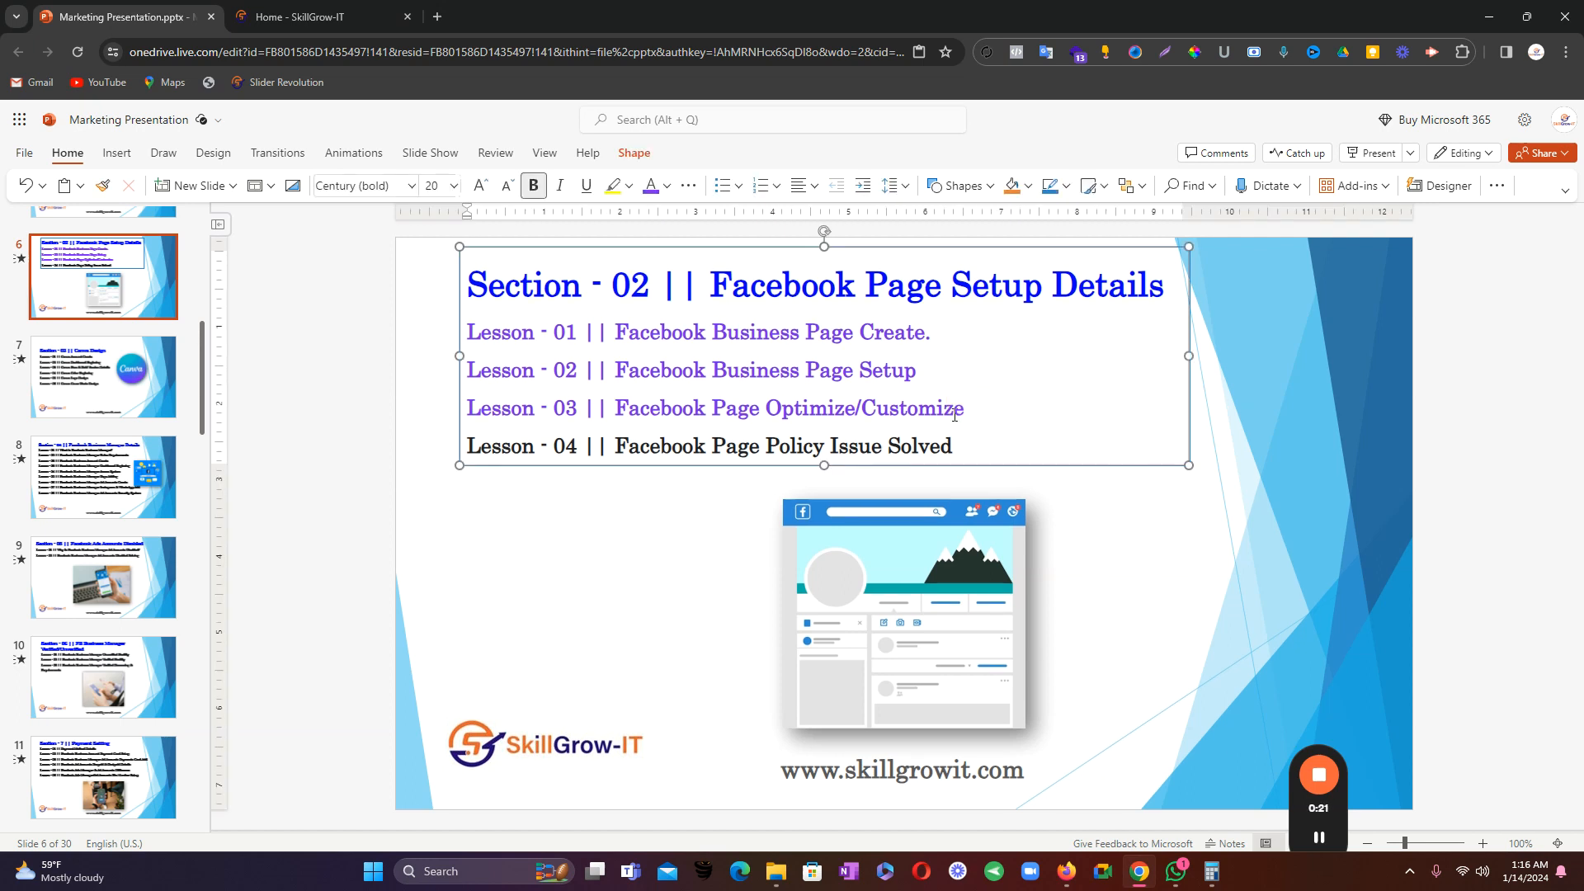
{"action": "left_click_drag", "start_coordinate": [619, 369], "coordinate": [957, 372]}
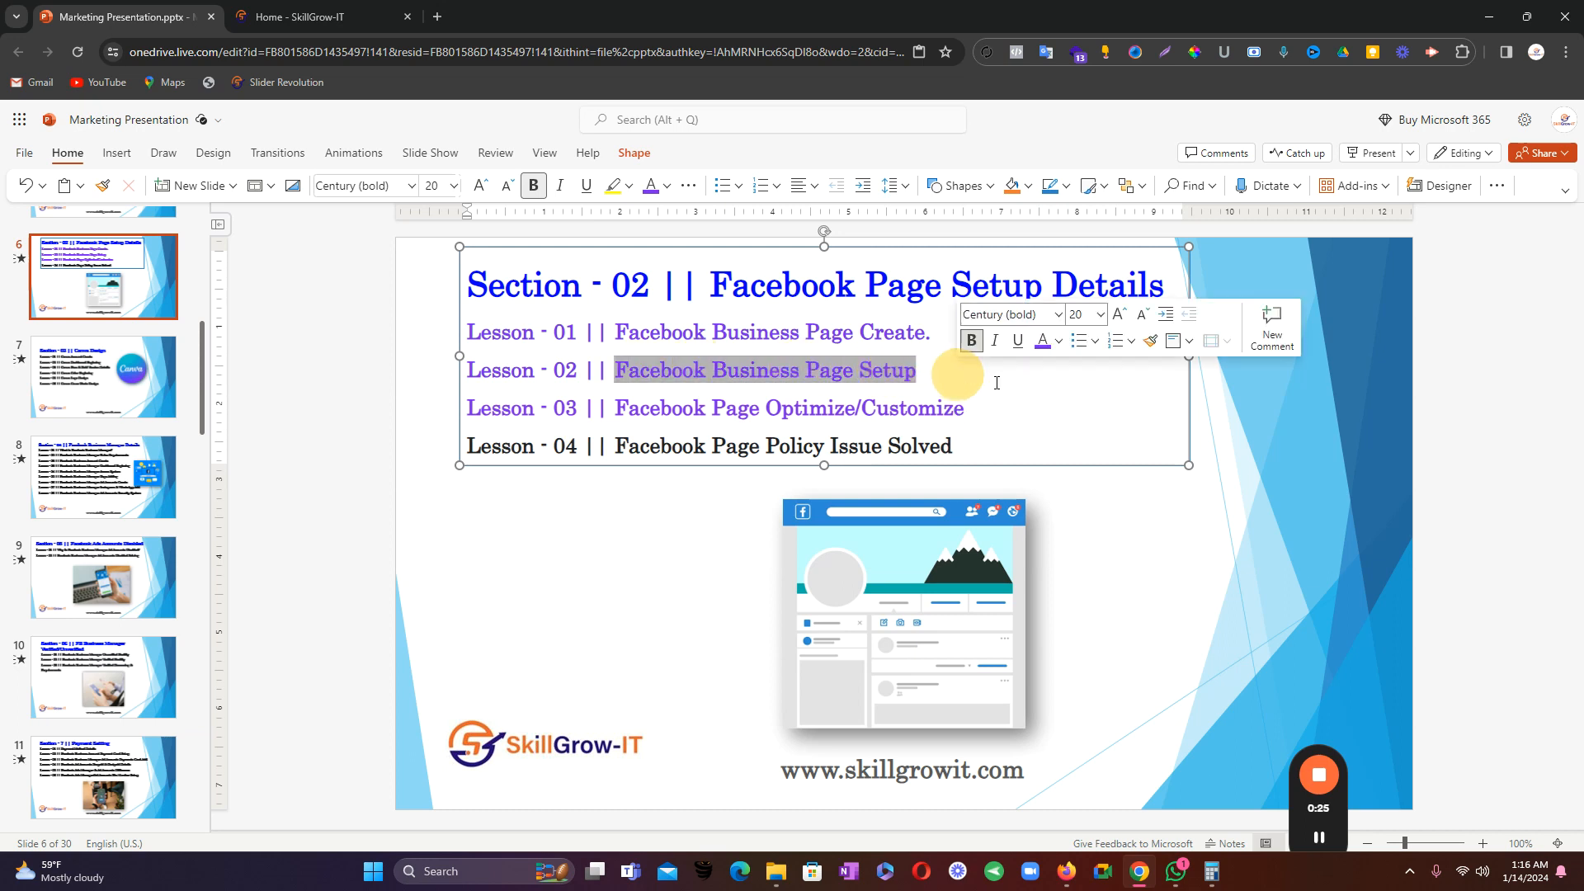
{"action": "left_click", "coordinate": [996, 382]}
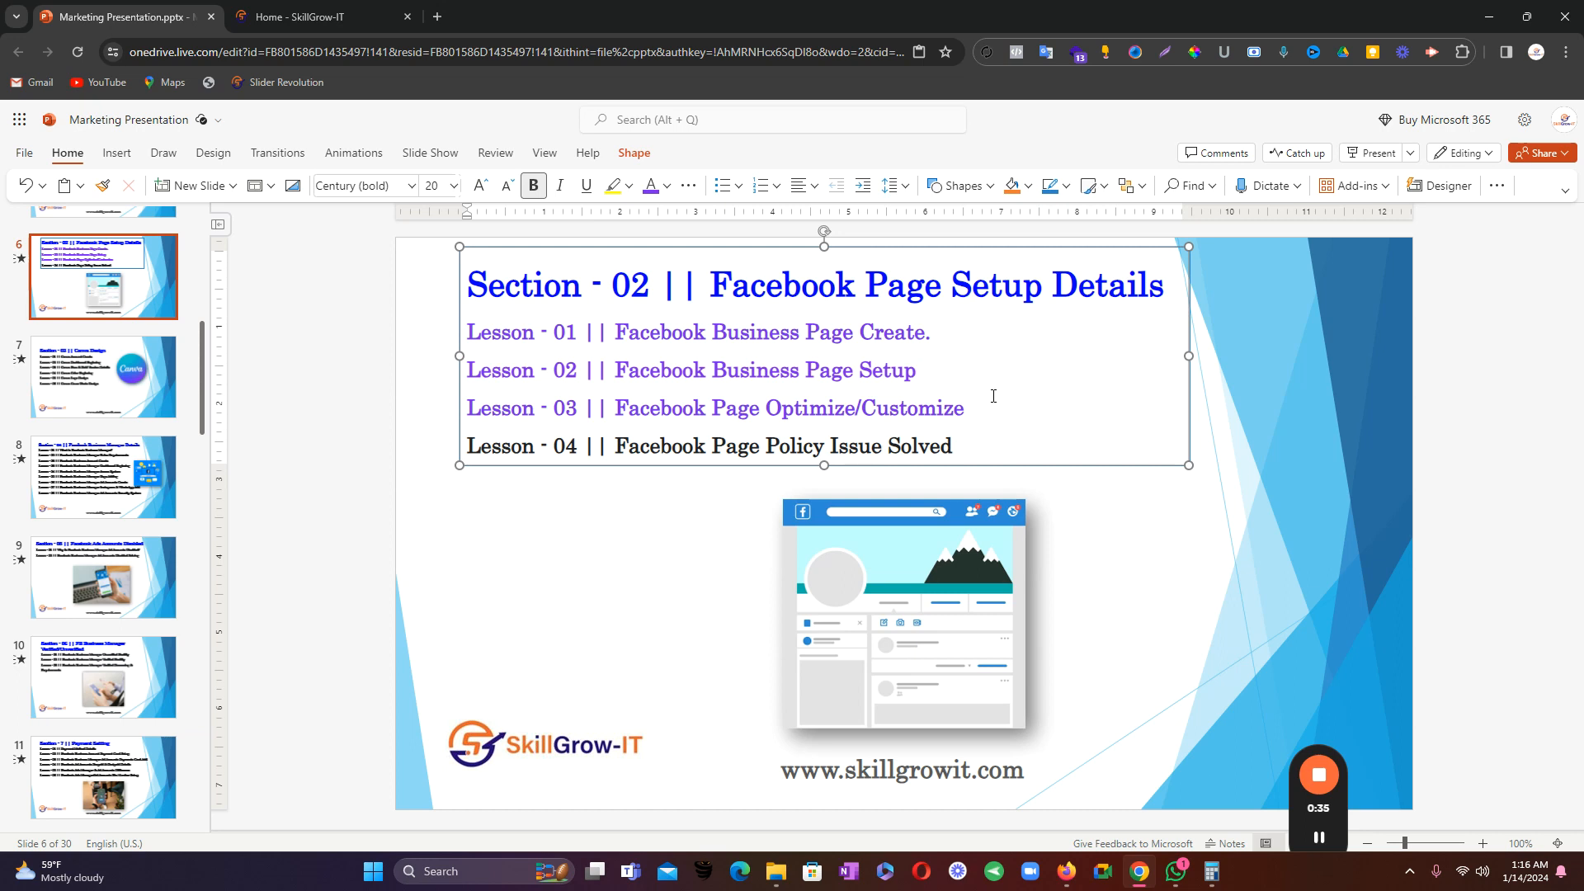
{"action": "left_click_drag", "start_coordinate": [972, 406], "coordinate": [700, 410]}
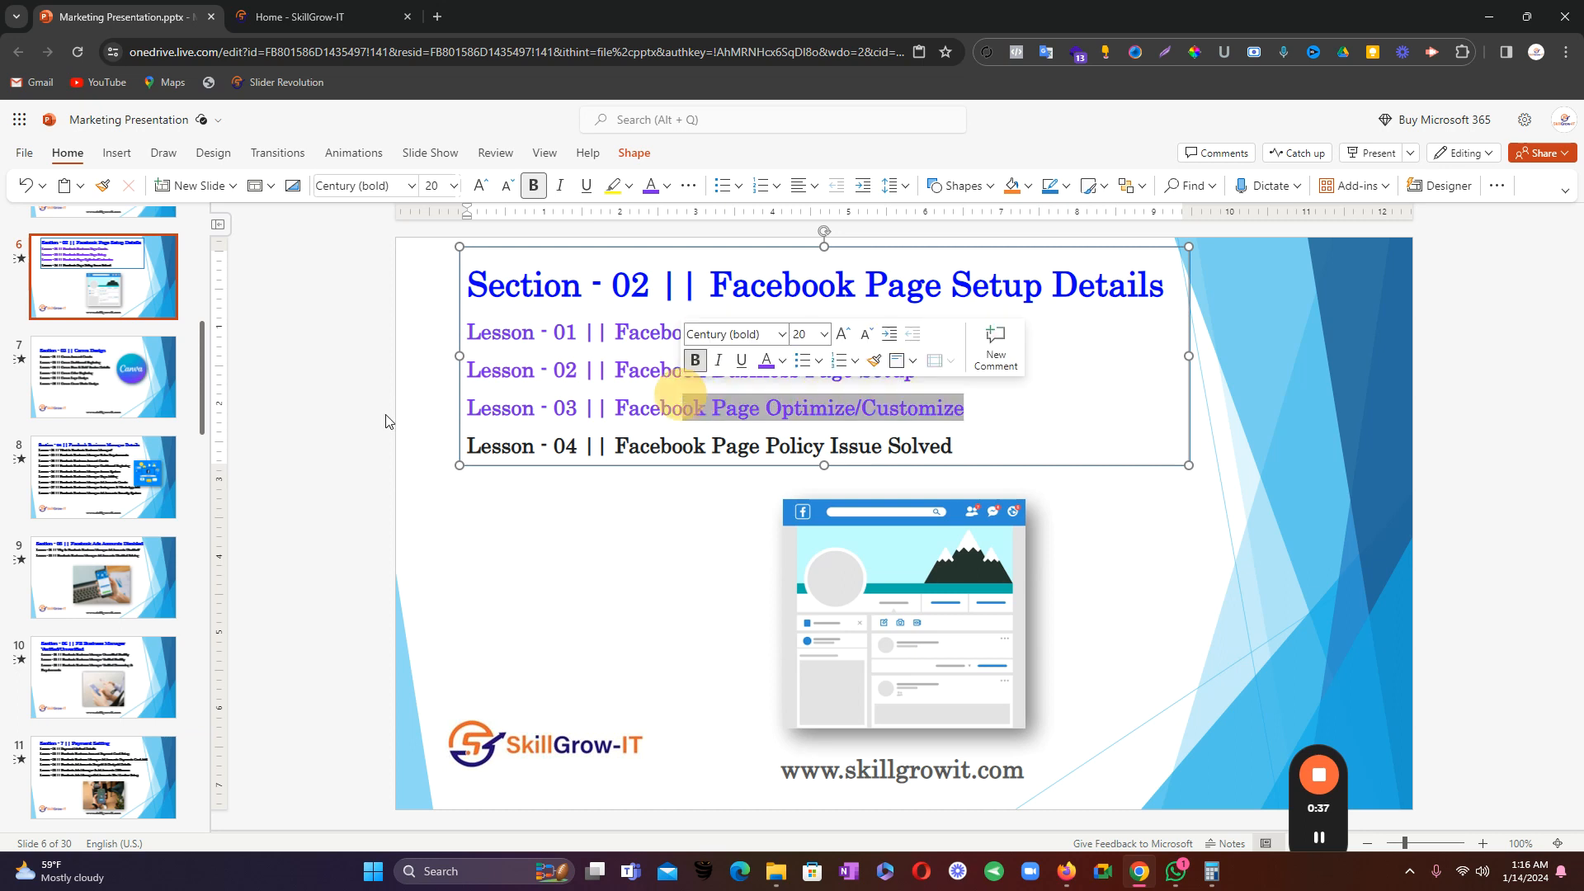
{"action": "left_click", "coordinate": [297, 387]}
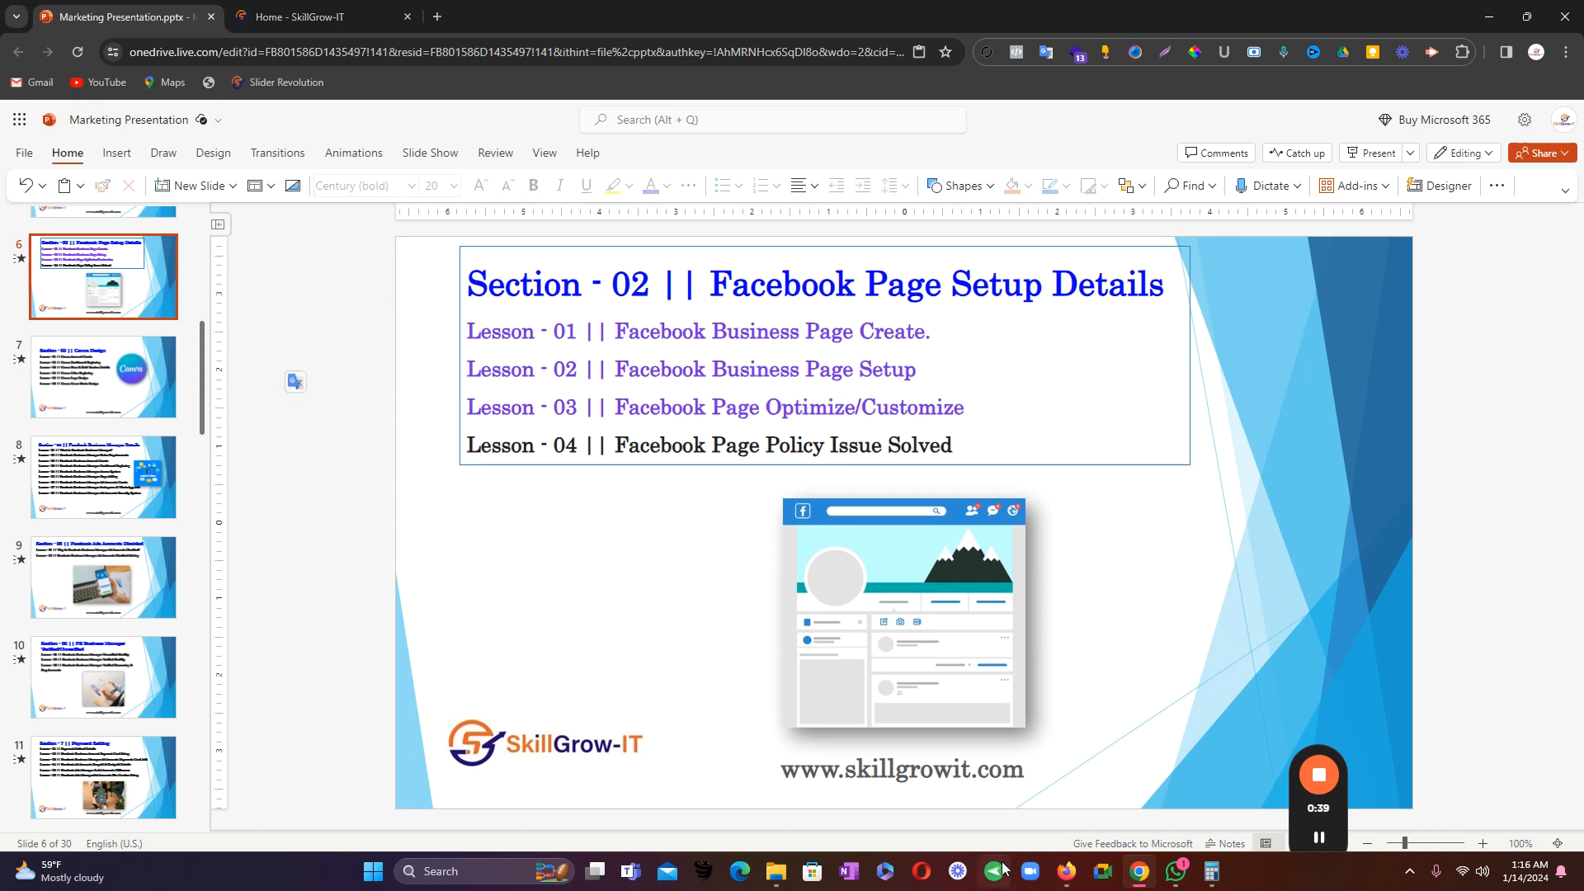
- Switch to Firefox, keep the Loom video page open, and reload the Facebook business page
{"action": "left_click", "coordinate": [1066, 873]}
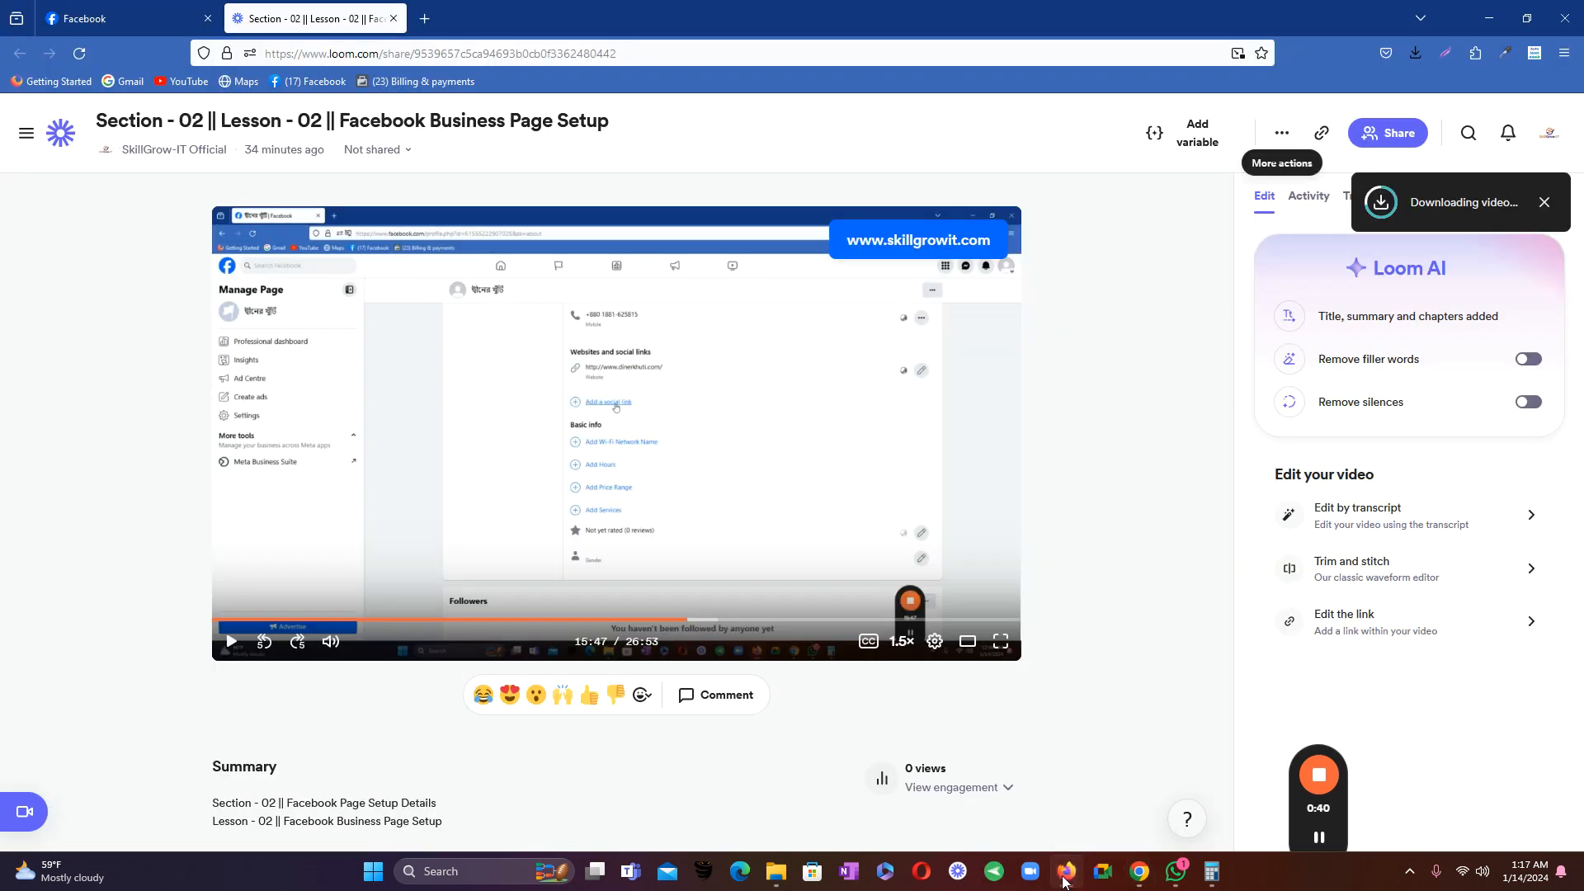
{"action": "left_click", "coordinate": [76, 17]}
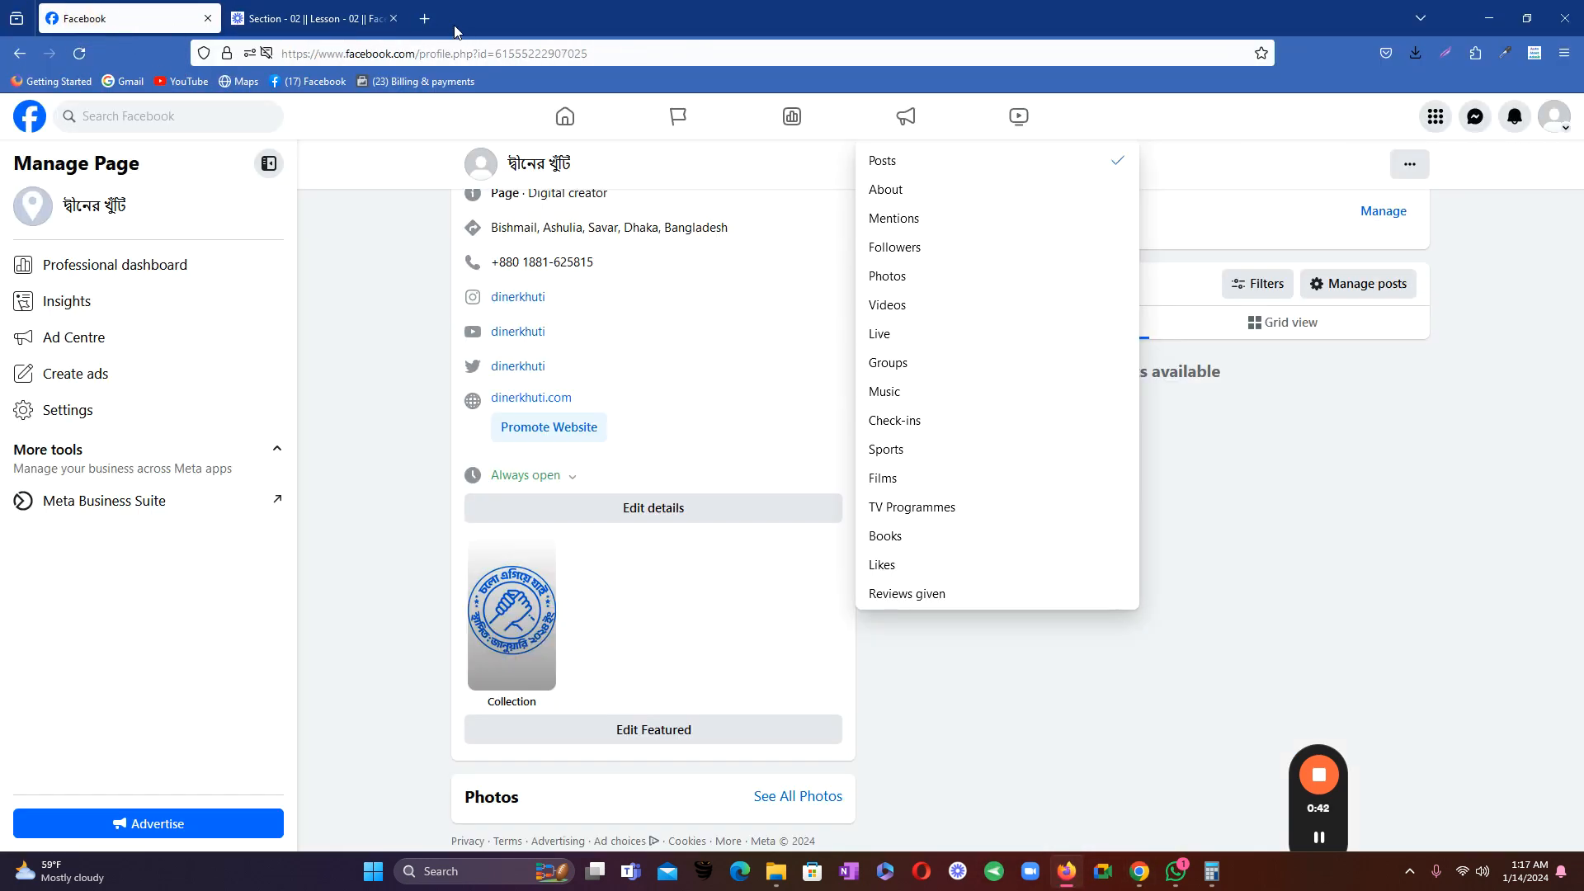
{"action": "left_click", "coordinate": [393, 18]}
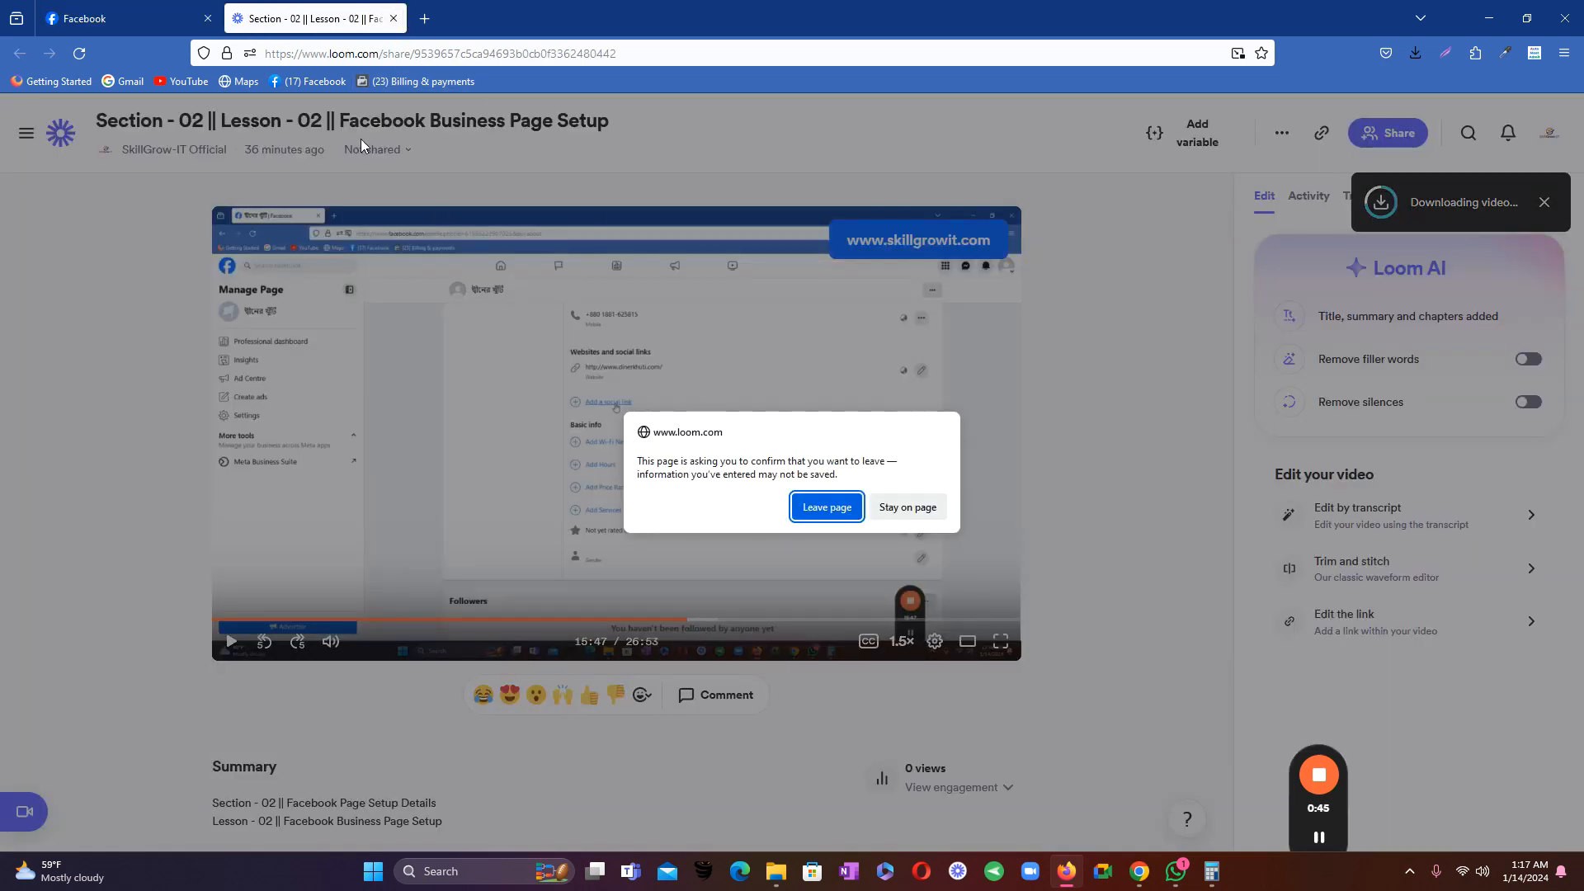
{"action": "left_click", "coordinate": [891, 506]}
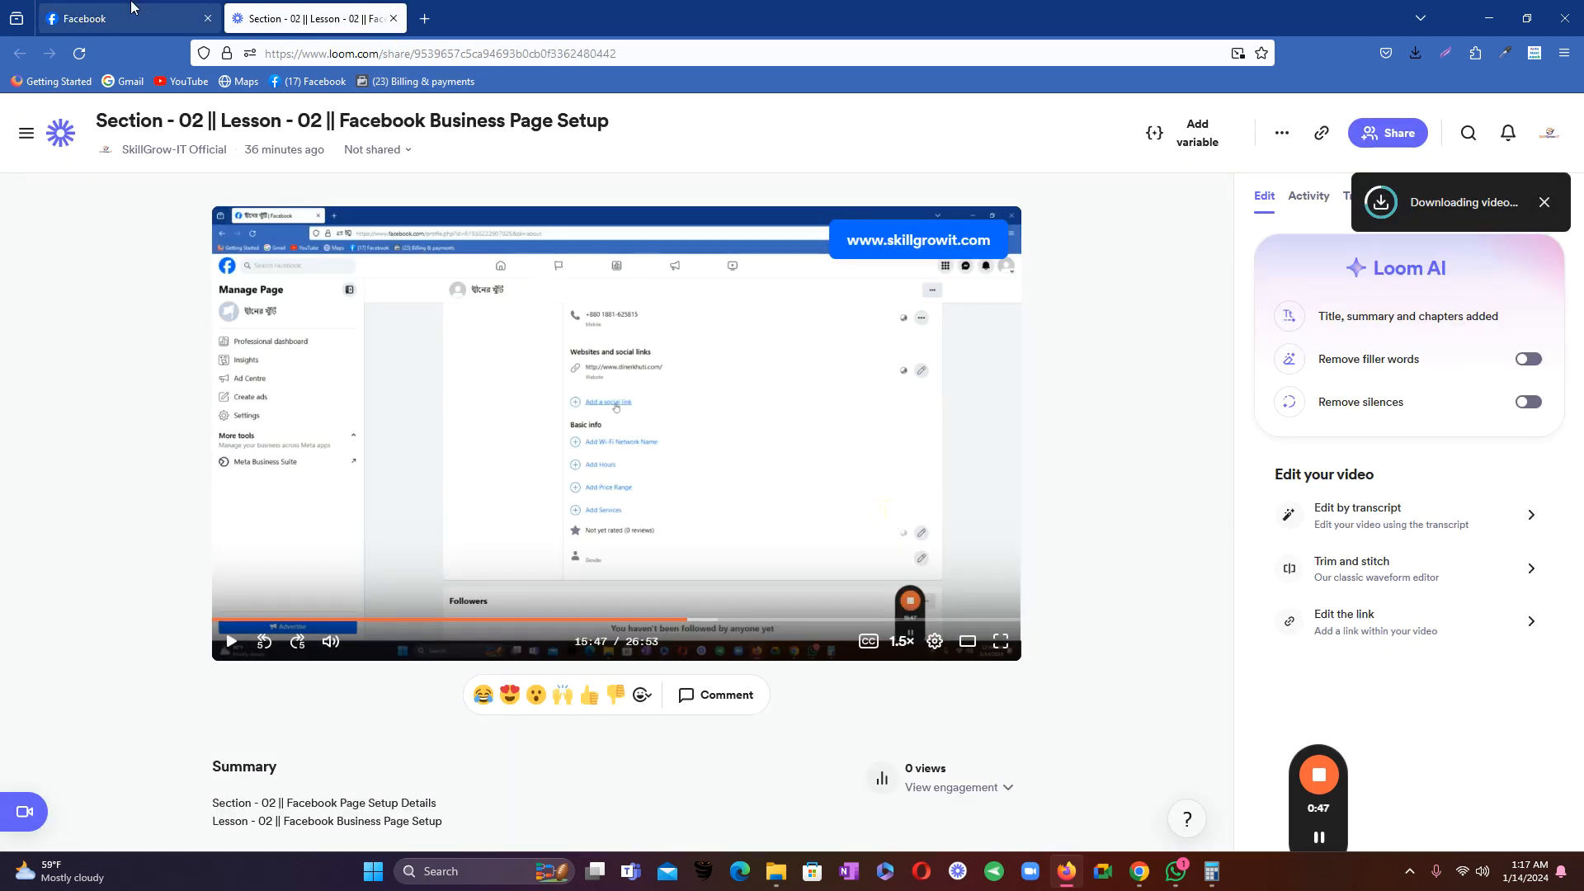
{"action": "left_click", "coordinate": [99, 19]}
{"action": "left_click", "coordinate": [368, 319]}
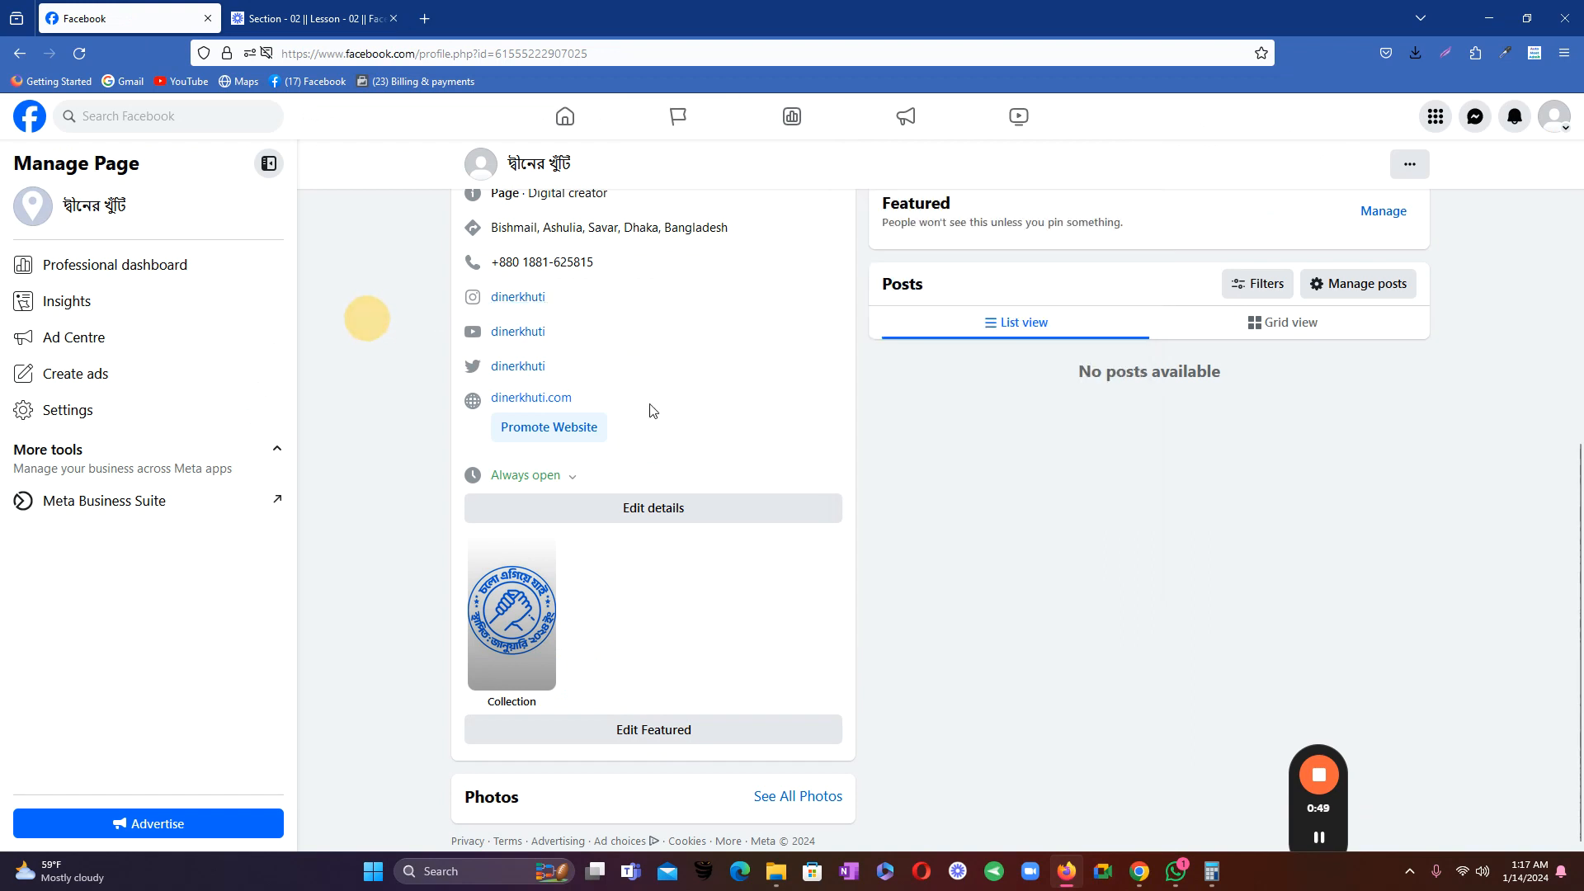
{"action": "scroll", "coordinate": [647, 410], "scroll_direction": "up", "scroll_amount": 7}
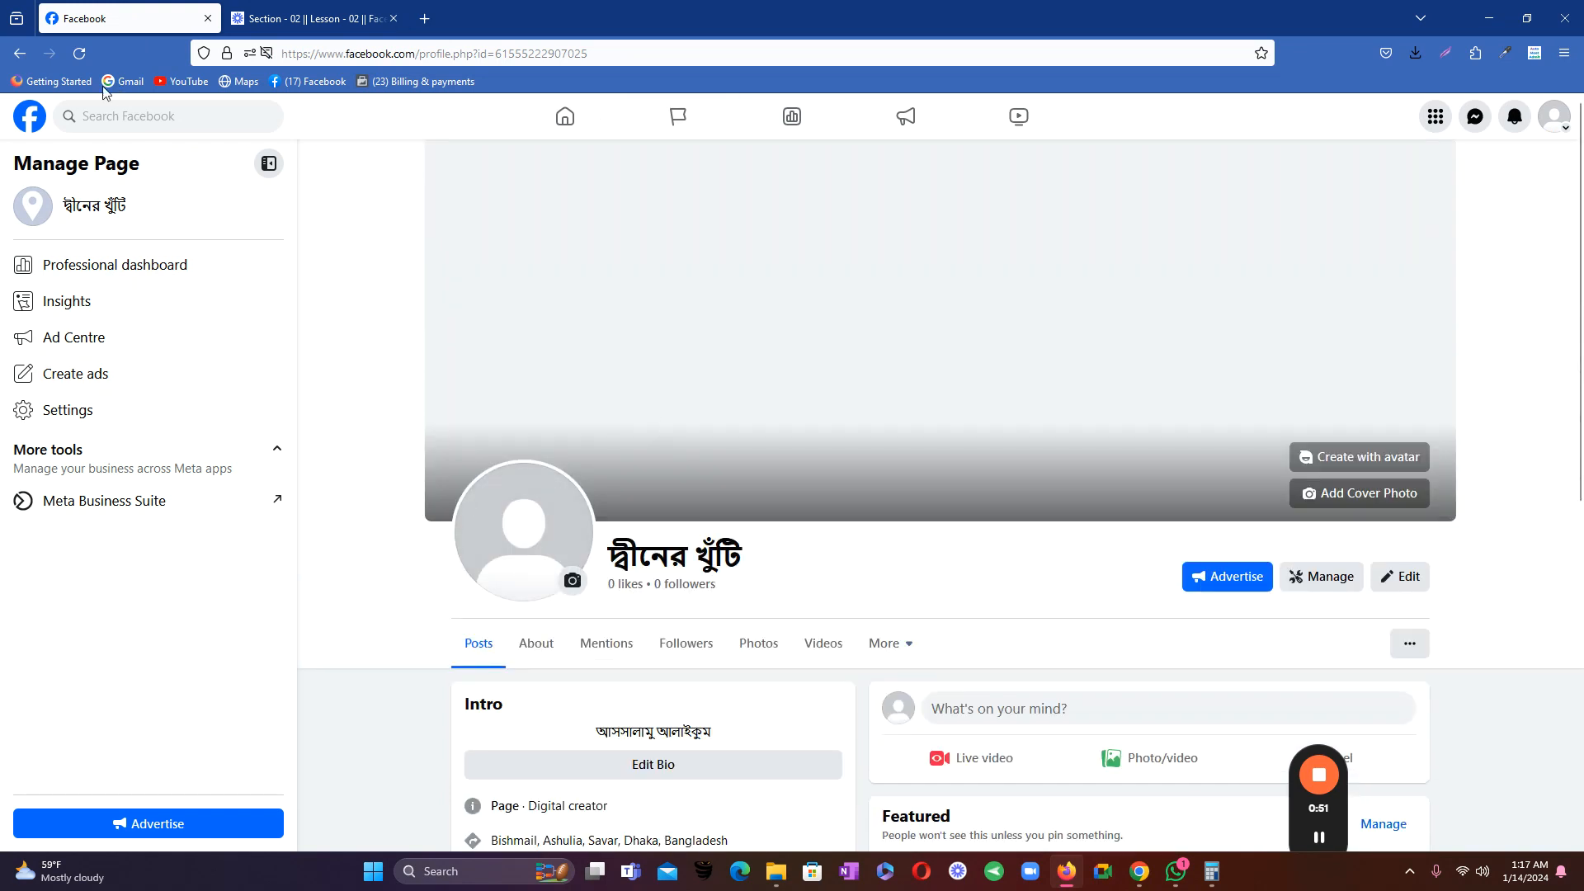
{"action": "left_click", "coordinate": [81, 58]}
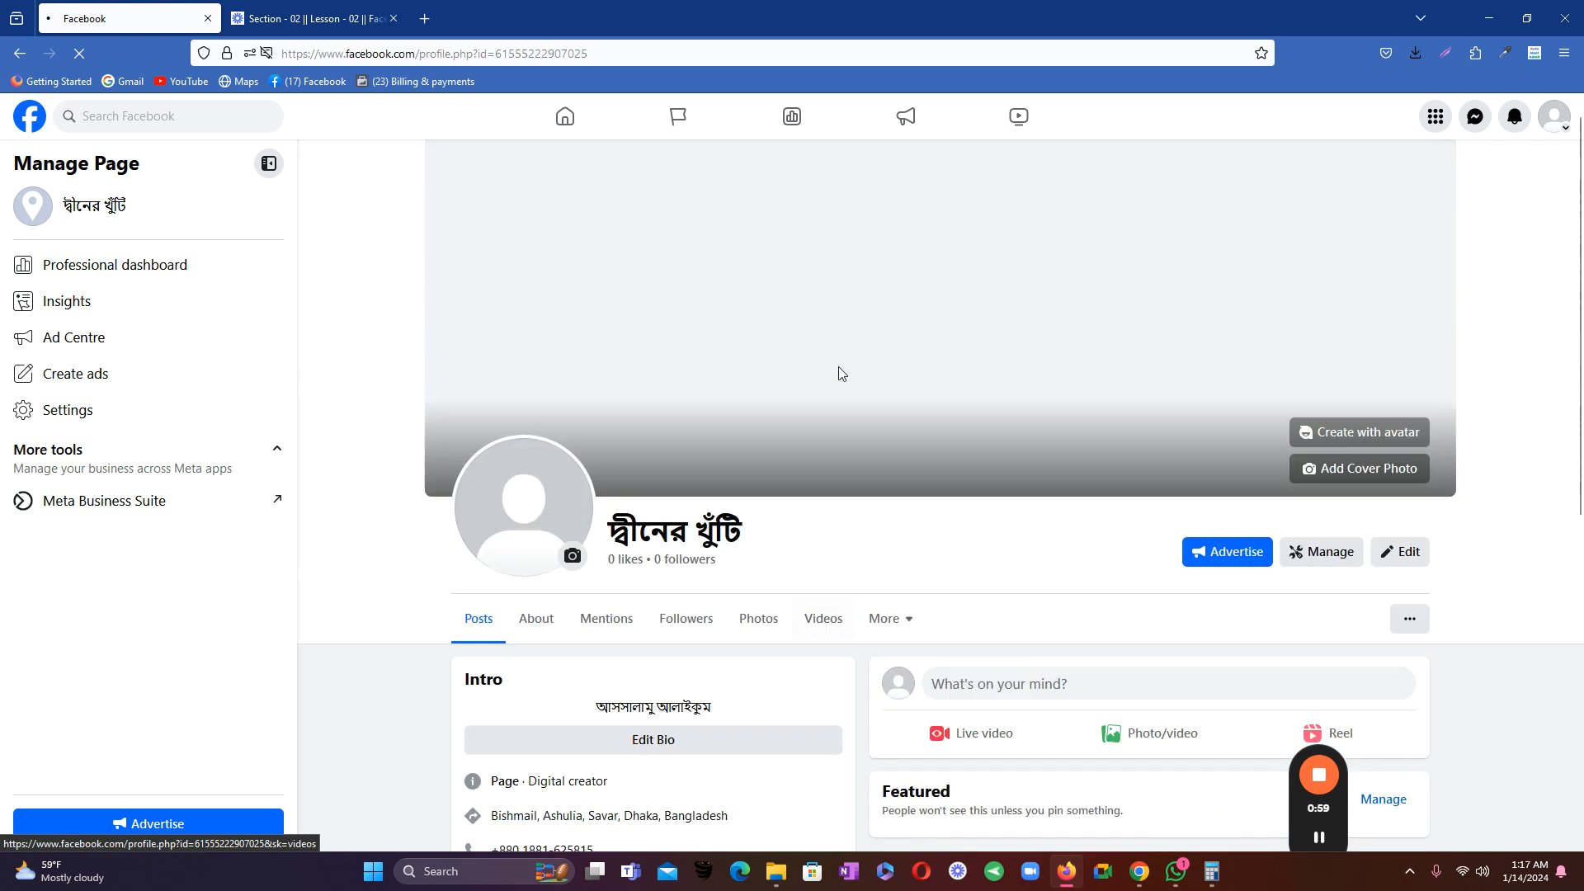
{"action": "scroll", "coordinate": [1037, 368], "scroll_direction": "down", "scroll_amount": 4}
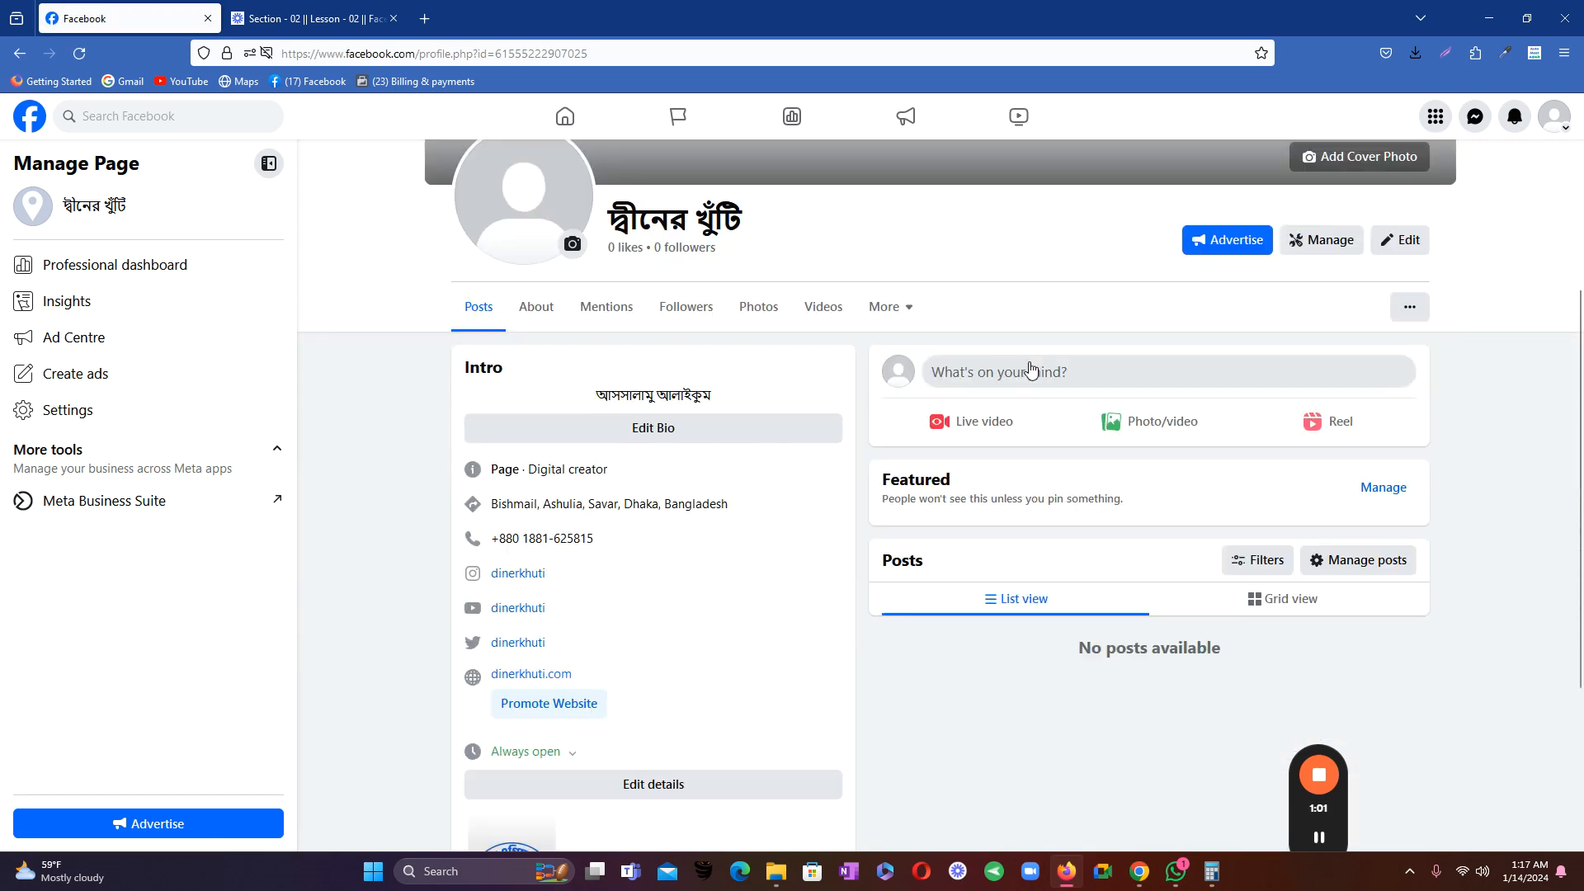
{"action": "scroll", "coordinate": [1026, 354], "scroll_direction": "up", "scroll_amount": 1}
{"action": "scroll", "coordinate": [785, 411], "scroll_direction": "down", "scroll_amount": 1}
{"action": "scroll", "coordinate": [786, 411], "scroll_direction": "down", "scroll_amount": 2}
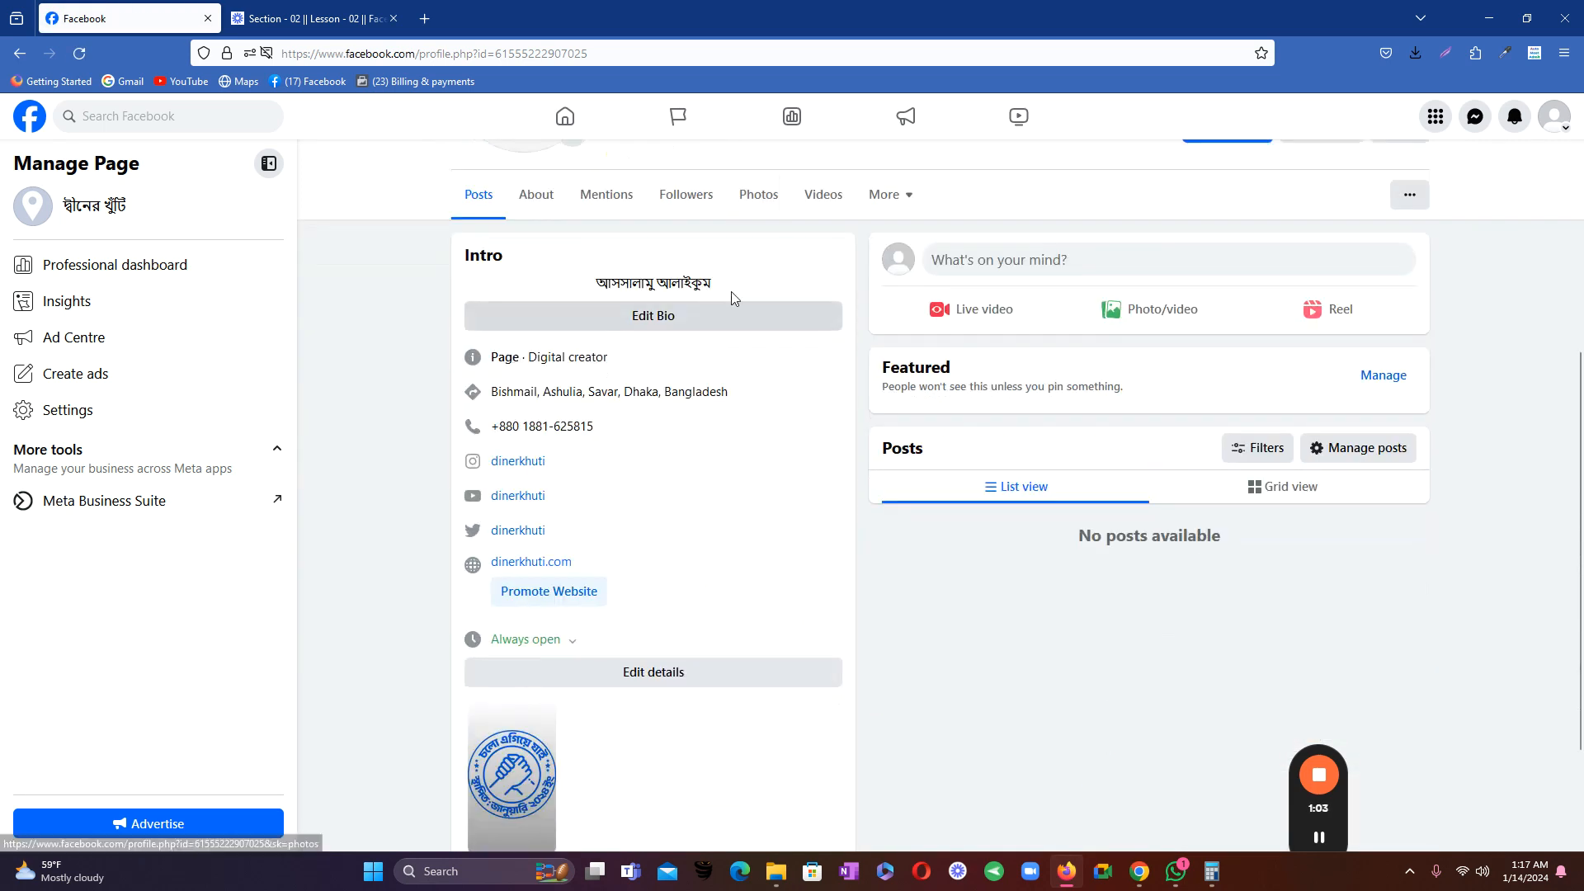
{"action": "left_click", "coordinate": [654, 331]}
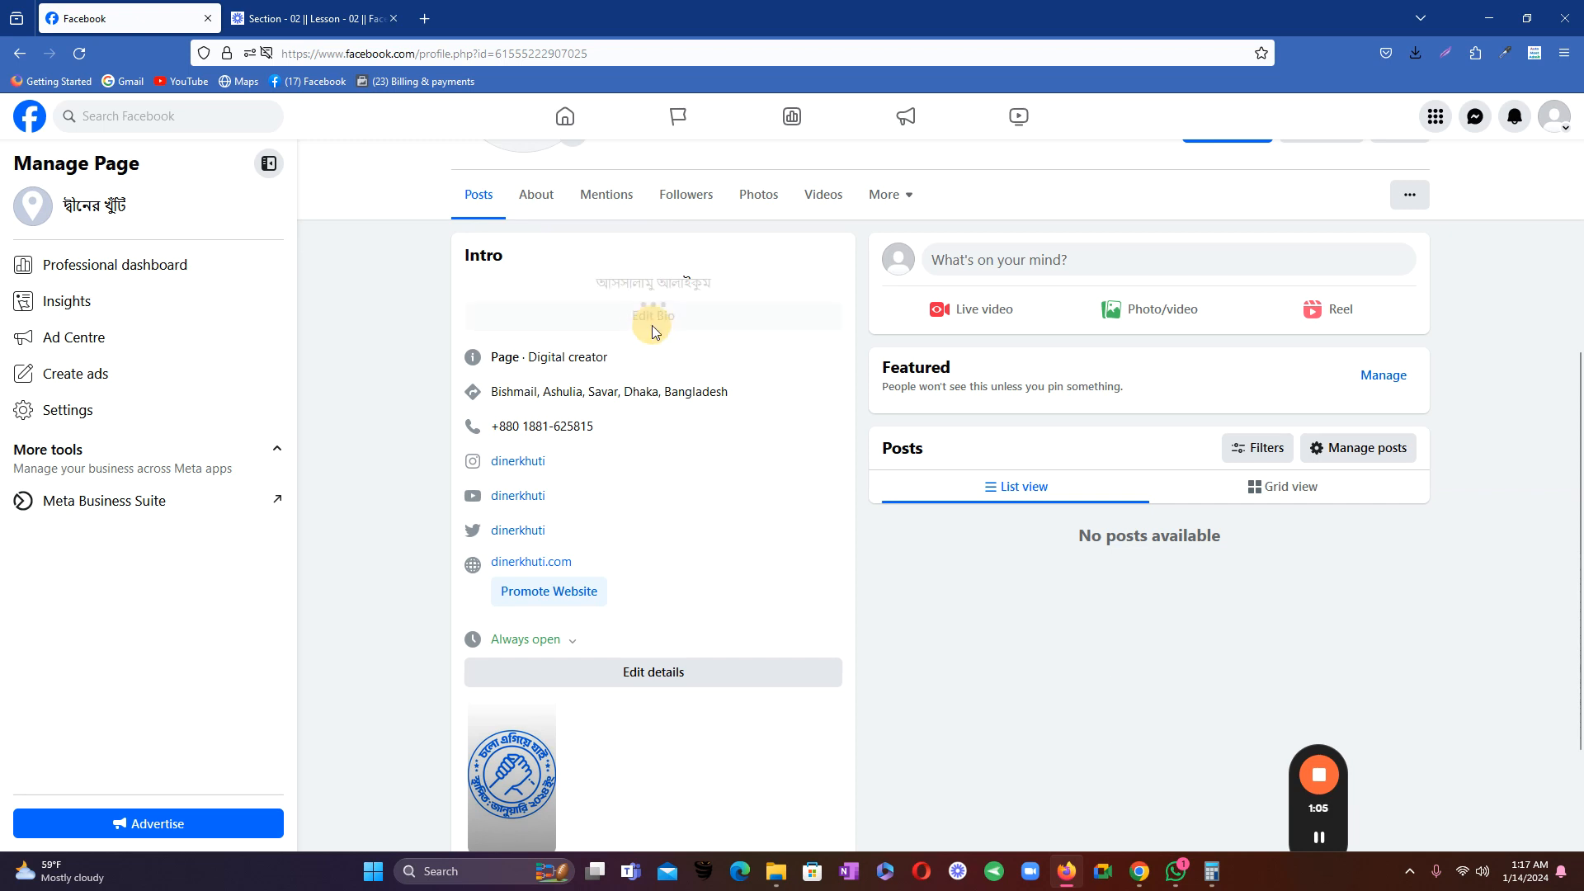
{"action": "left_click_drag", "start_coordinate": [748, 299], "coordinate": [521, 299]}
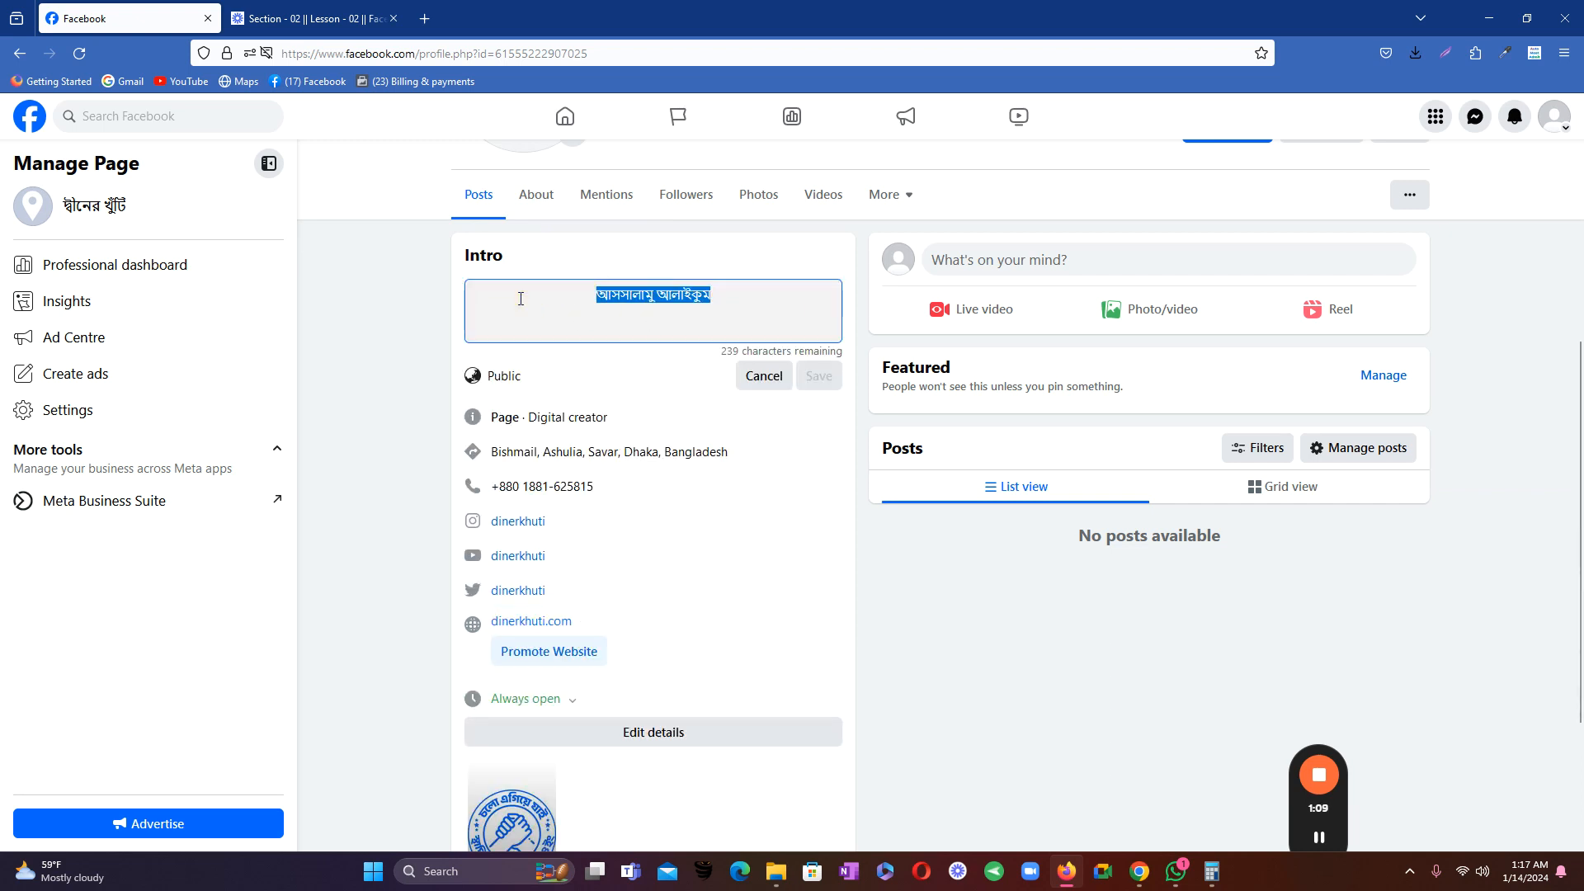
{"action": "left_click", "coordinate": [752, 292]}
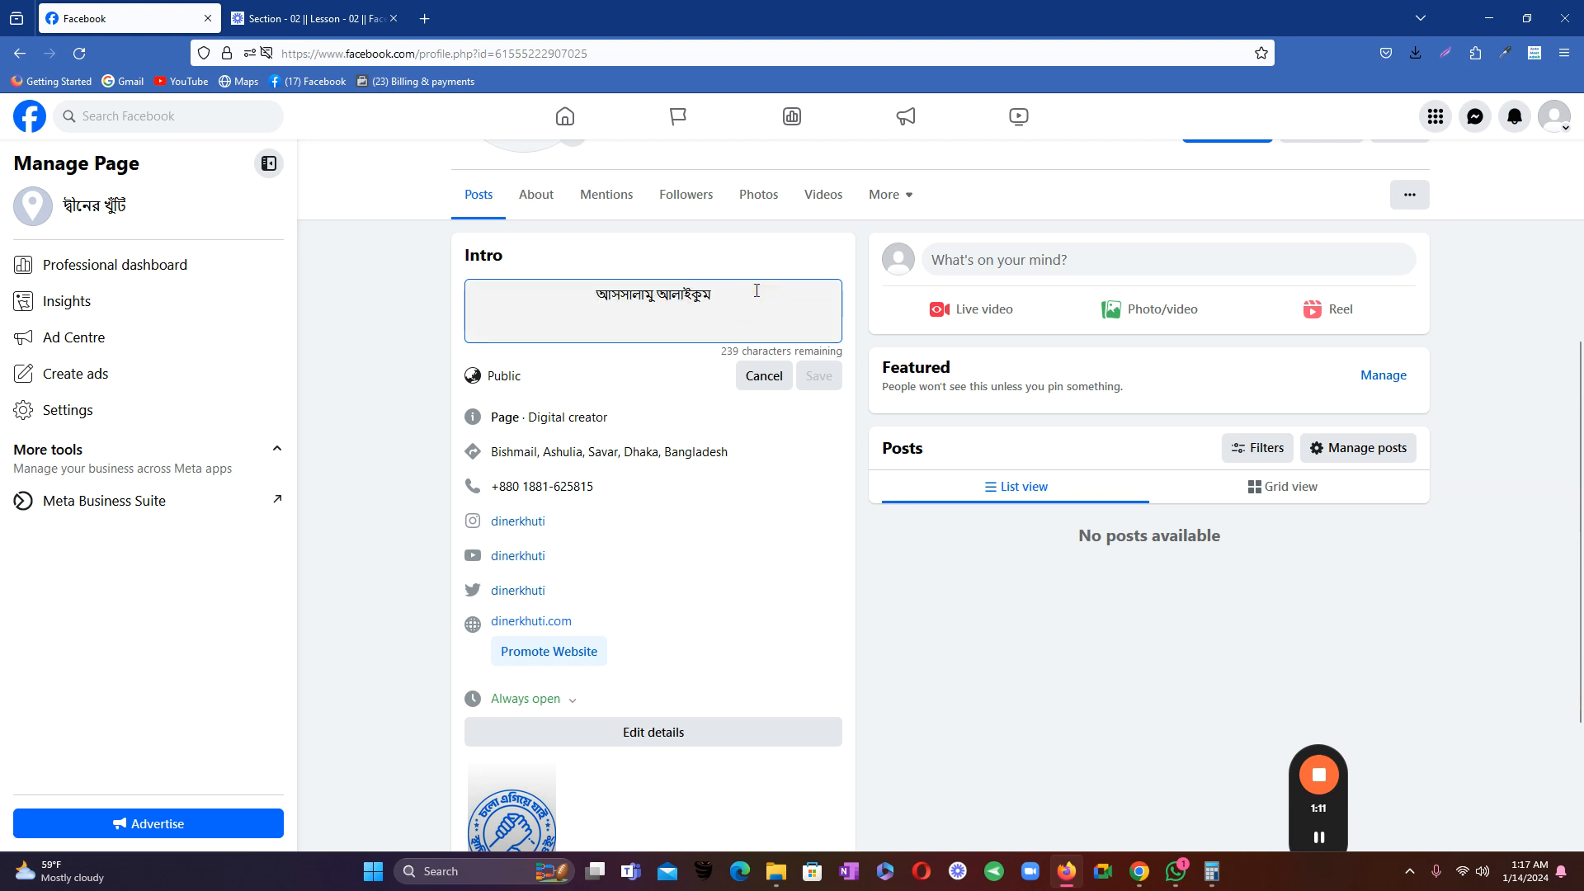
{"action": "type", "text": "?"}
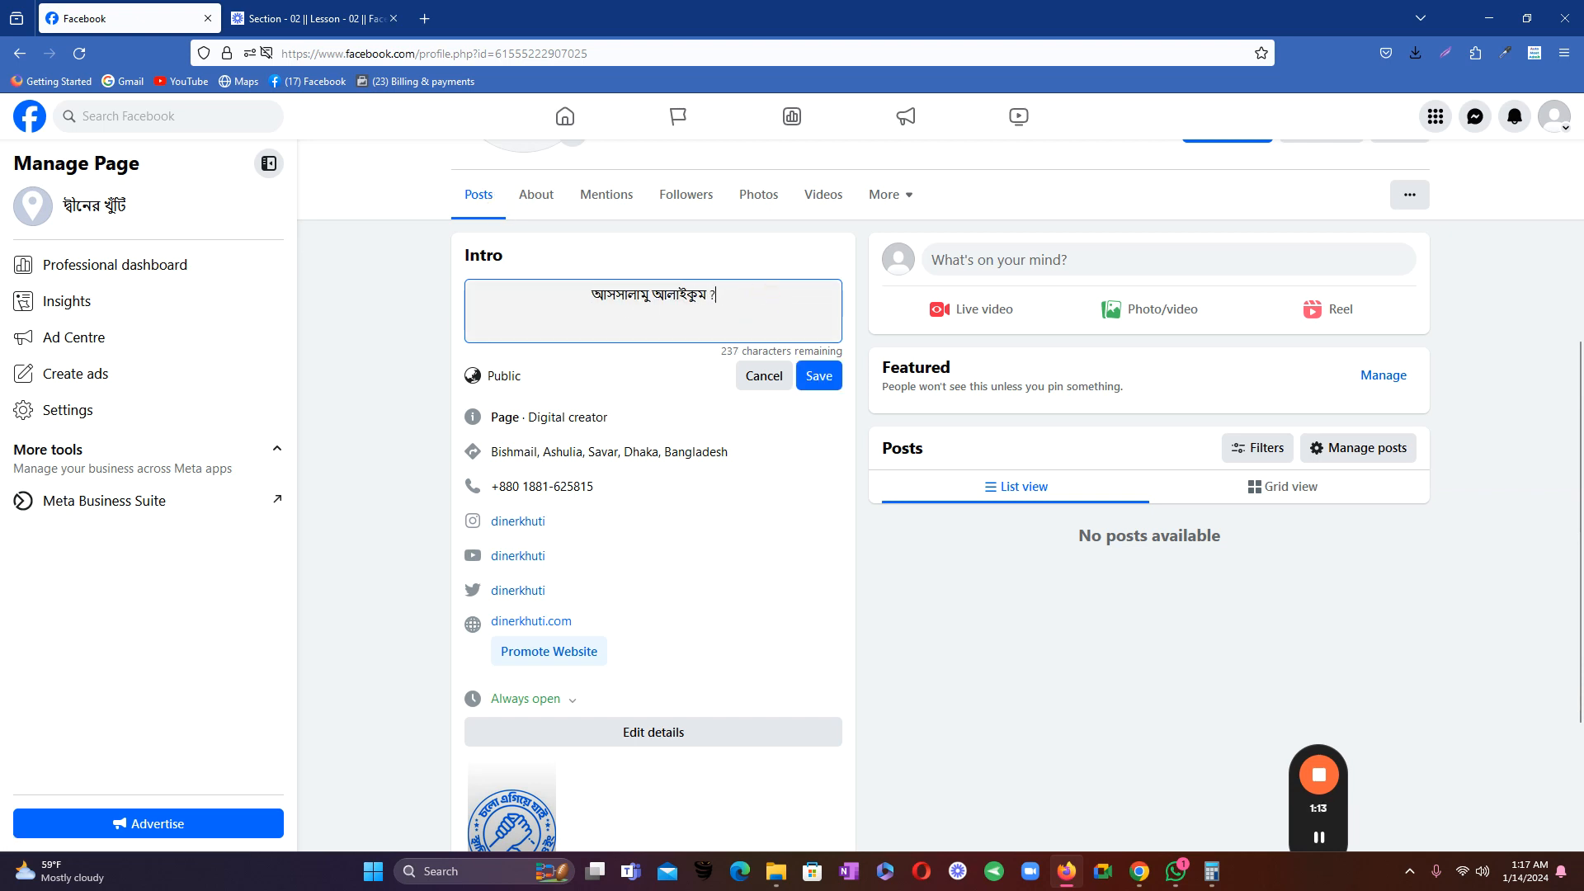
{"action": "key", "text": "BackSpace"}
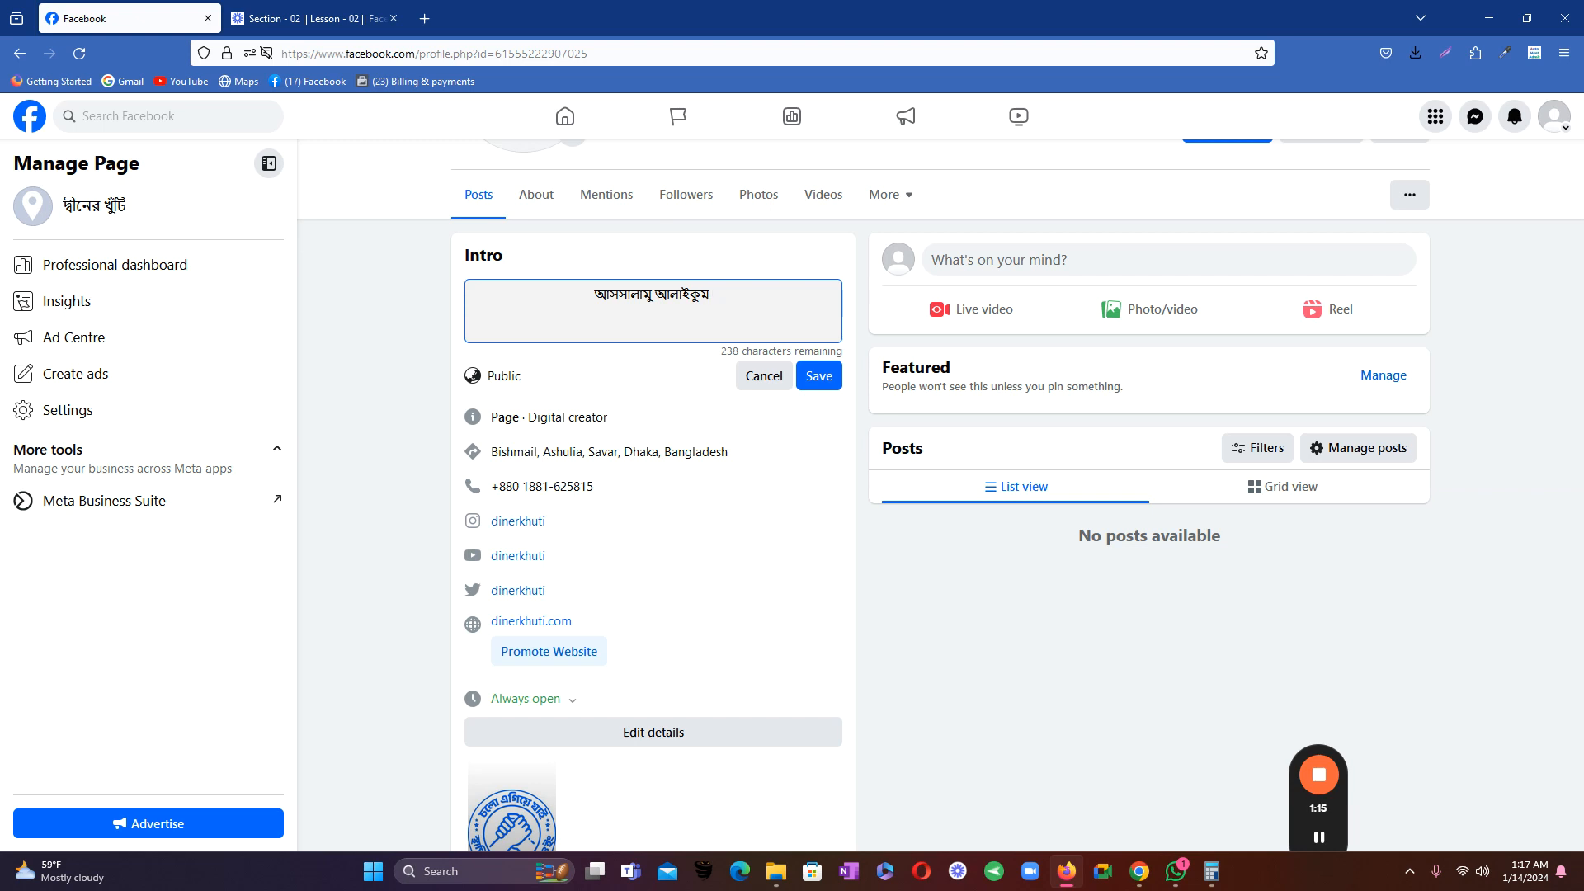
{"action": "key", "text": "BackSpace"}
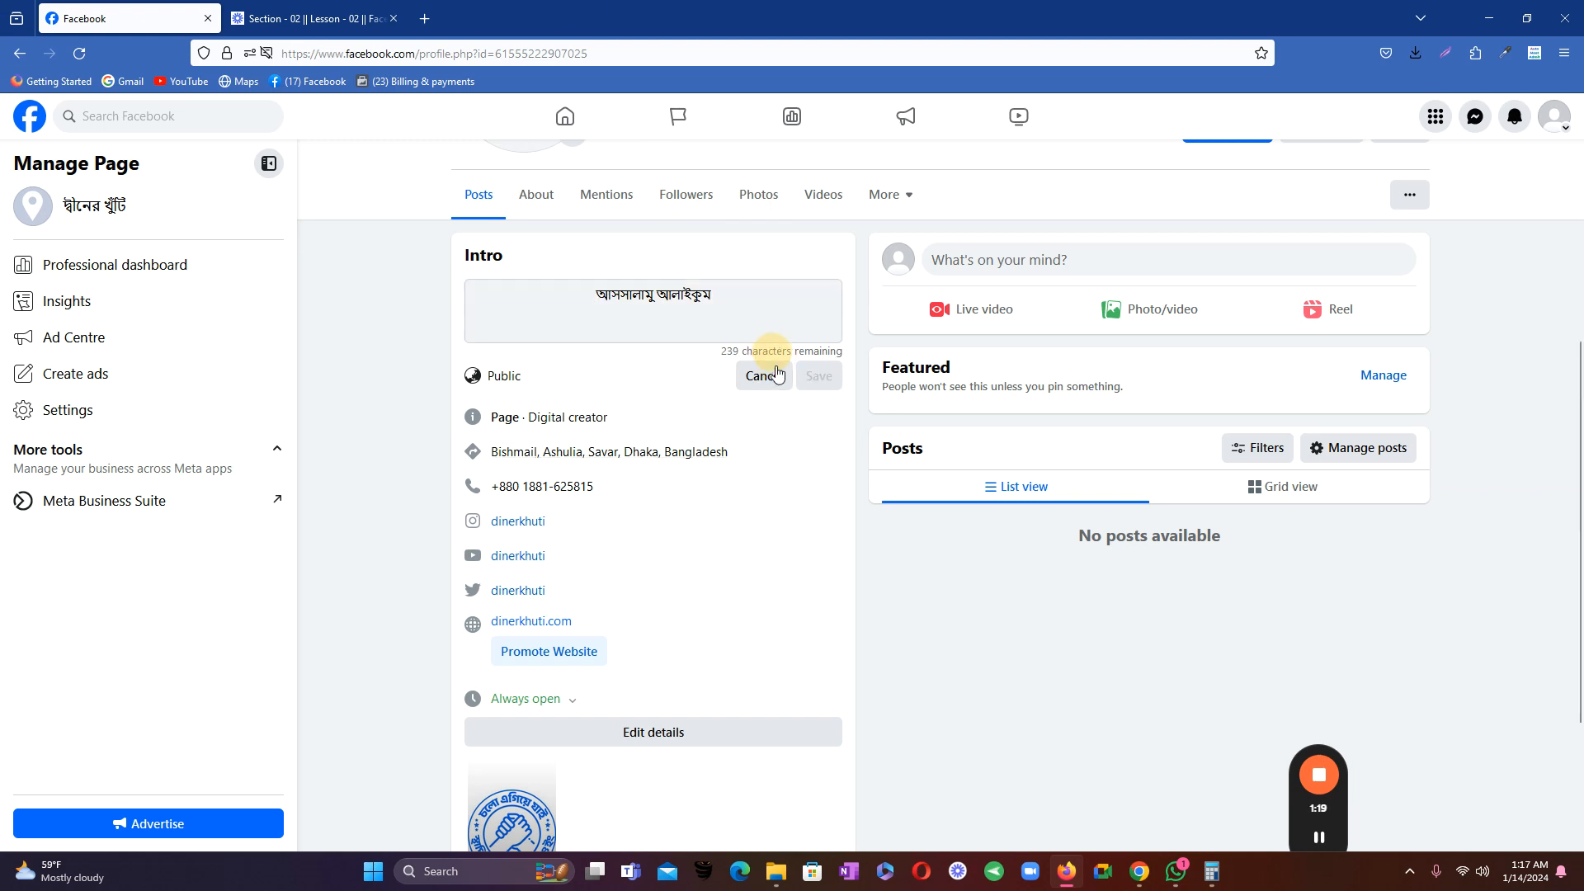
{"action": "left_click", "coordinate": [764, 375]}
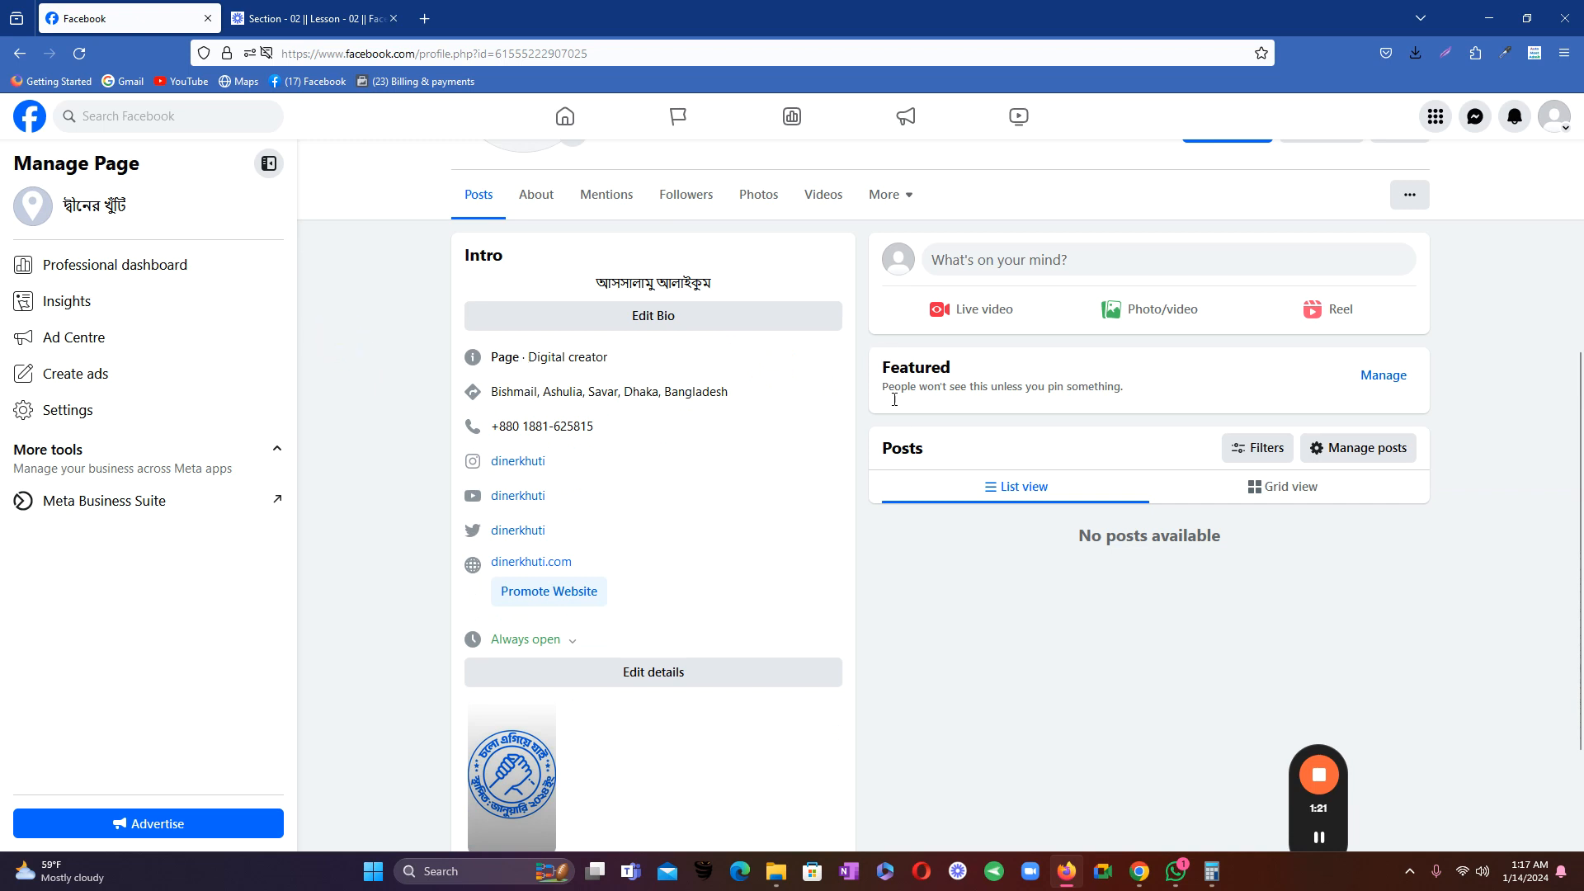
{"action": "scroll", "coordinate": [652, 443], "scroll_direction": "up", "scroll_amount": 3}
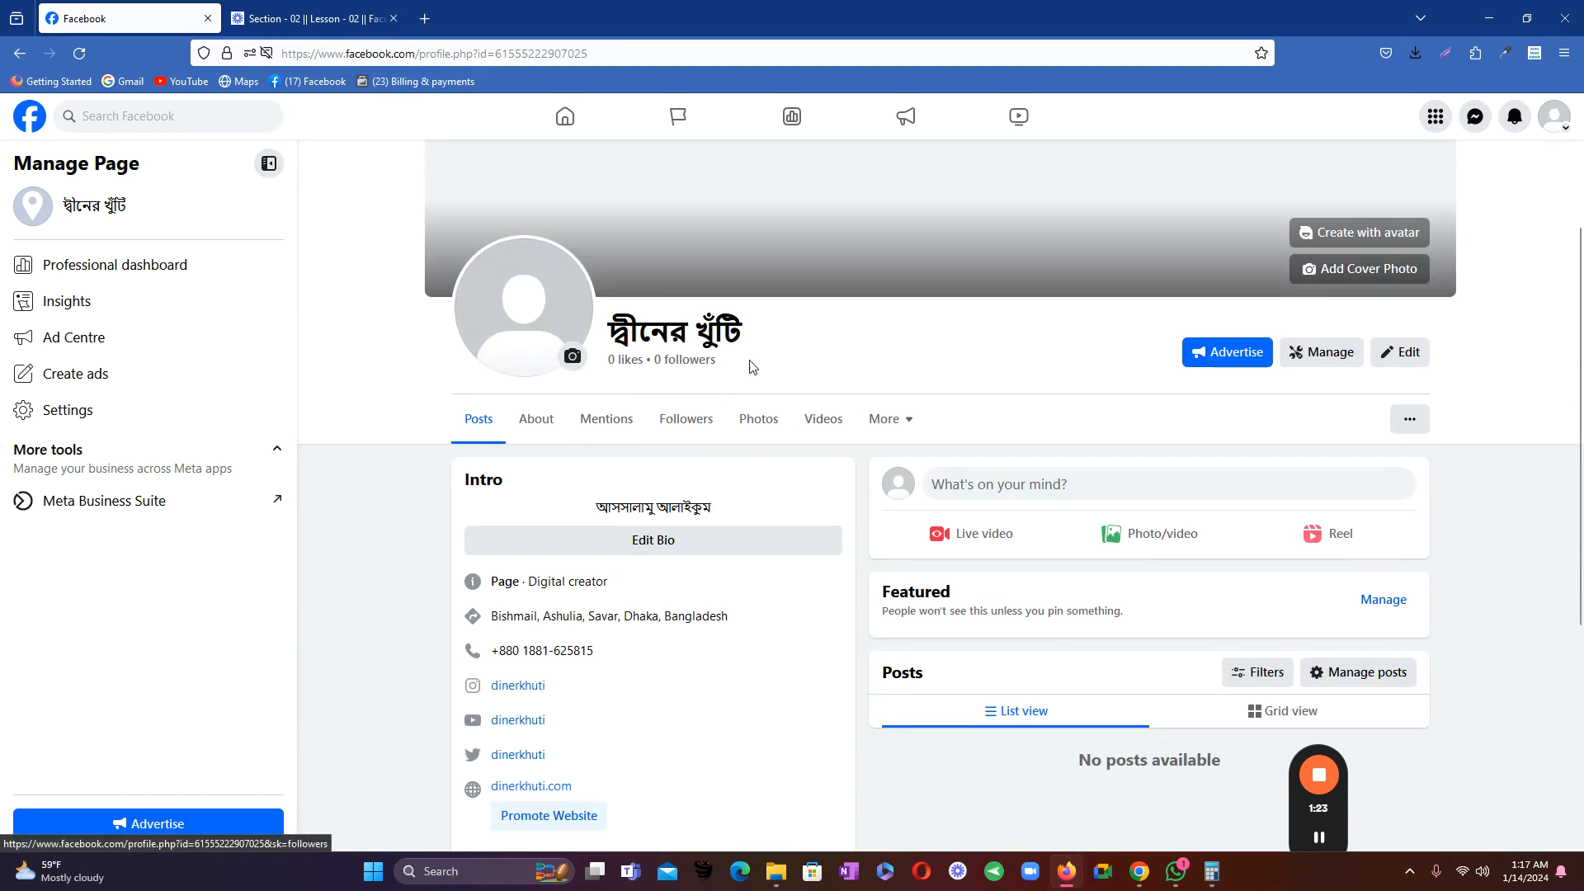
{"action": "left_click_drag", "start_coordinate": [618, 347], "coordinate": [809, 337]}
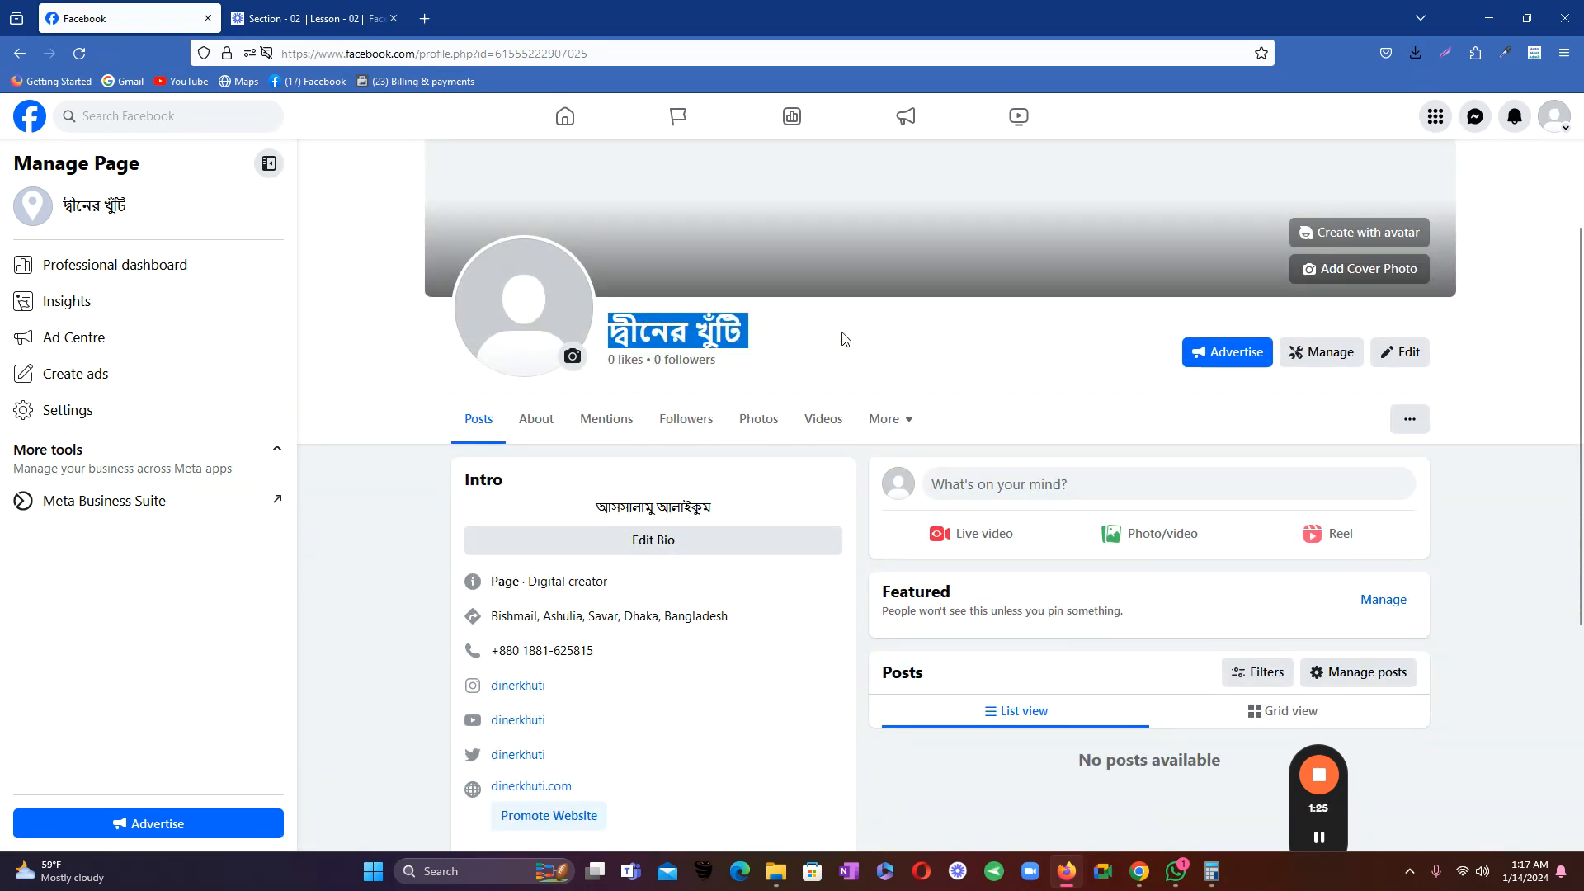
{"action": "left_click", "coordinate": [842, 339]}
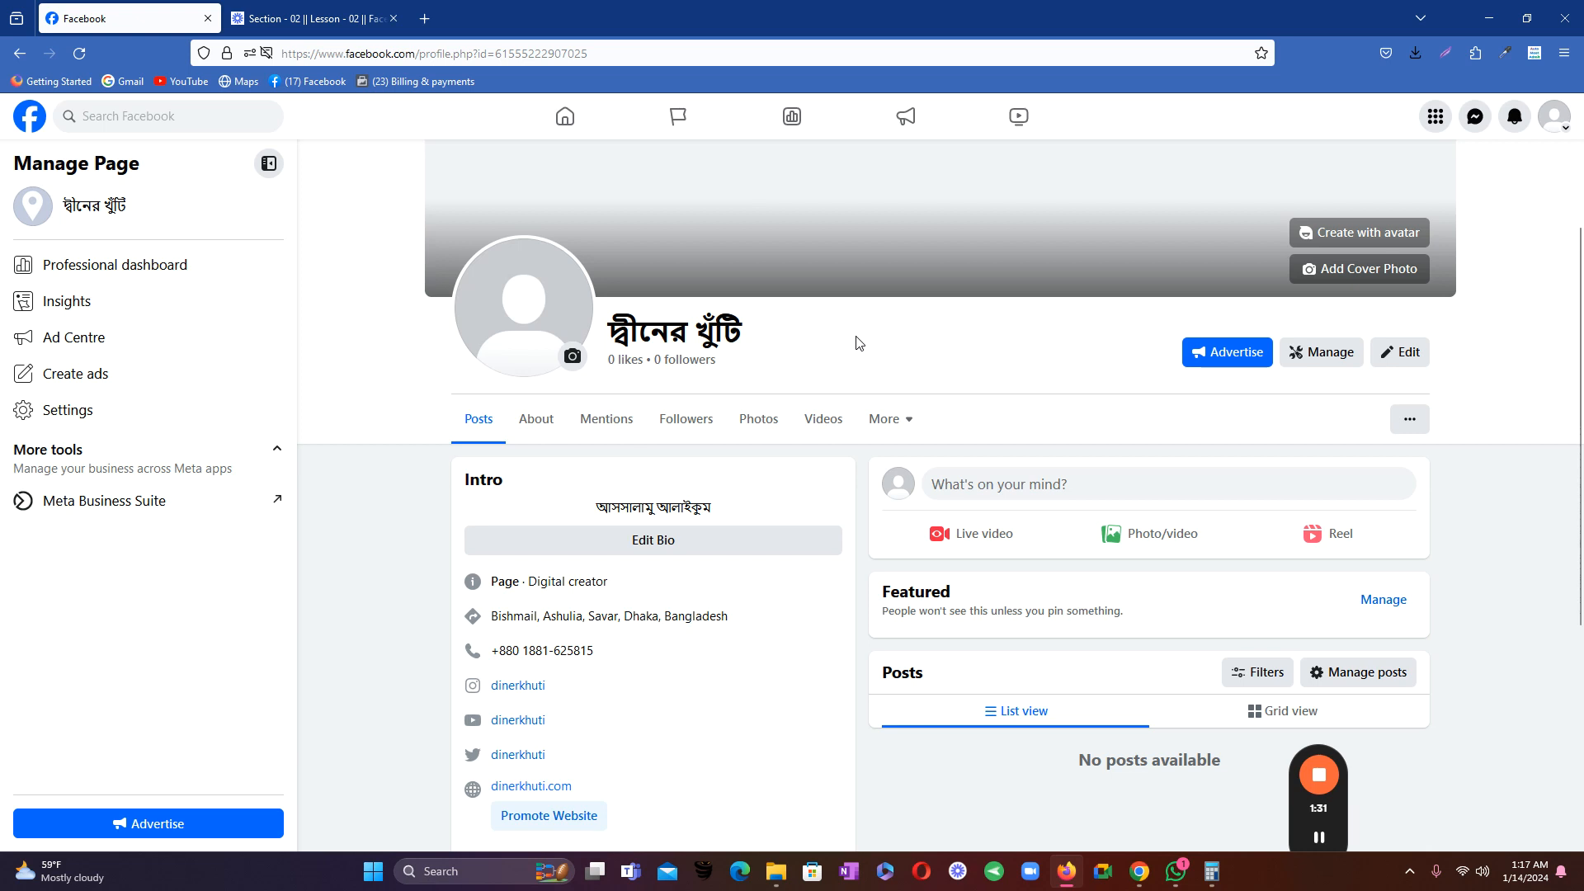
{"action": "scroll", "coordinate": [863, 340], "scroll_direction": "down", "scroll_amount": 5}
{"action": "scroll", "coordinate": [722, 356], "scroll_direction": "up", "scroll_amount": 4}
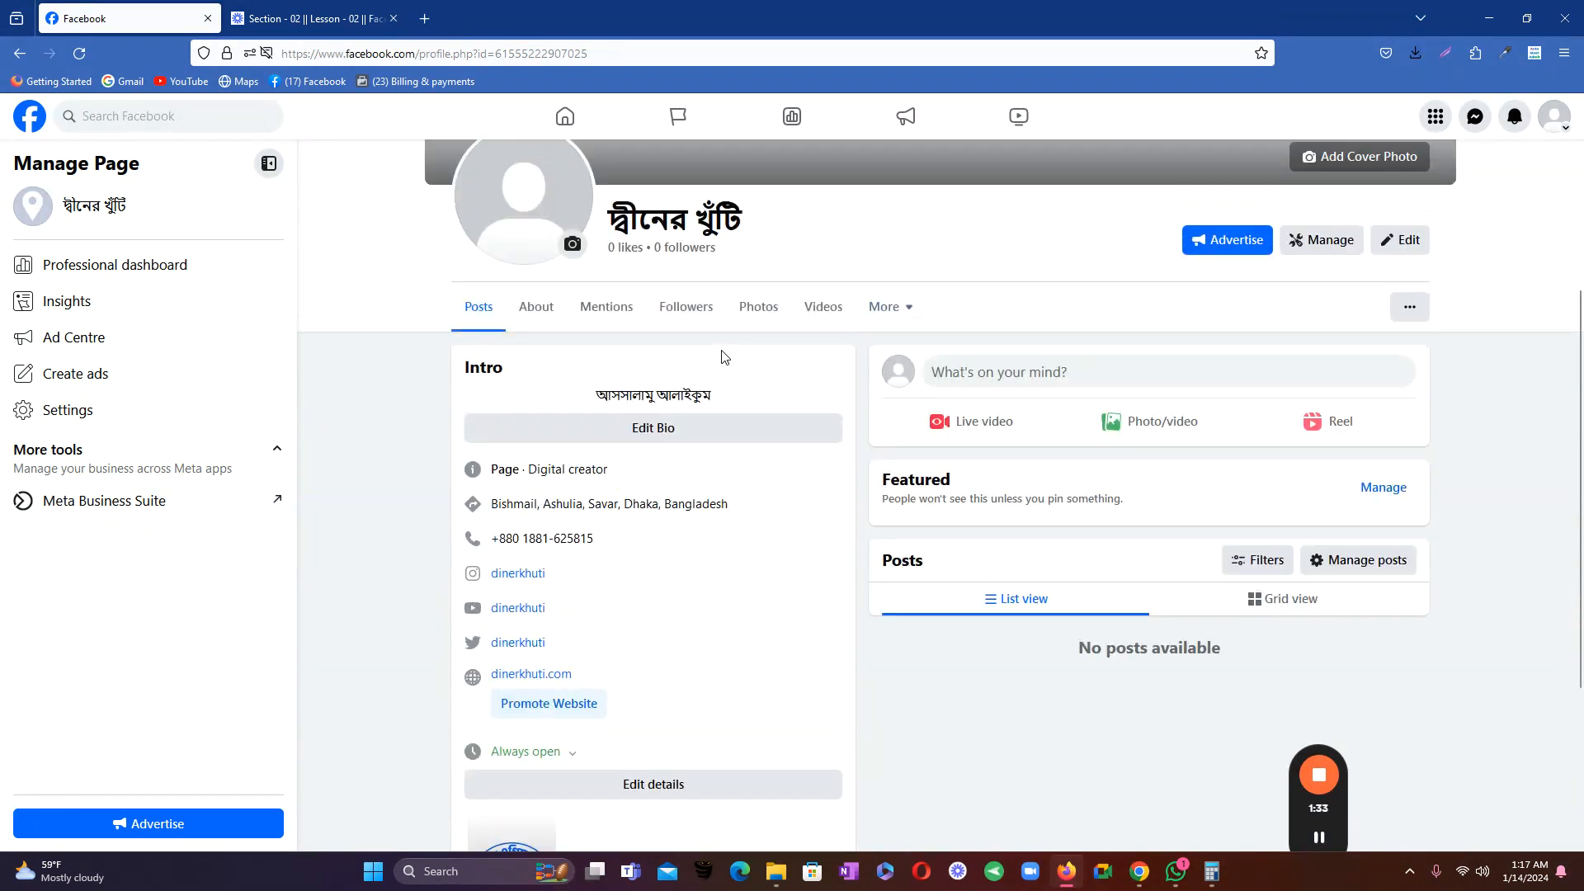
- Open the Facebook page's About section and review its contact and basic info entries
{"action": "left_click", "coordinate": [537, 307]}
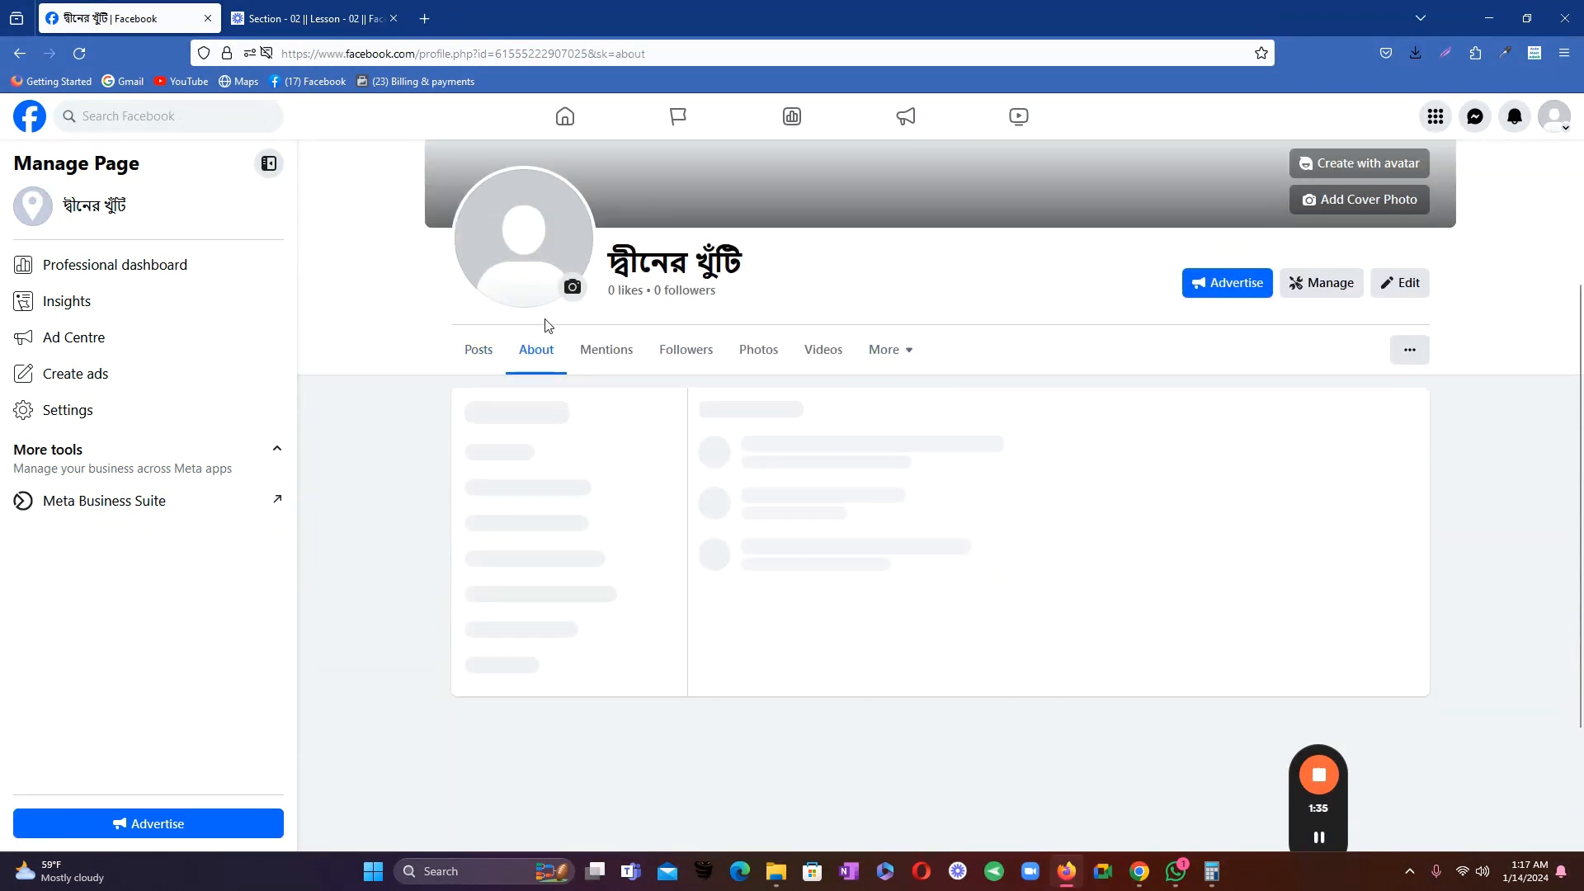
{"action": "scroll", "coordinate": [545, 325], "scroll_direction": "down", "scroll_amount": 2}
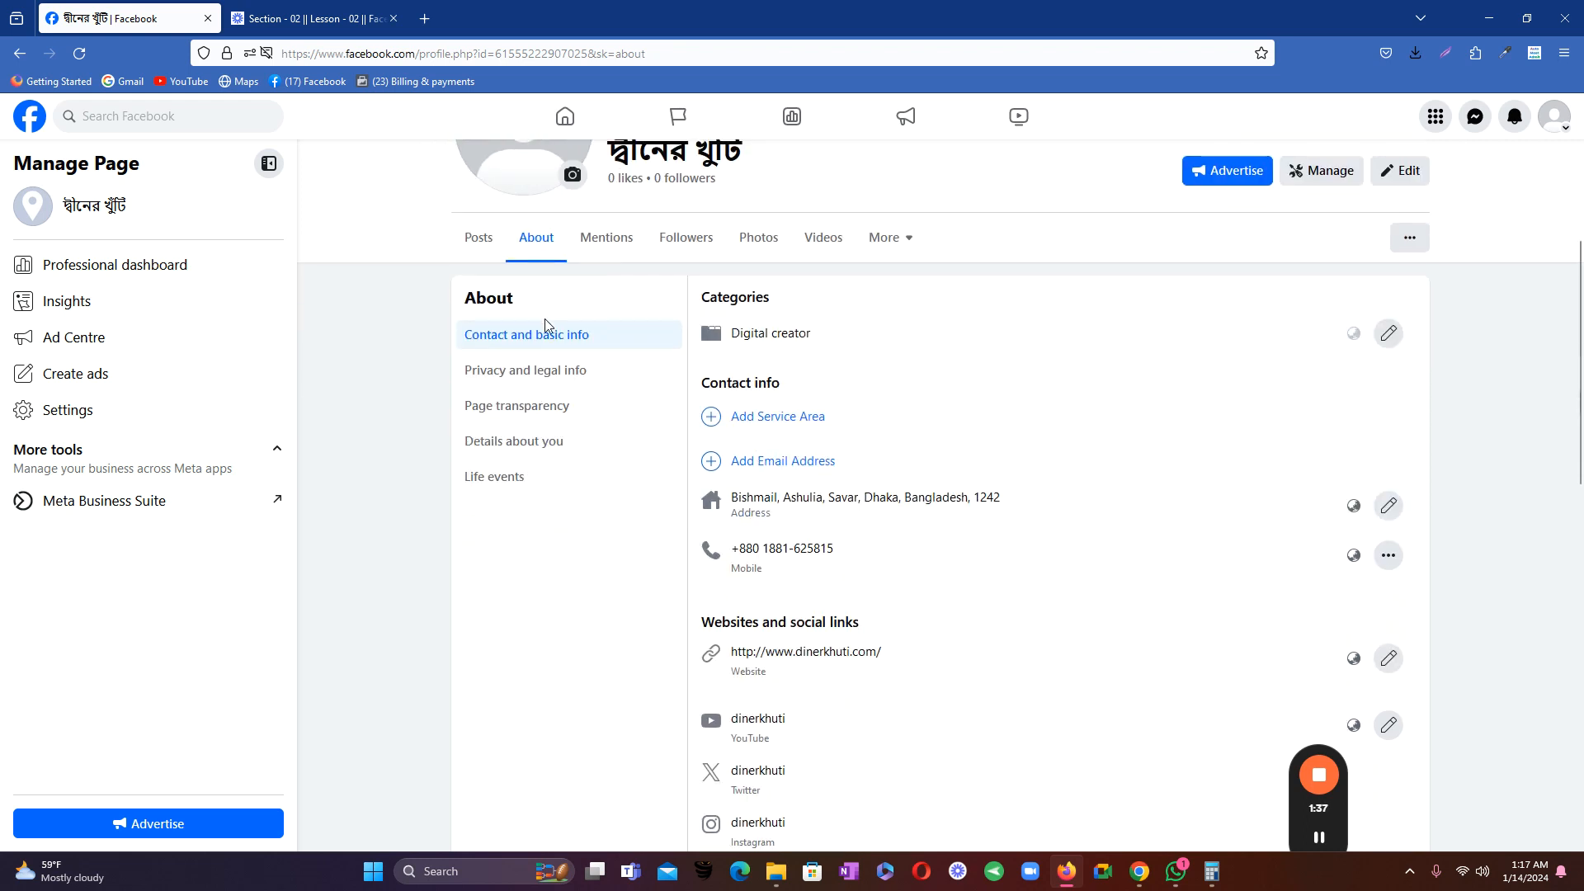
{"action": "scroll", "coordinate": [830, 432], "scroll_direction": "down", "scroll_amount": 5}
{"action": "scroll", "coordinate": [831, 445], "scroll_direction": "up", "scroll_amount": 6}
{"action": "scroll", "coordinate": [832, 493], "scroll_direction": "down", "scroll_amount": 1}
{"action": "scroll", "coordinate": [696, 436], "scroll_direction": "up", "scroll_amount": 3}
{"action": "scroll", "coordinate": [697, 436], "scroll_direction": "down", "scroll_amount": 2}
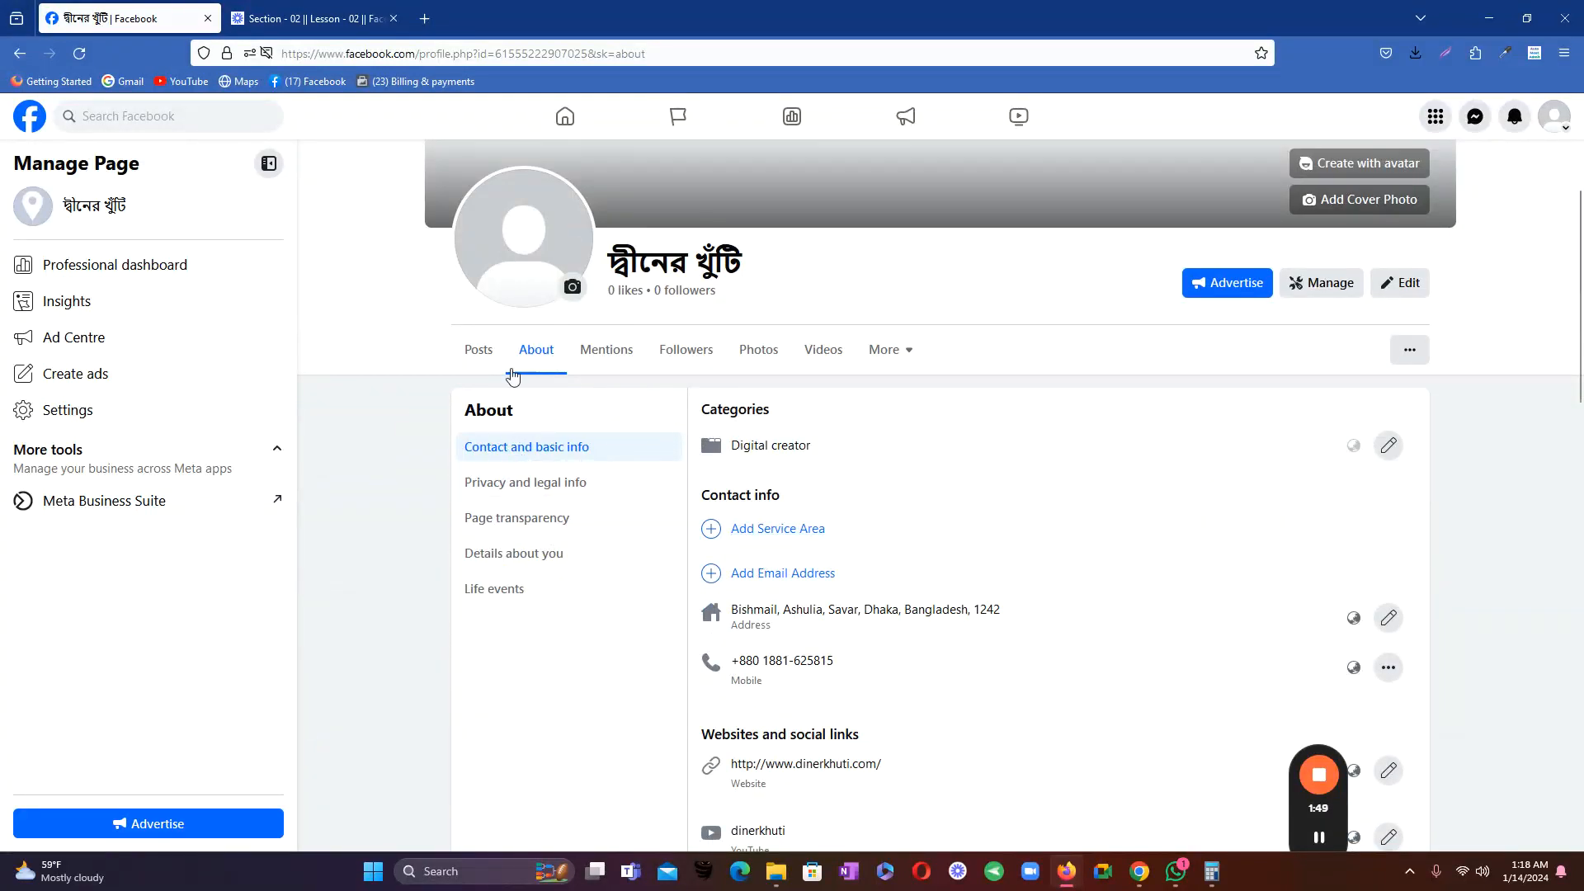
- Add the page's public email address under Contact info and save it
{"action": "left_click", "coordinate": [809, 573]}
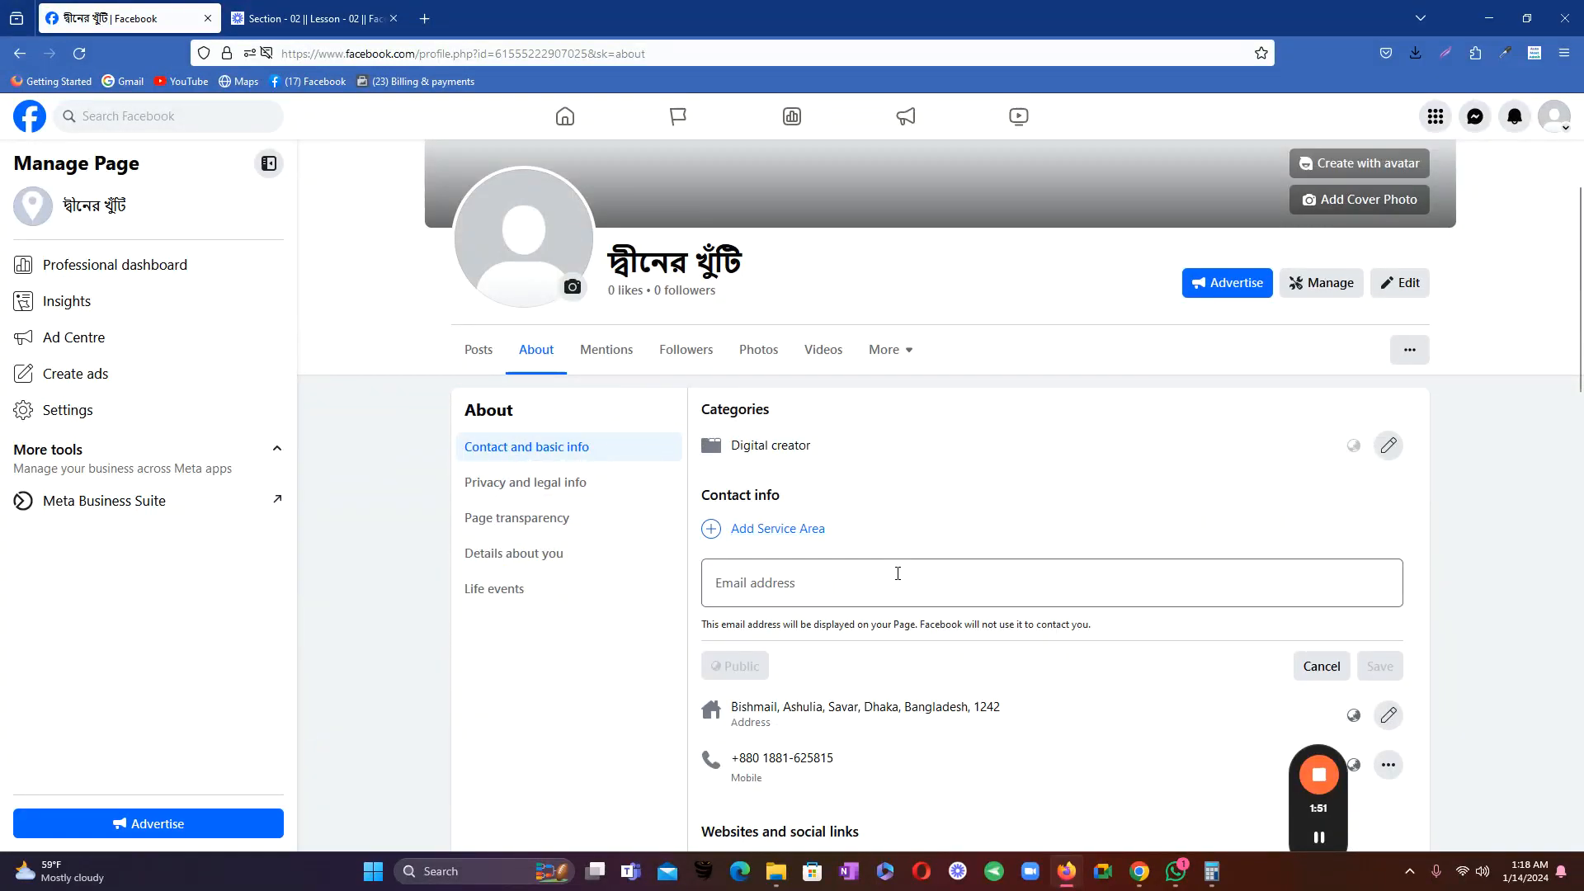
{"action": "left_click", "coordinate": [903, 578]}
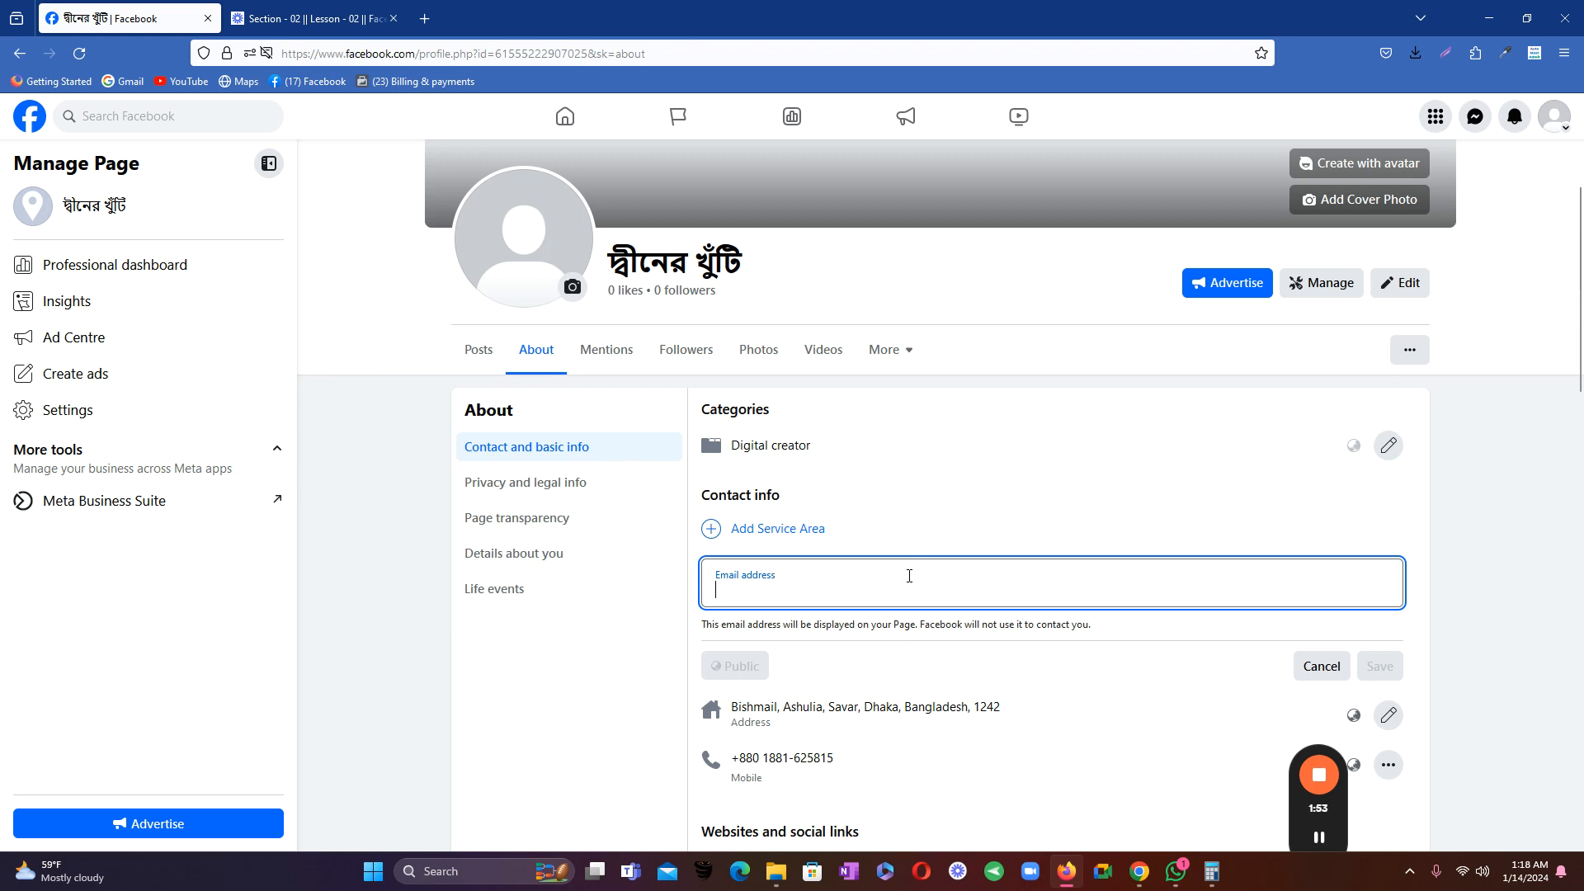
{"action": "key", "text": "alt+Tab"}
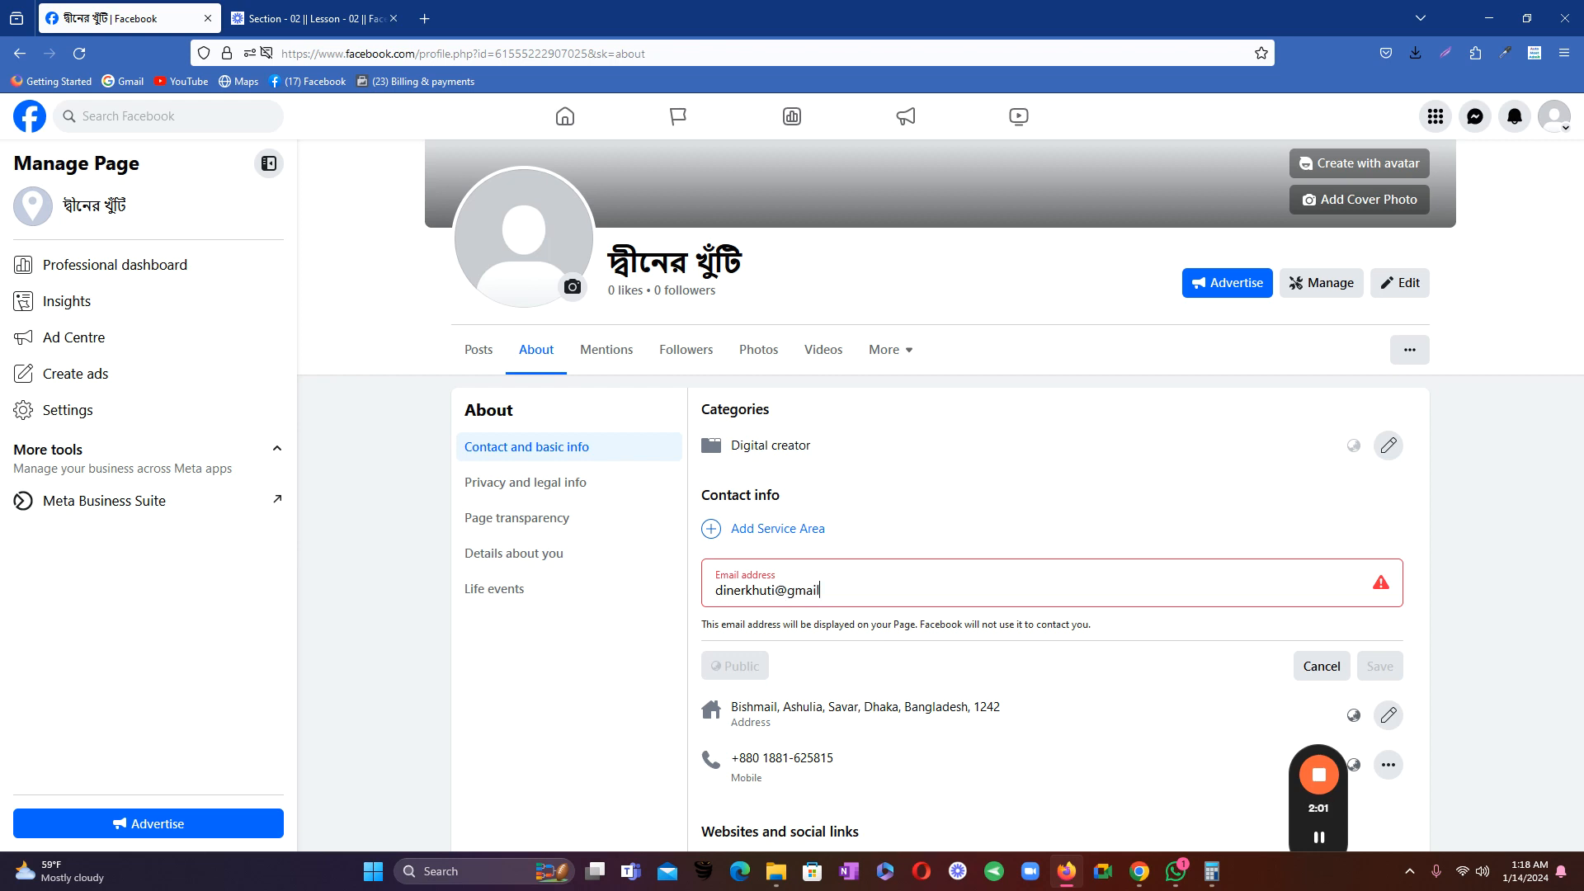
{"action": "type", "text": "com"}
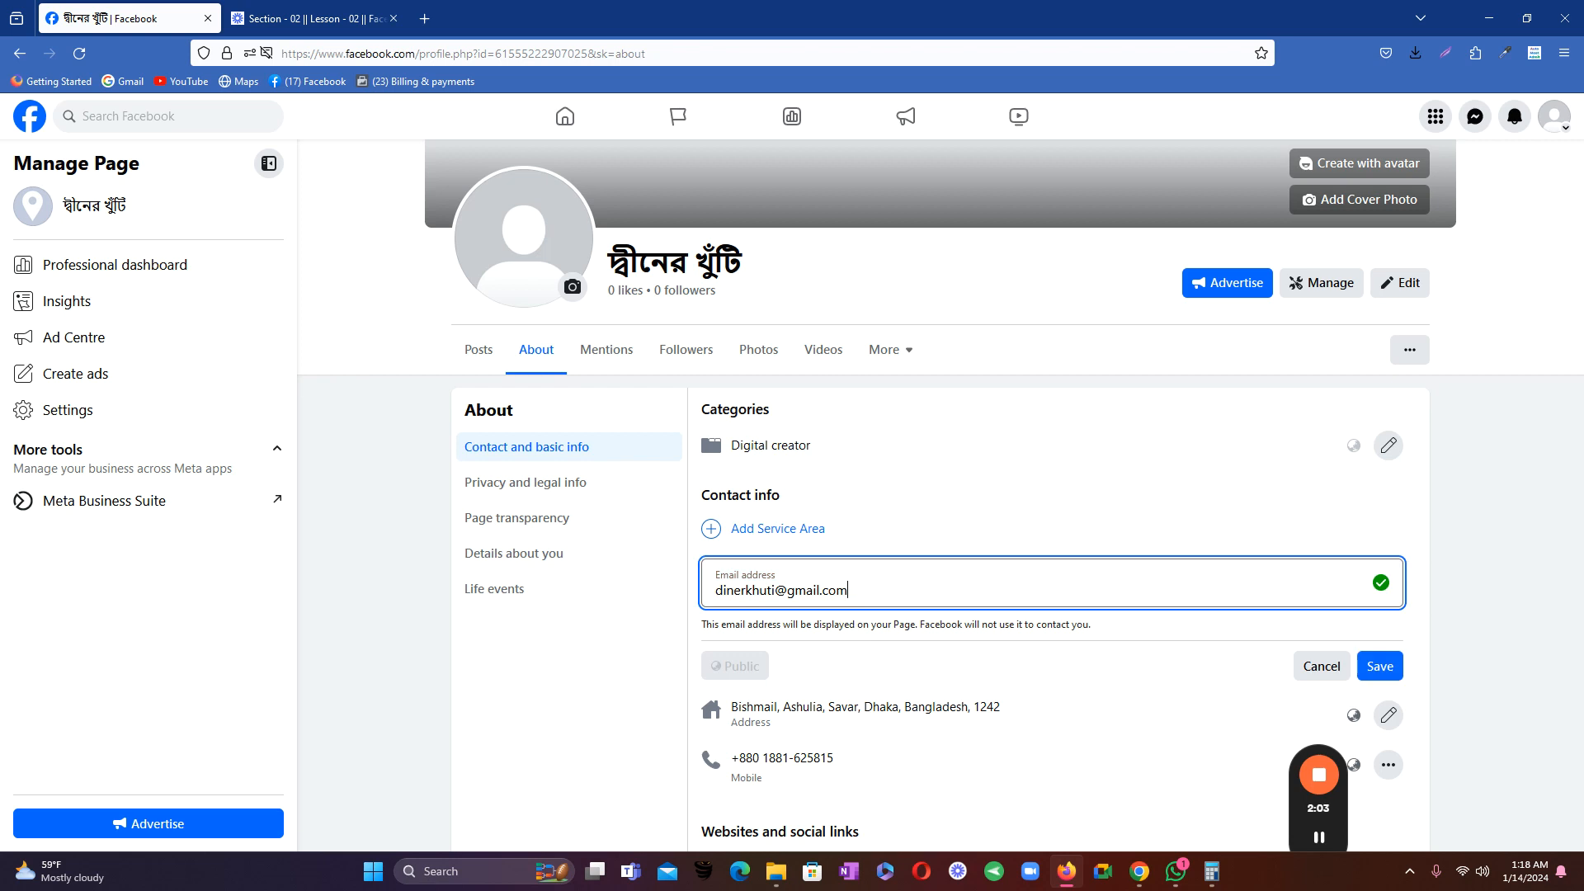
{"action": "left_click", "coordinate": [1374, 669]}
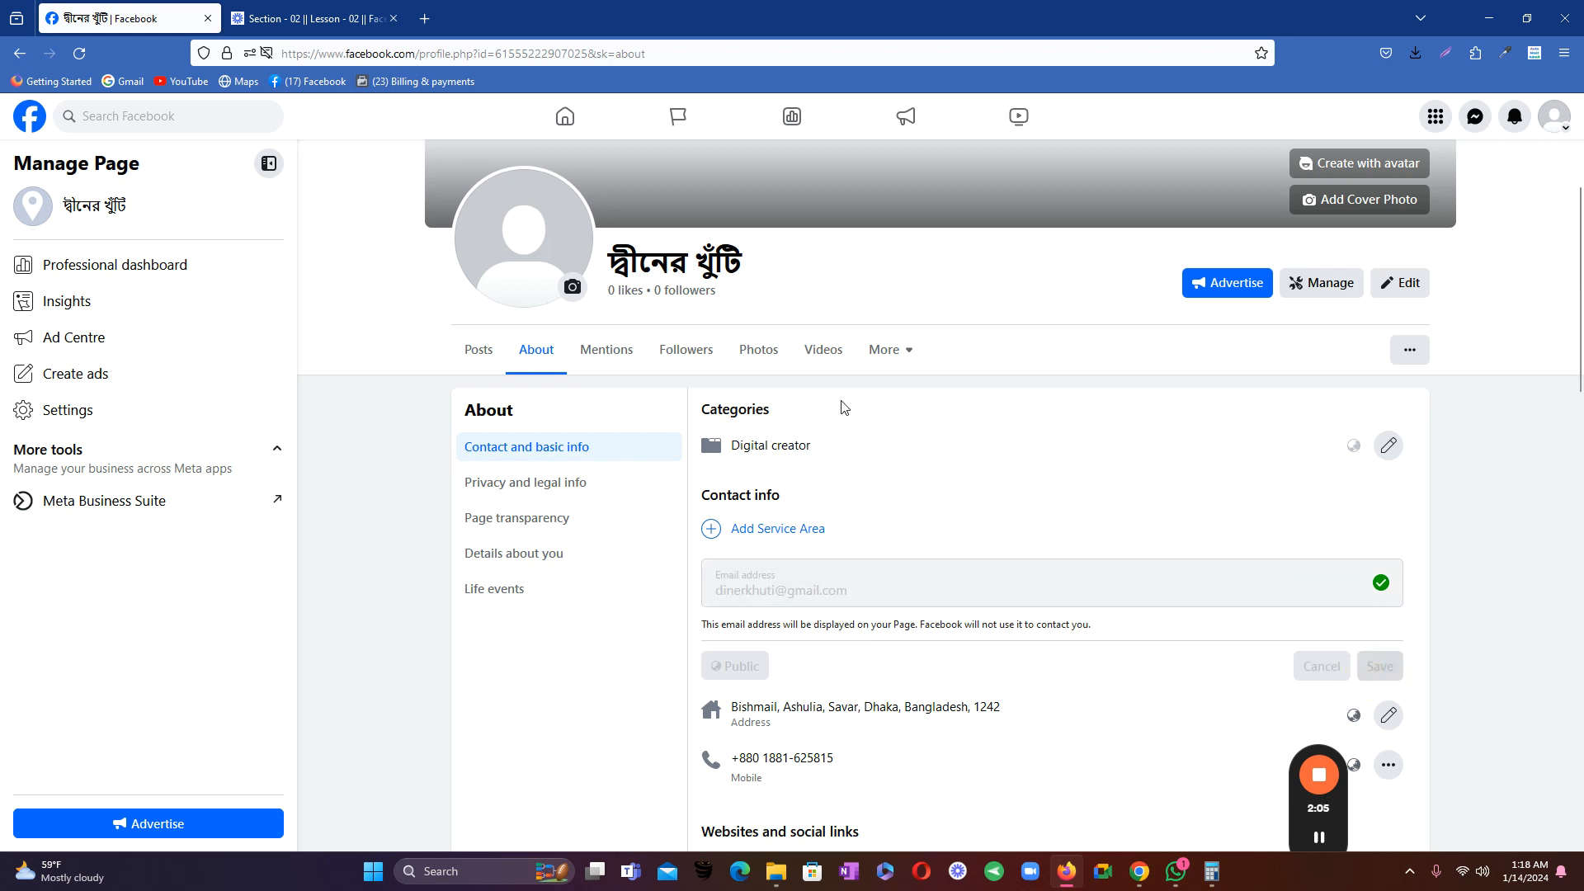
- Review the page's saved contact info and social links, its privacy and legal info, and its Page transparency details
{"action": "scroll", "coordinate": [435, 412], "scroll_direction": "down", "scroll_amount": 1}
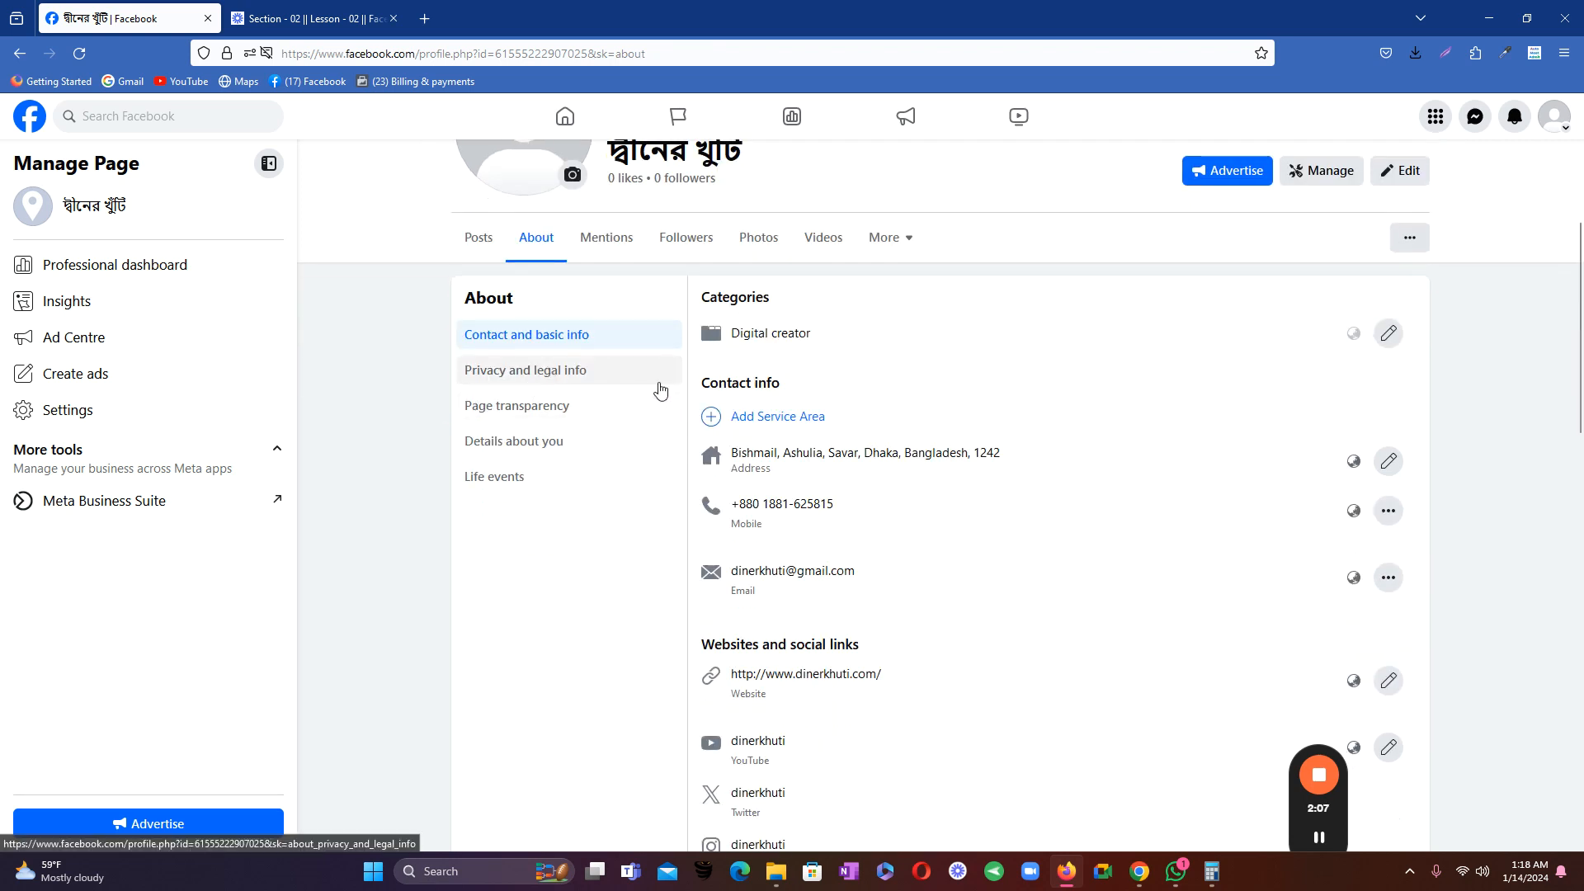
{"action": "scroll", "coordinate": [931, 450], "scroll_direction": "down", "scroll_amount": 8}
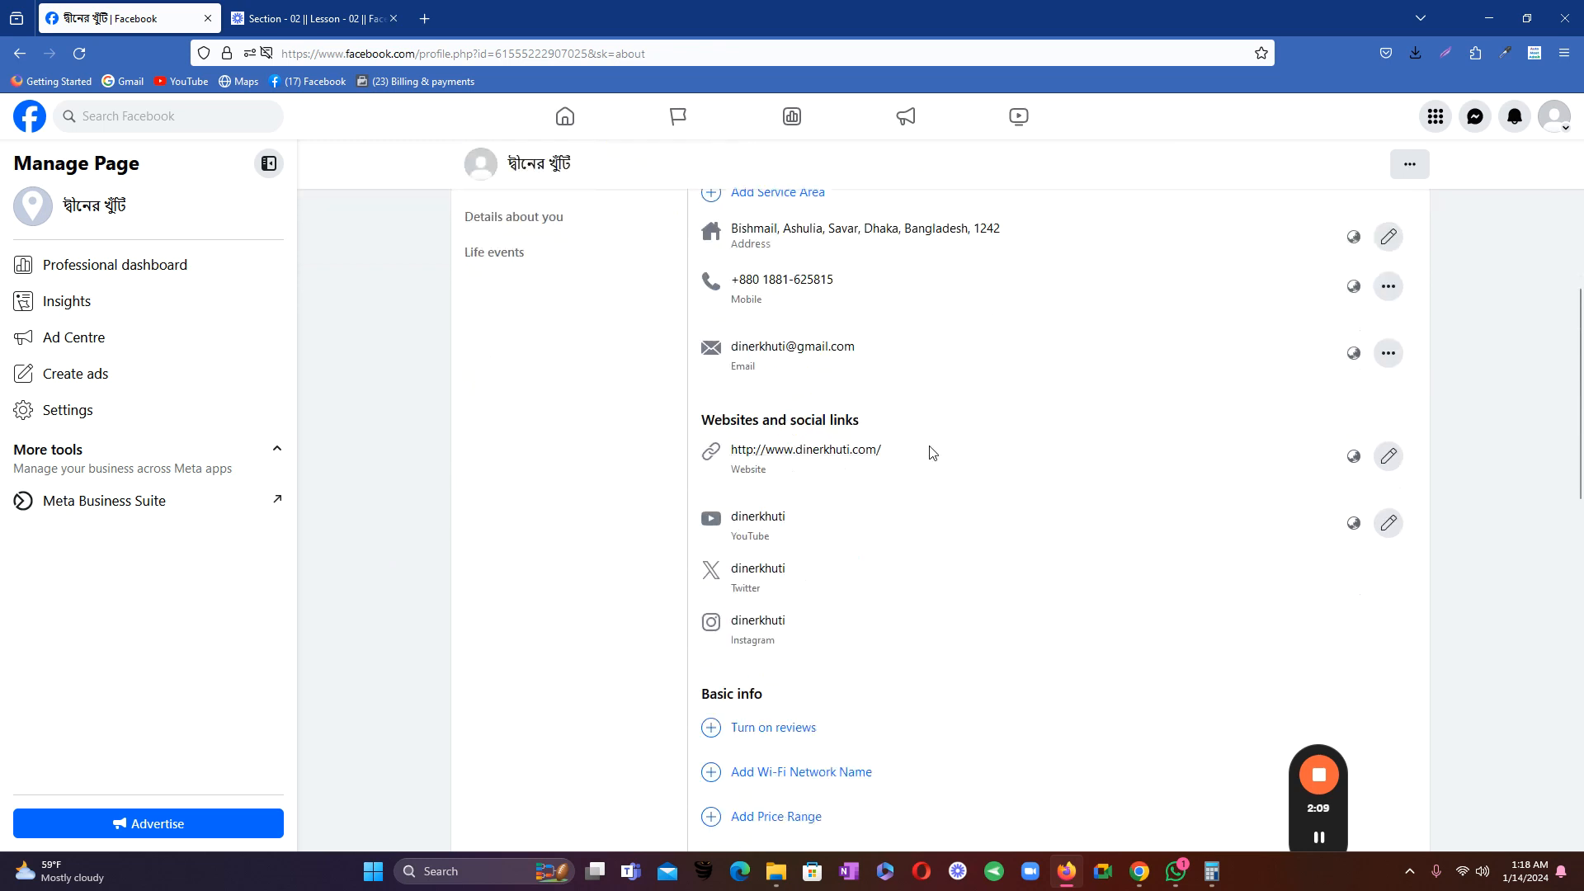
{"action": "scroll", "coordinate": [865, 542], "scroll_direction": "up", "scroll_amount": 10}
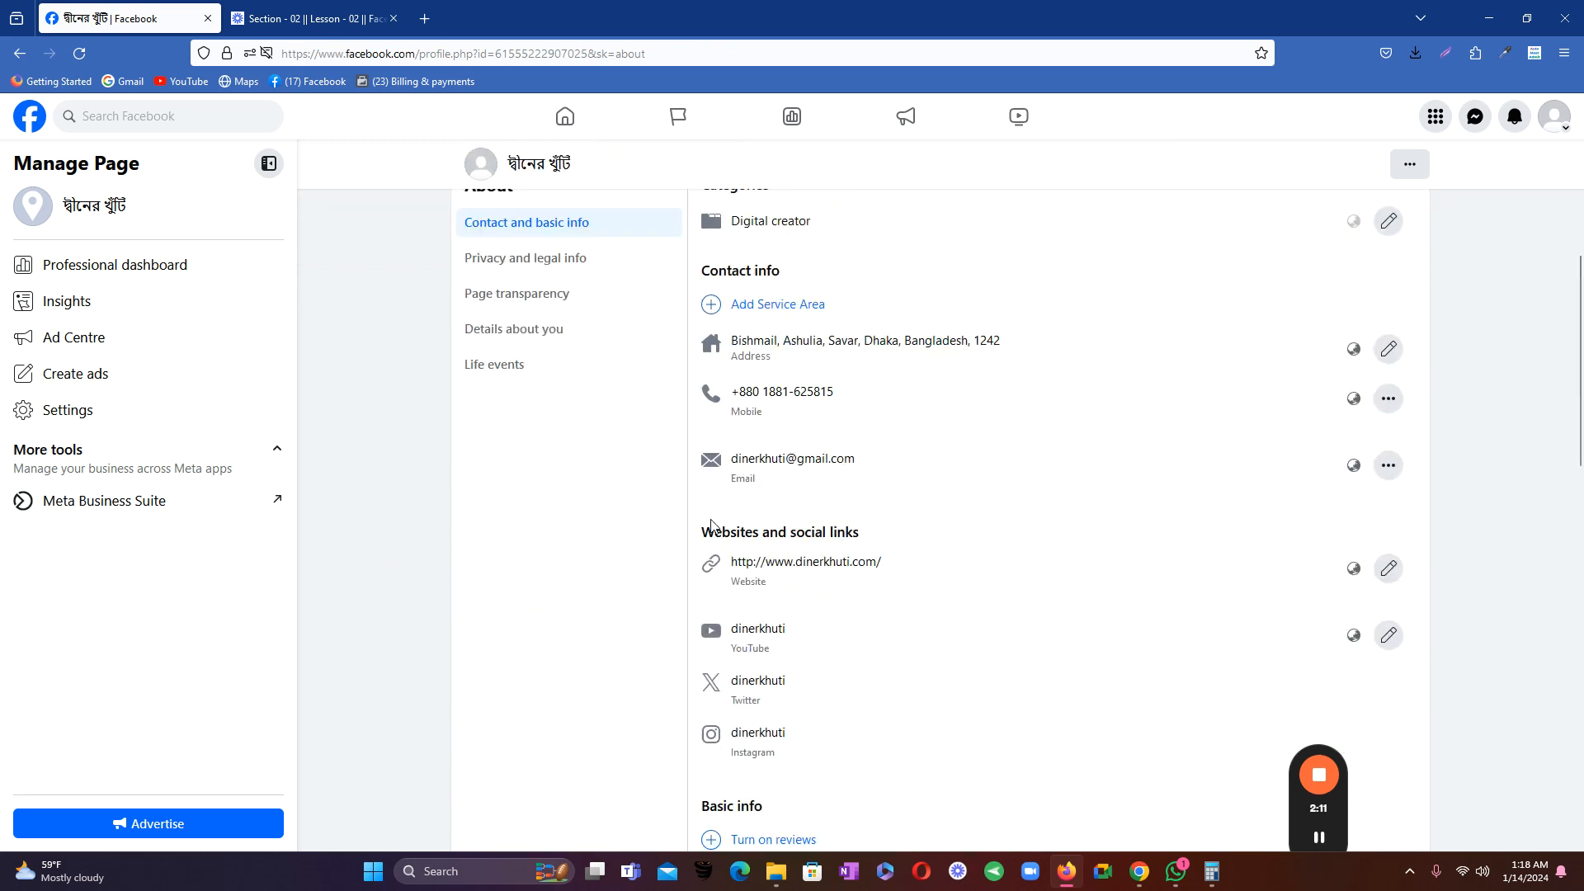
{"action": "left_click", "coordinate": [522, 378]}
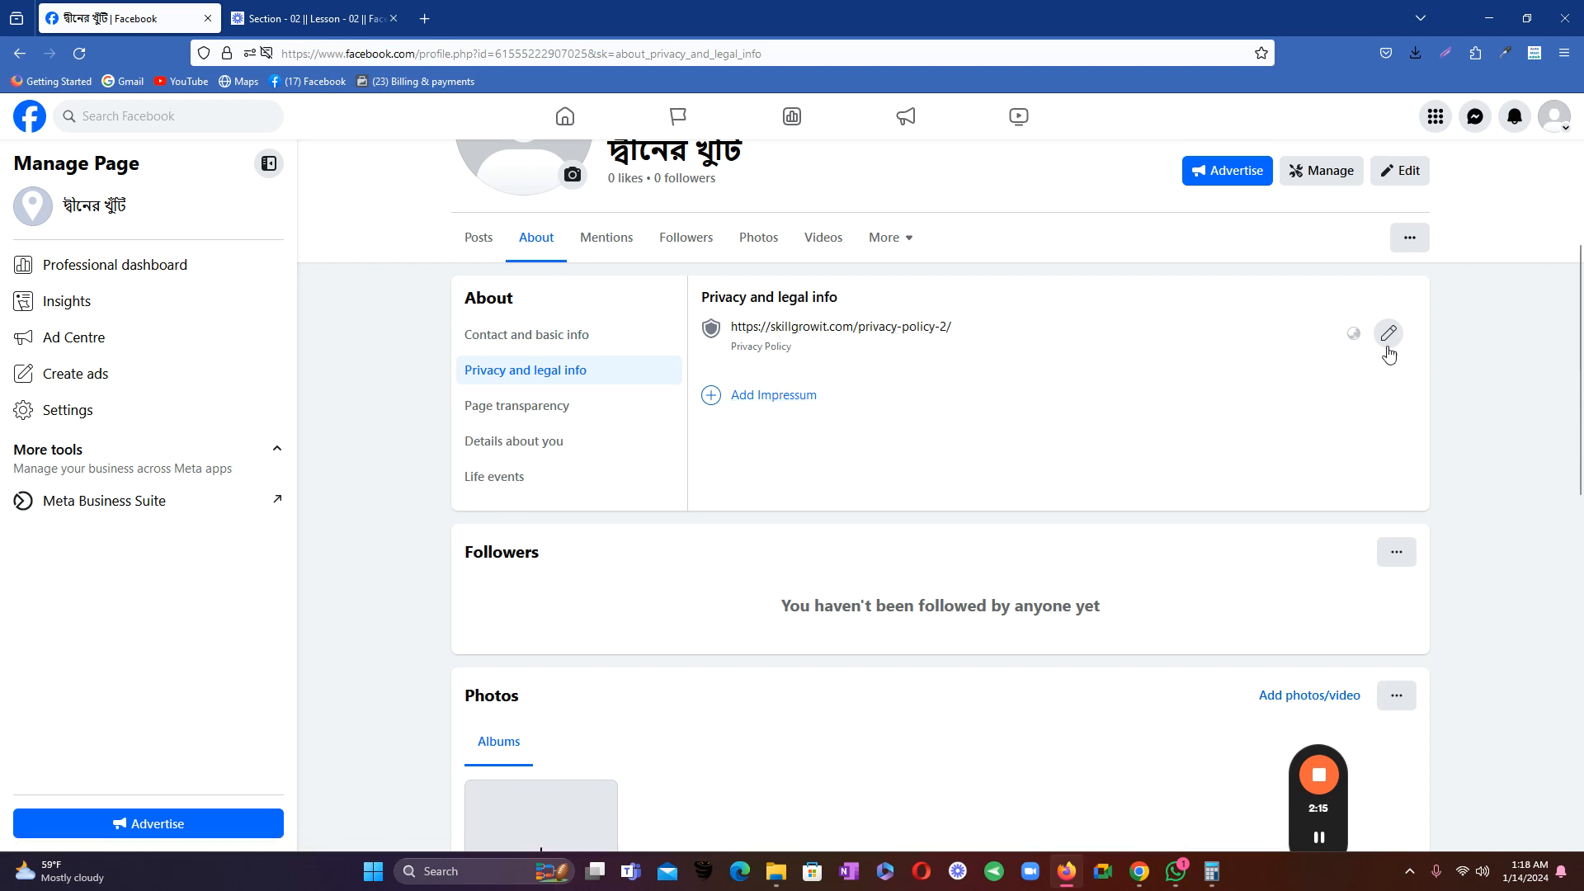
{"action": "left_click", "coordinate": [558, 408]}
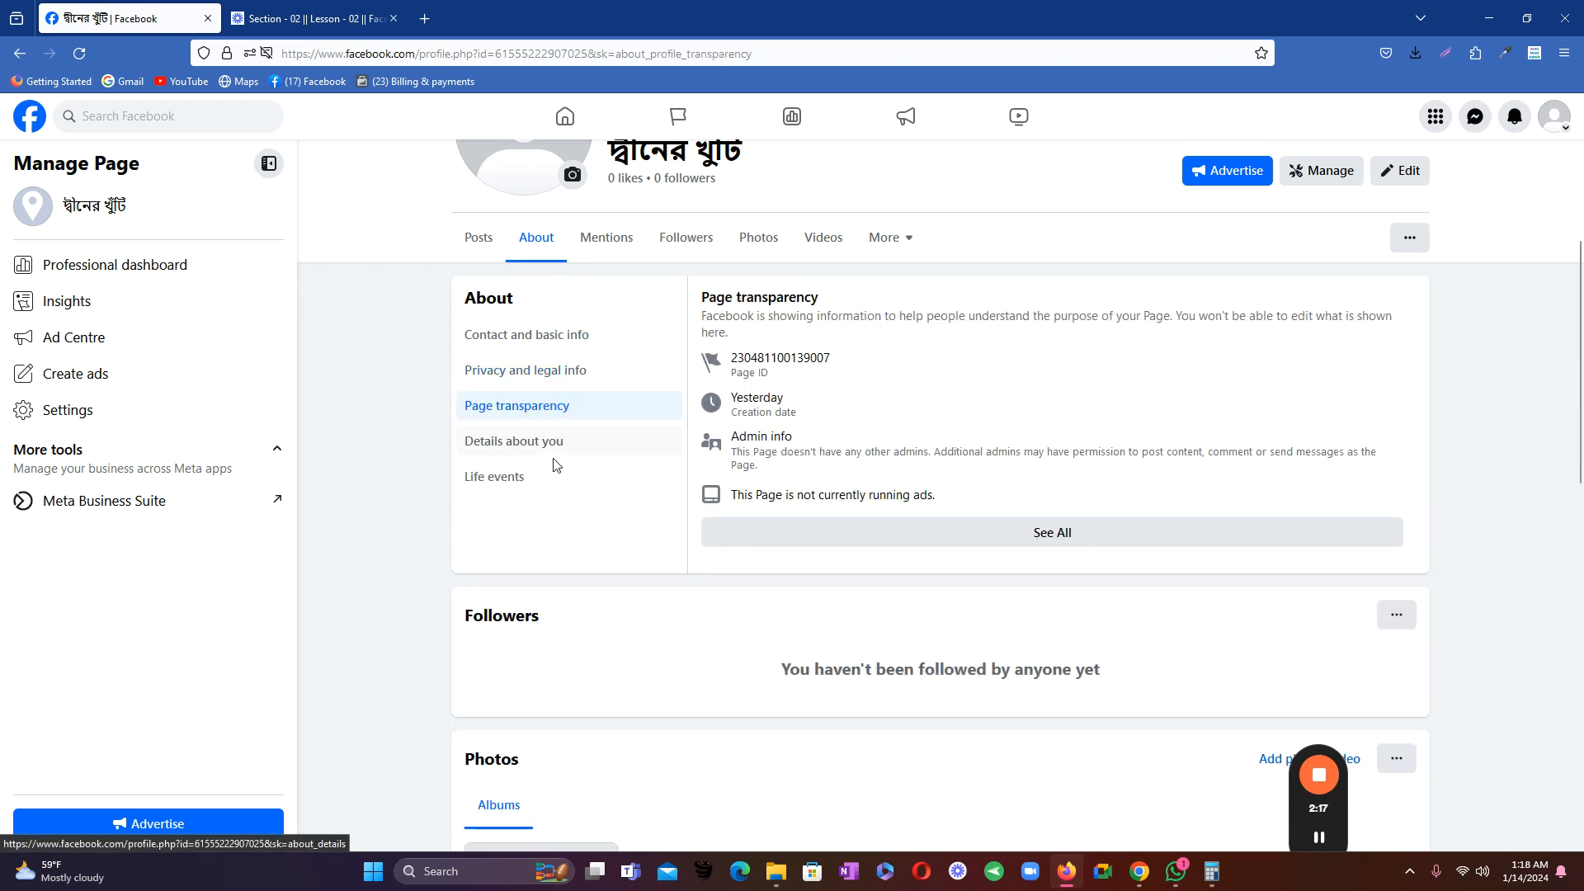
- Check the page's Mentions, and review the intro details and featured collection under Posts
{"action": "left_click", "coordinate": [619, 252]}
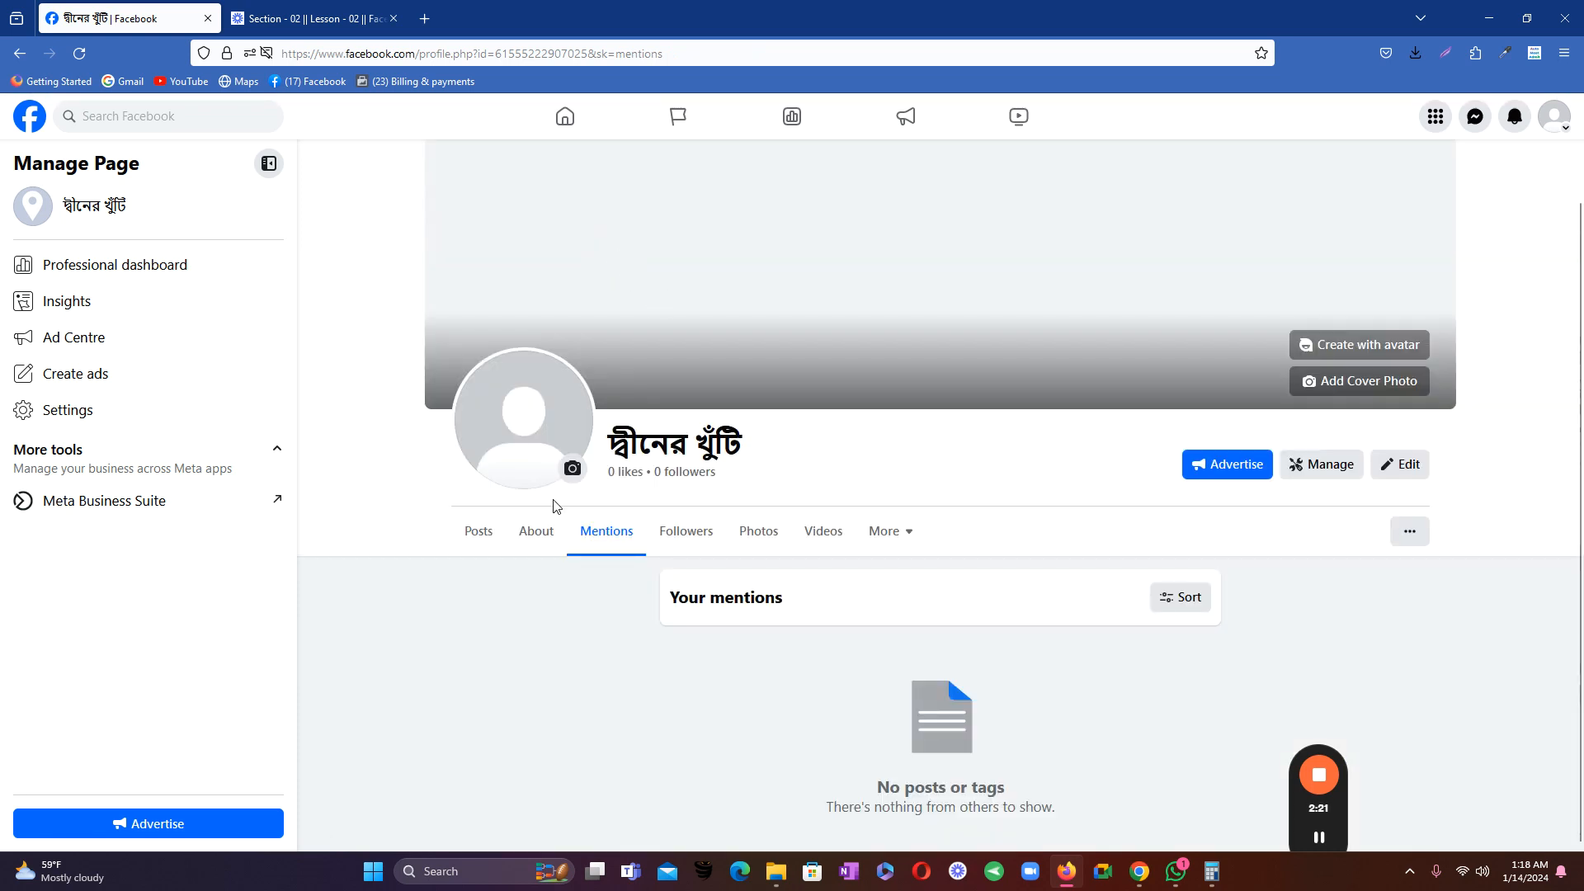
{"action": "left_click", "coordinate": [477, 531]}
{"action": "scroll", "coordinate": [974, 481], "scroll_direction": "down", "scroll_amount": 2}
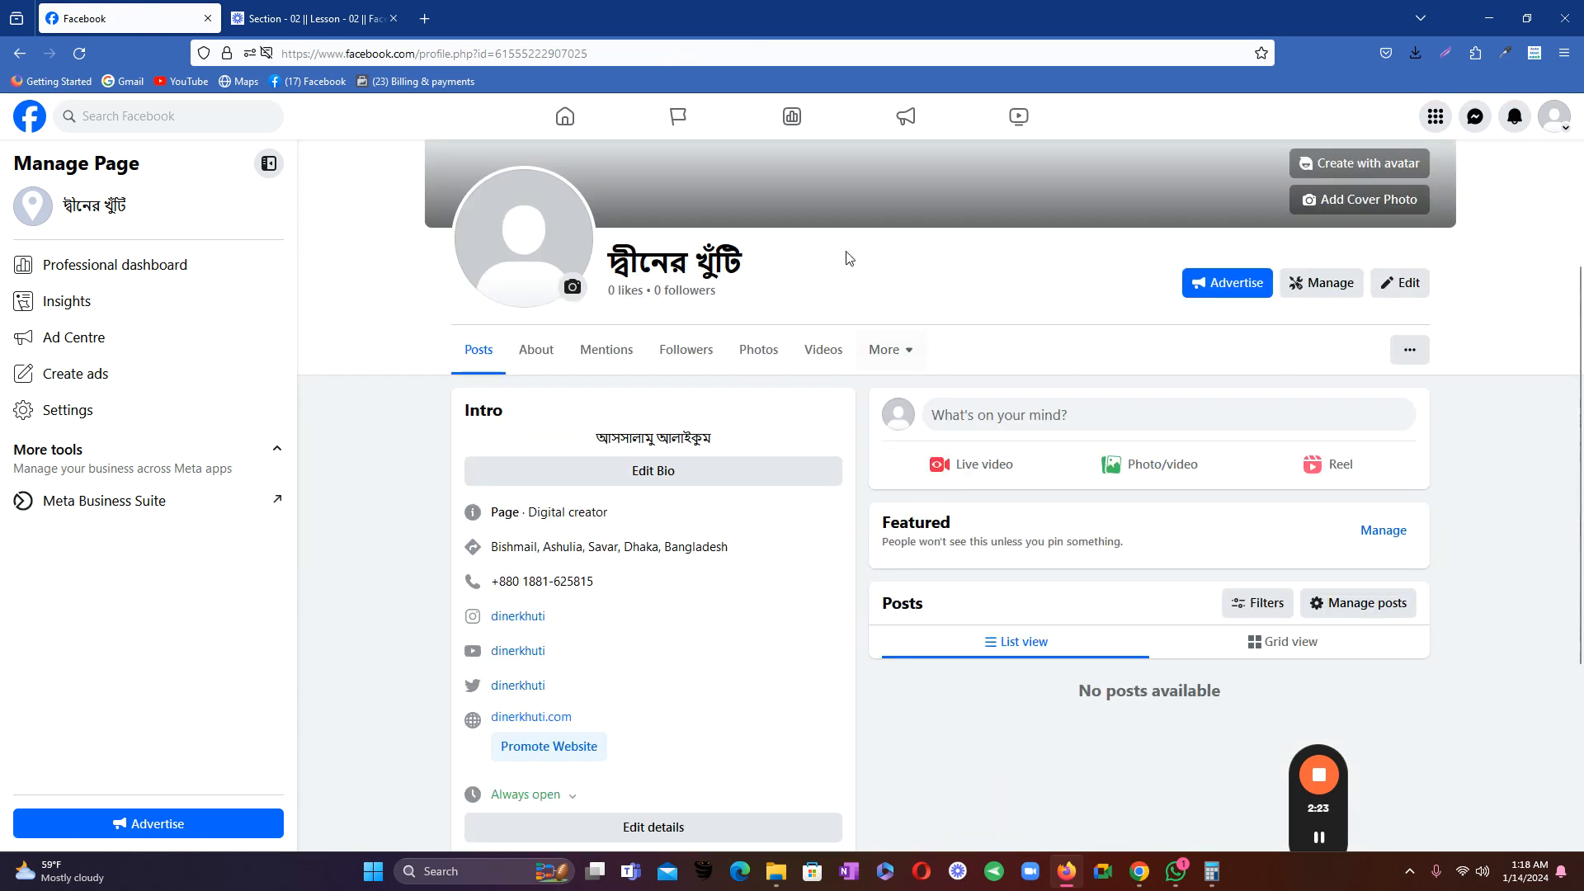
{"action": "scroll", "coordinate": [847, 355], "scroll_direction": "down", "scroll_amount": 4}
{"action": "scroll", "coordinate": [587, 396], "scroll_direction": "up", "scroll_amount": 2}
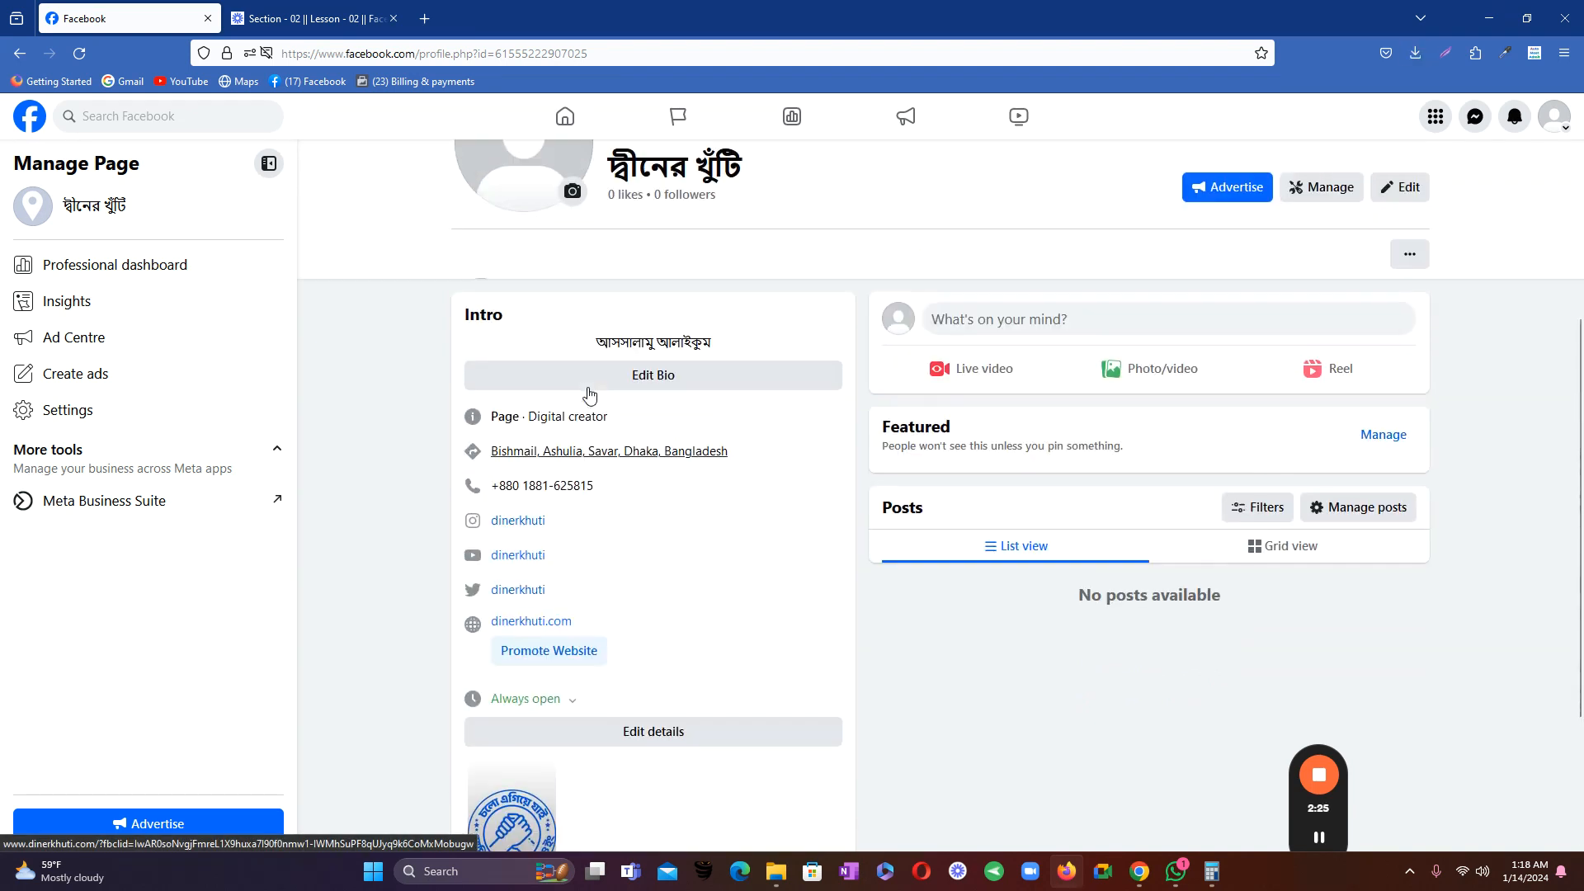
{"action": "scroll", "coordinate": [586, 394], "scroll_direction": "down", "scroll_amount": 2}
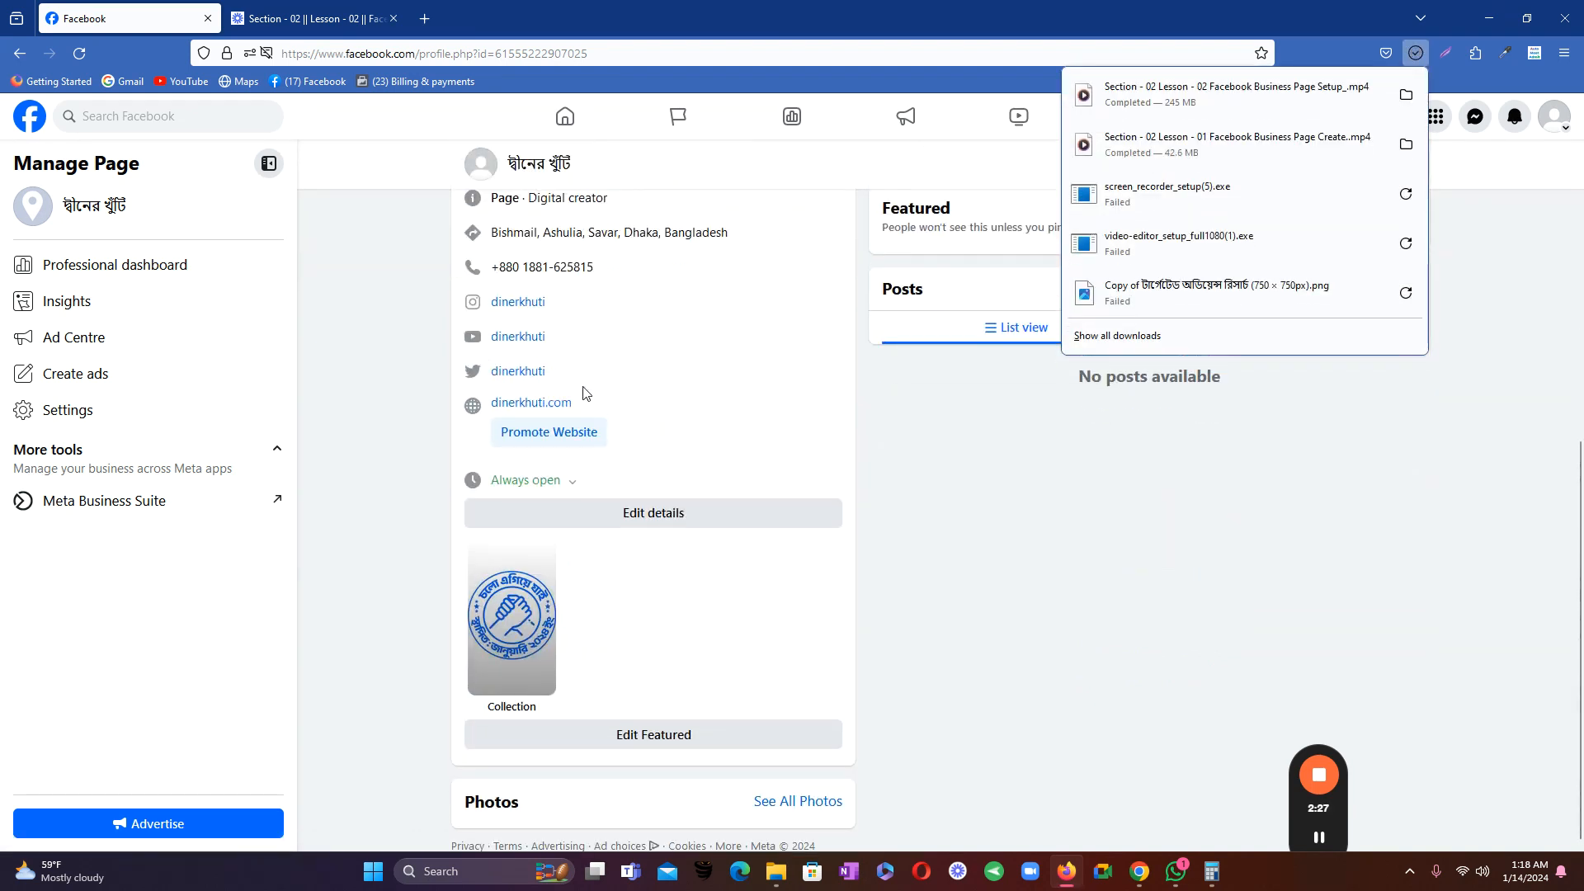
{"action": "scroll", "coordinate": [594, 404], "scroll_direction": "up", "scroll_amount": 5}
{"action": "scroll", "coordinate": [601, 413], "scroll_direction": "down", "scroll_amount": 3}
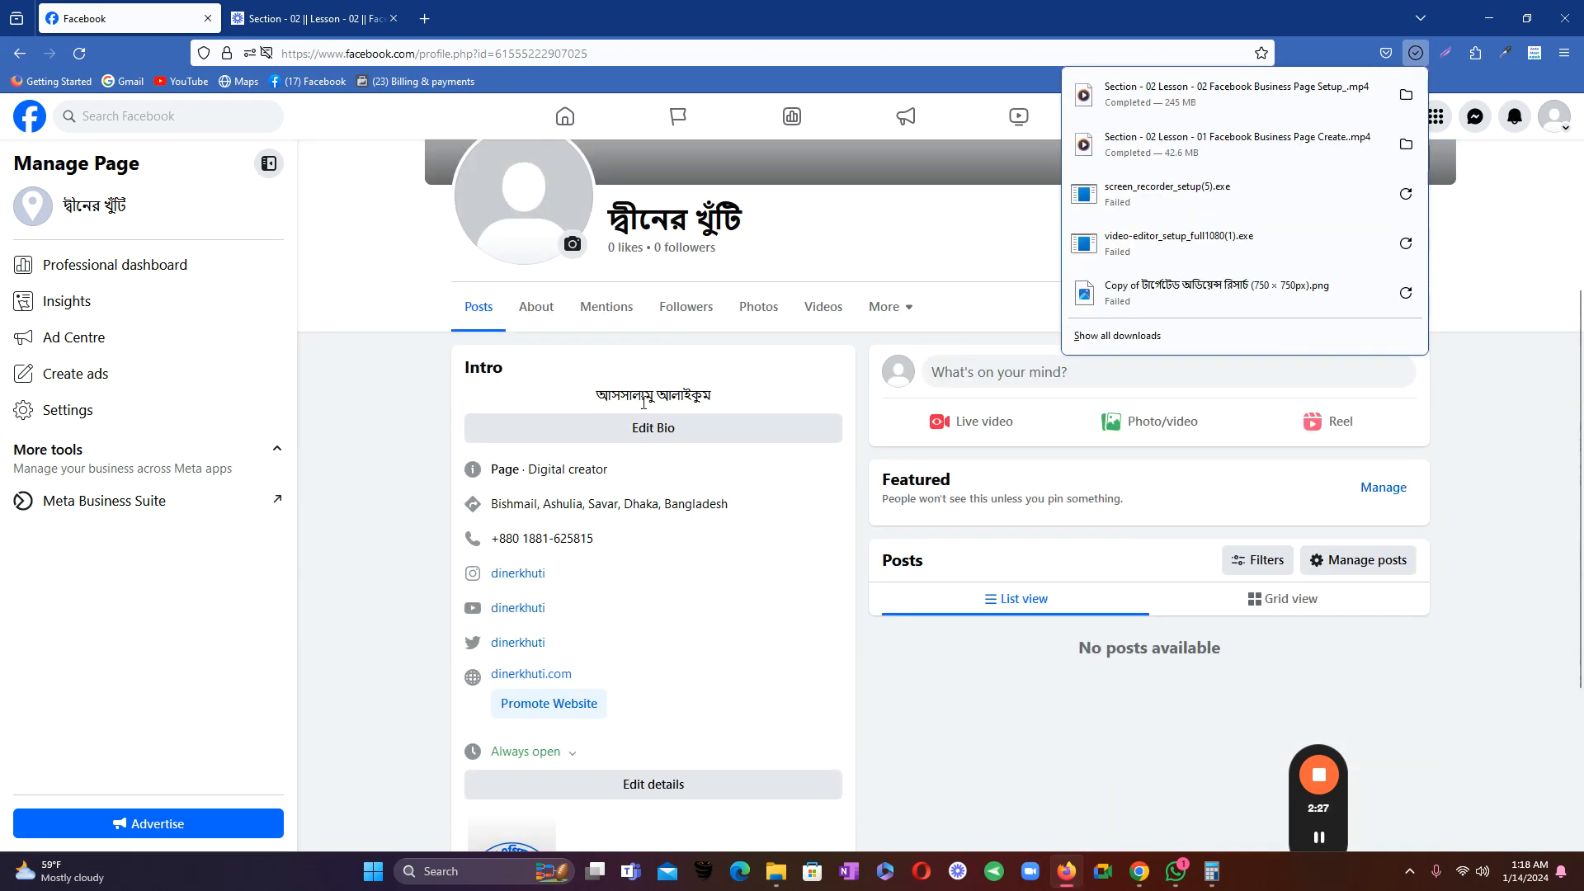
- Look through the page's About, Followers, Photos and Videos sections
{"action": "left_click", "coordinate": [544, 307]}
{"action": "left_click", "coordinate": [692, 355]}
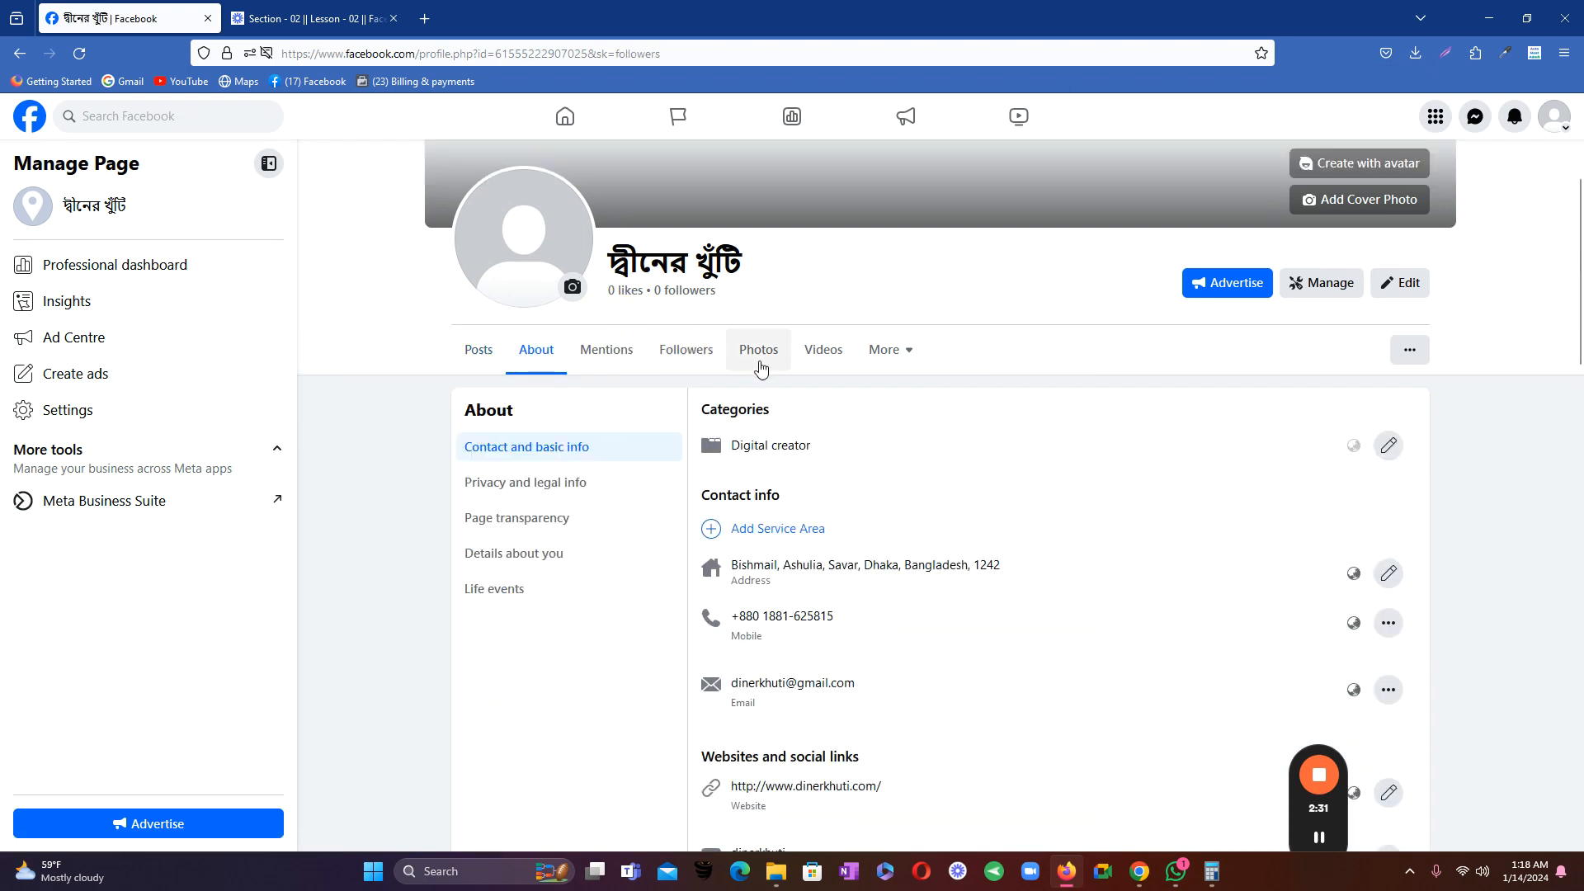
{"action": "left_click", "coordinate": [756, 353]}
{"action": "left_click", "coordinate": [829, 351]}
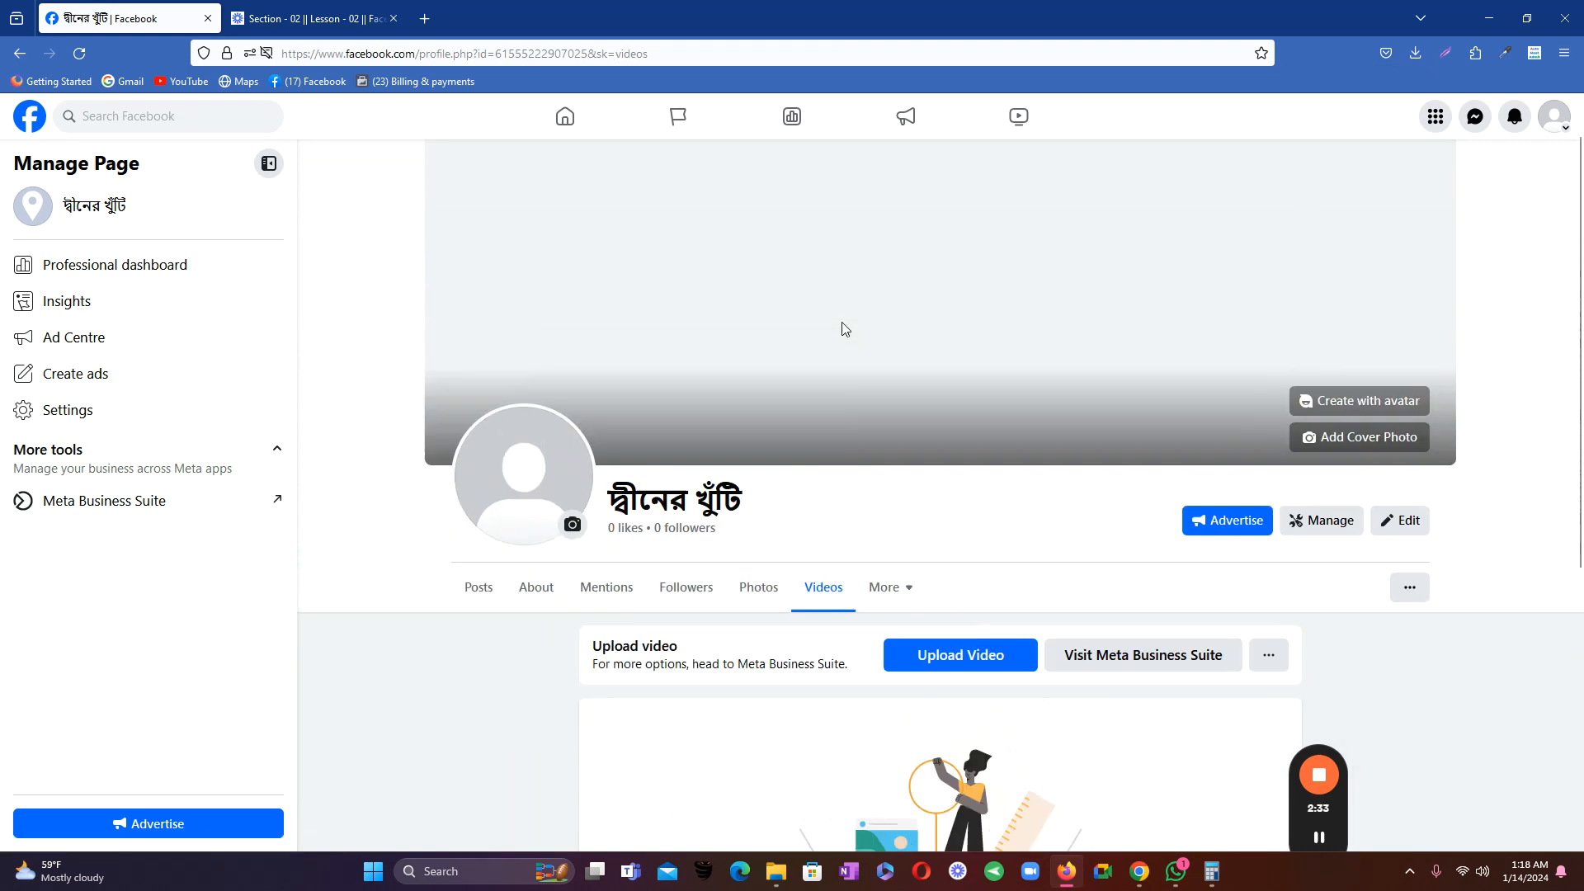
{"action": "scroll", "coordinate": [841, 328], "scroll_direction": "down", "scroll_amount": 1}
- Examine the list of additional page sections, from Live and Groups to Reviews given and Manage Sections, and close it
{"action": "left_click", "coordinate": [903, 312]}
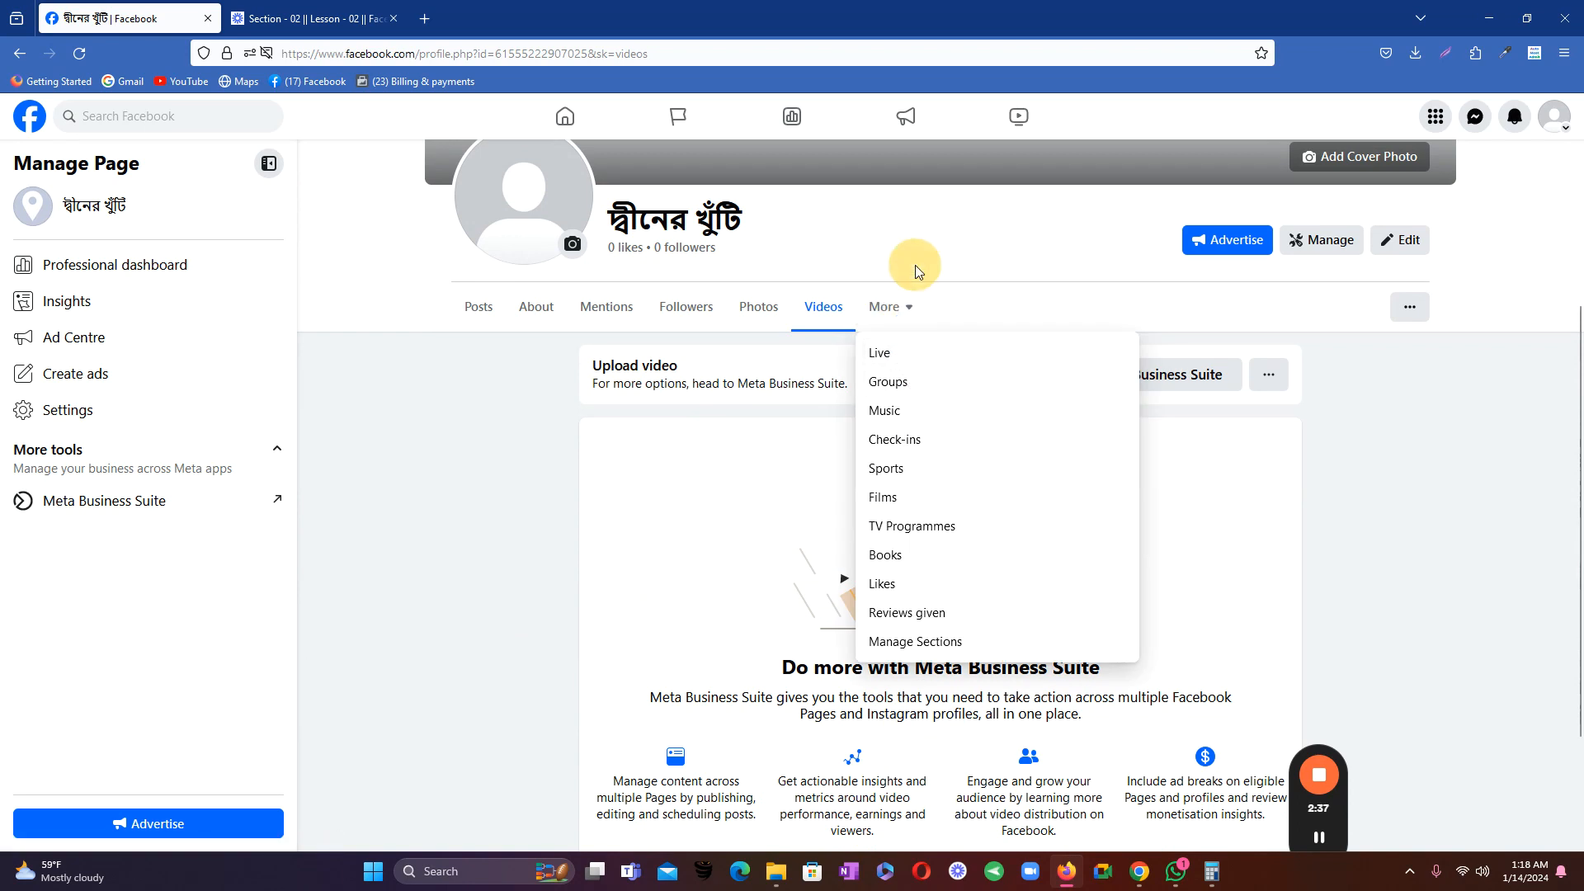
{"action": "left_click", "coordinate": [914, 265]}
{"action": "left_click", "coordinate": [916, 320]}
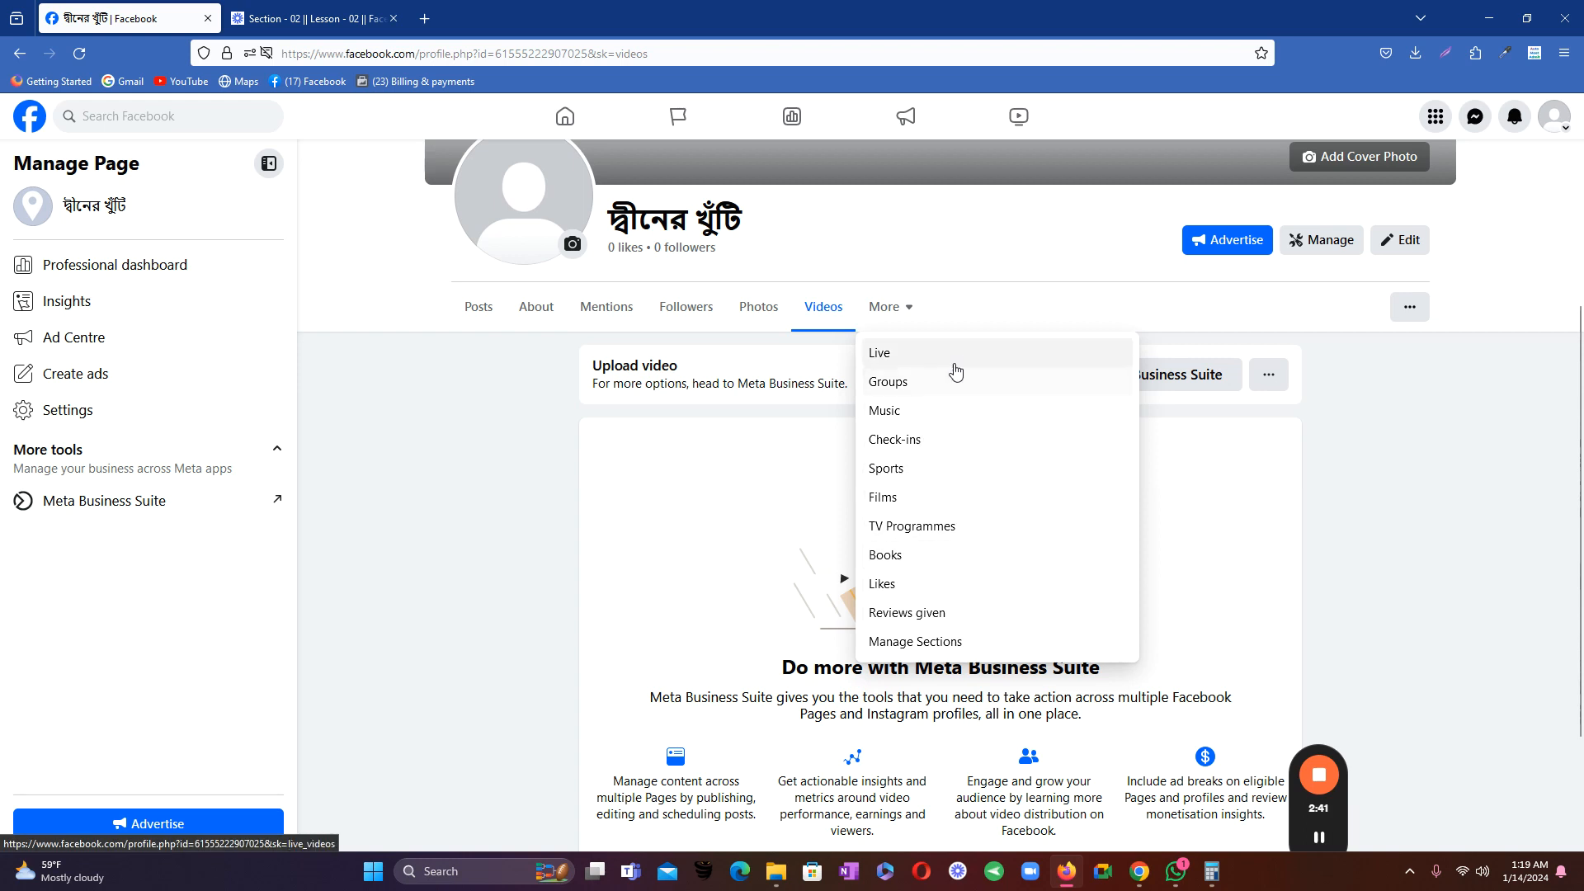
{"action": "scroll", "coordinate": [948, 368], "scroll_direction": "down", "scroll_amount": 1}
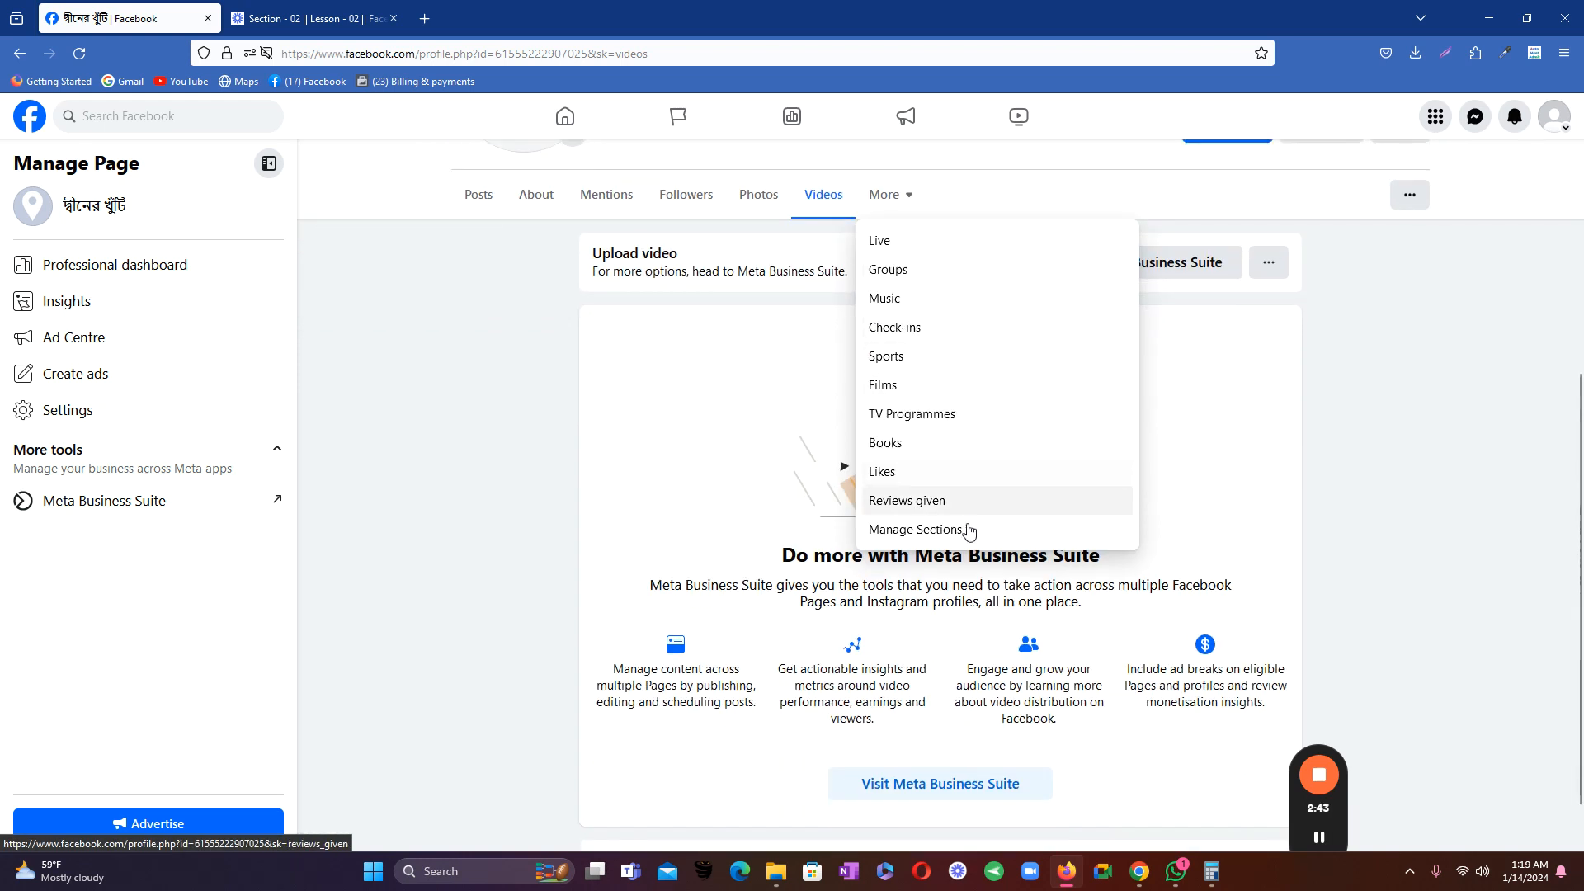
{"action": "scroll", "coordinate": [963, 496], "scroll_direction": "up", "scroll_amount": 2}
{"action": "left_click", "coordinate": [974, 330]}
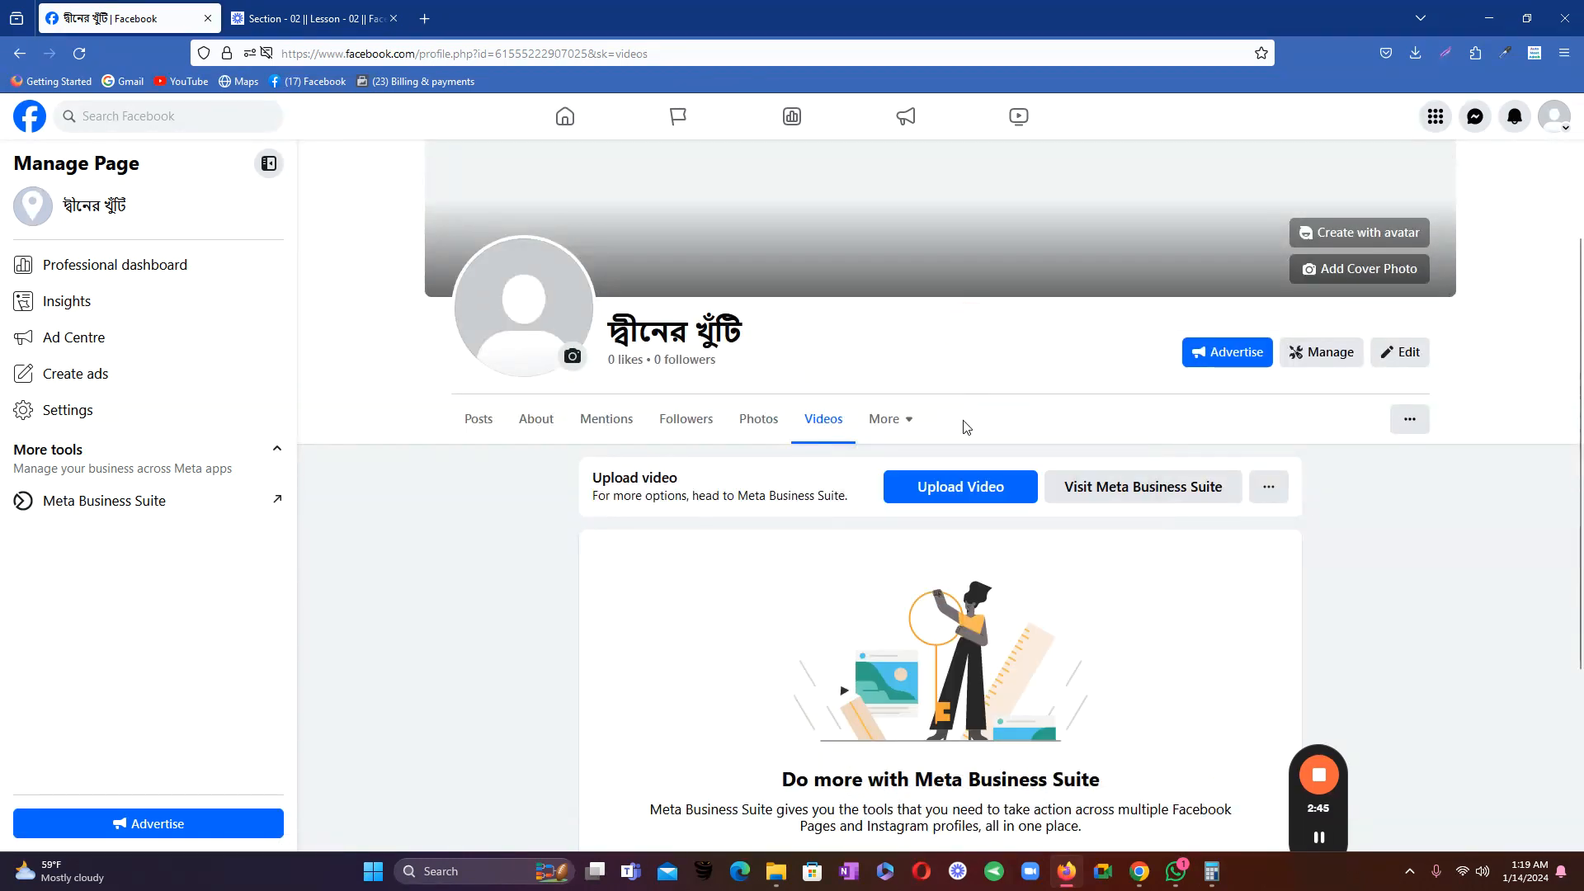
{"action": "left_click", "coordinate": [908, 419]}
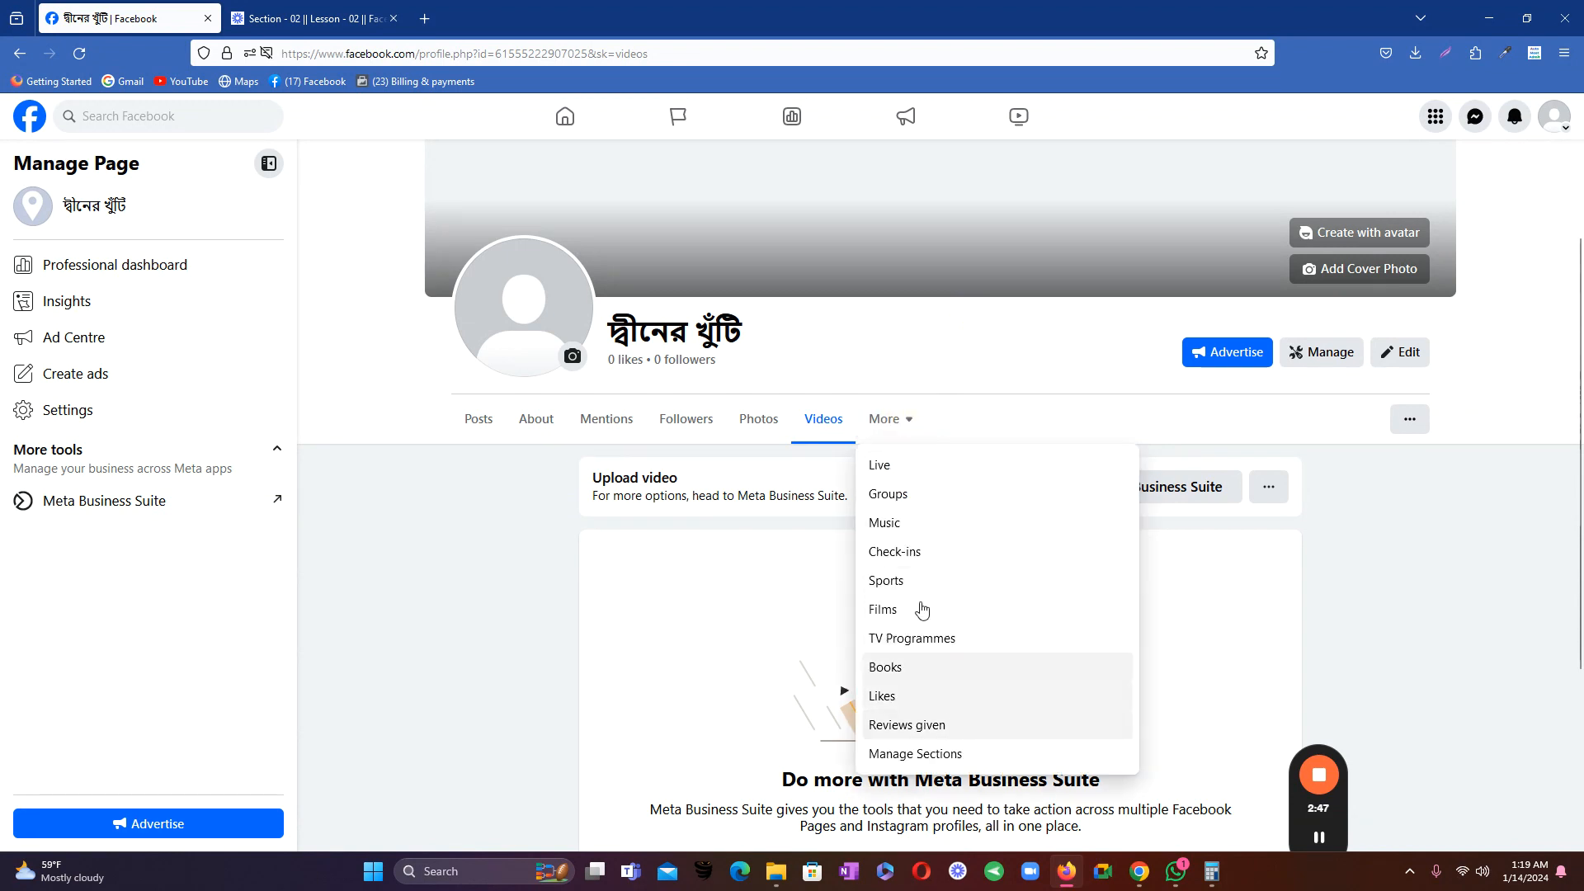
{"action": "scroll", "coordinate": [921, 606], "scroll_direction": "down", "scroll_amount": 2}
{"action": "scroll", "coordinate": [926, 381], "scroll_direction": "up", "scroll_amount": 2}
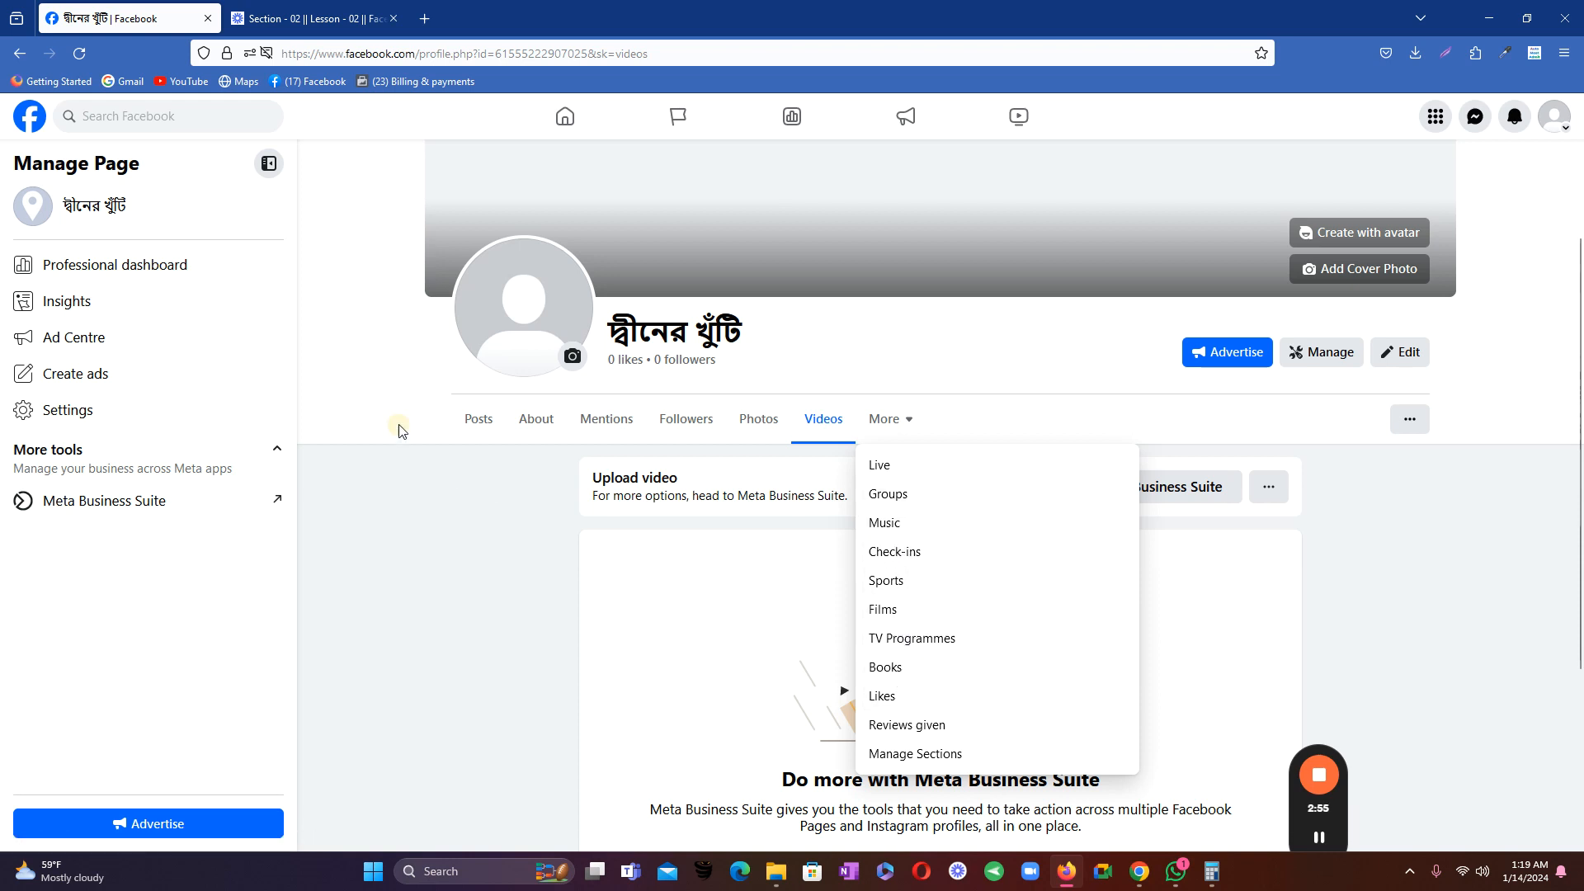
{"action": "left_click", "coordinate": [848, 366]}
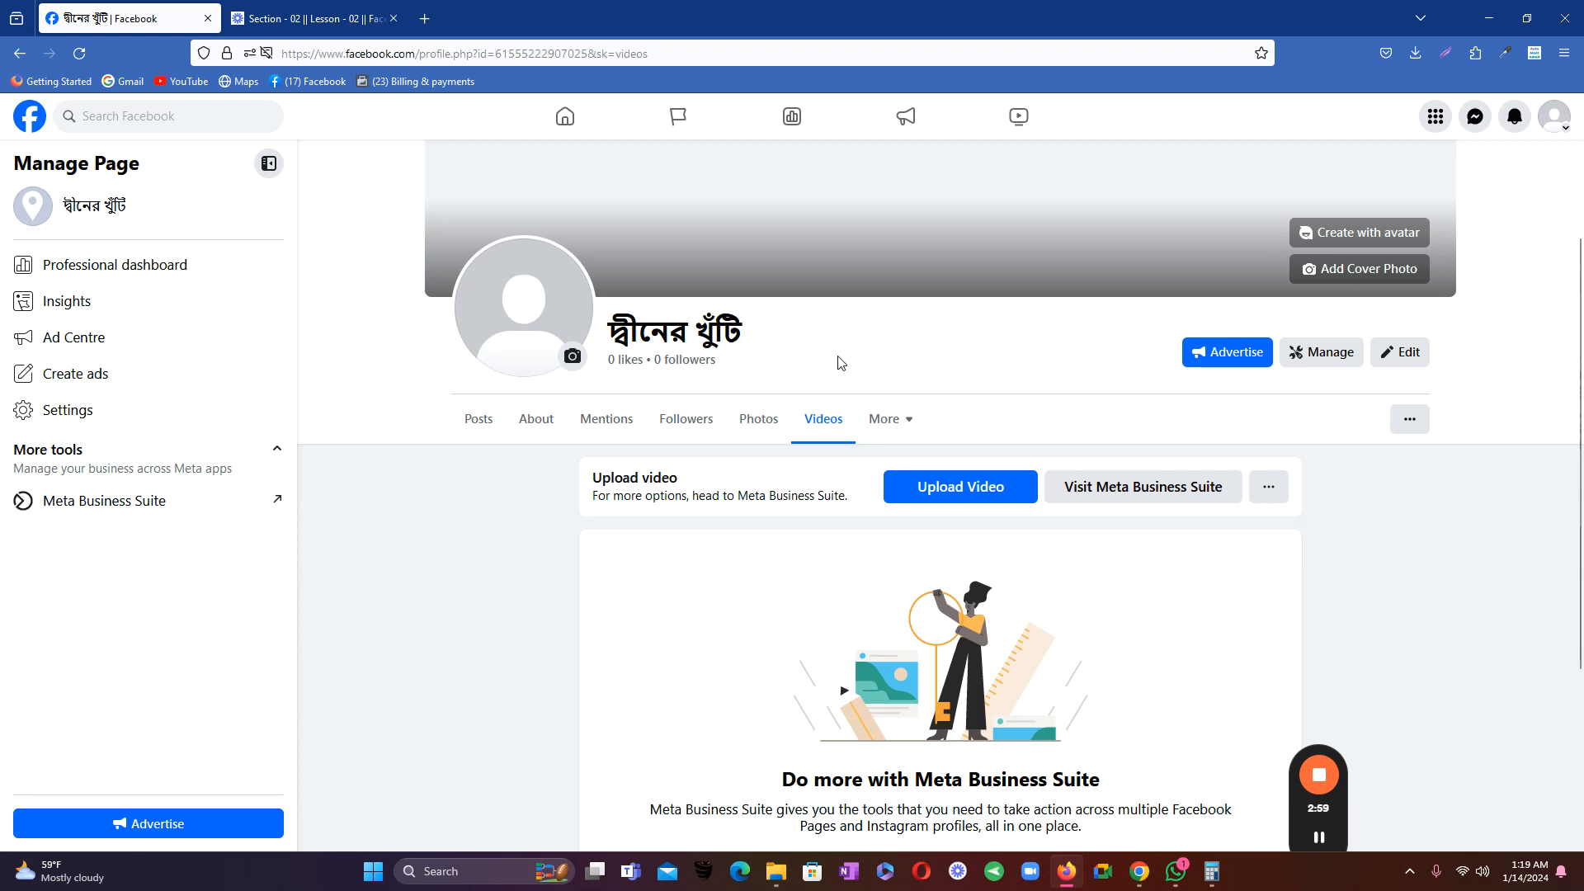
- Return to the page's Posts view and look over the intro and featured collection
{"action": "left_click", "coordinate": [472, 424]}
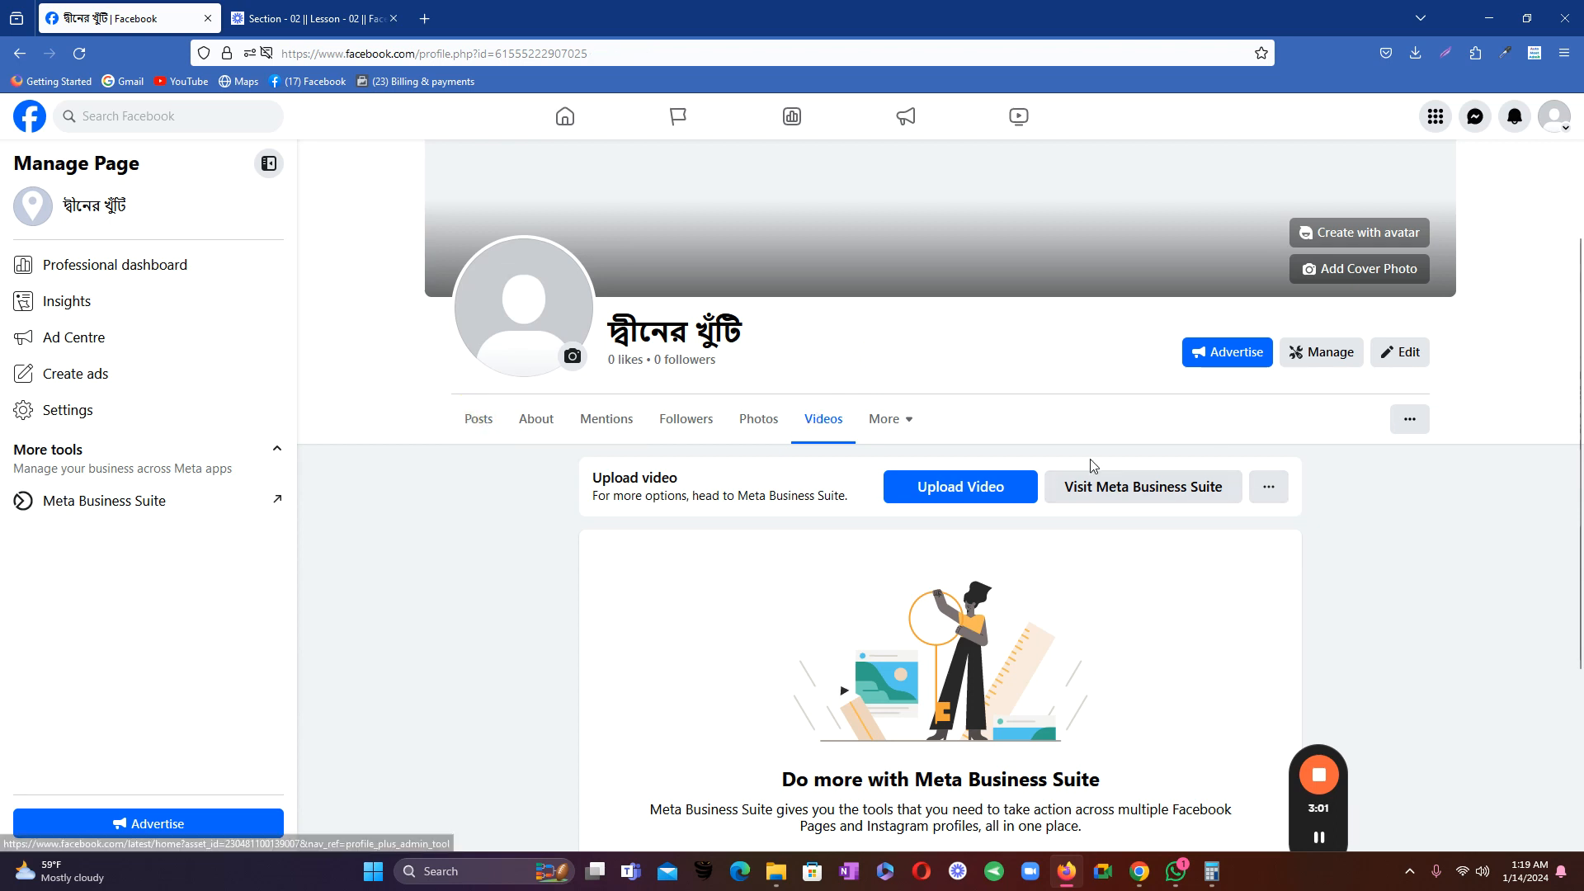
{"action": "scroll", "coordinate": [953, 447], "scroll_direction": "down", "scroll_amount": 4}
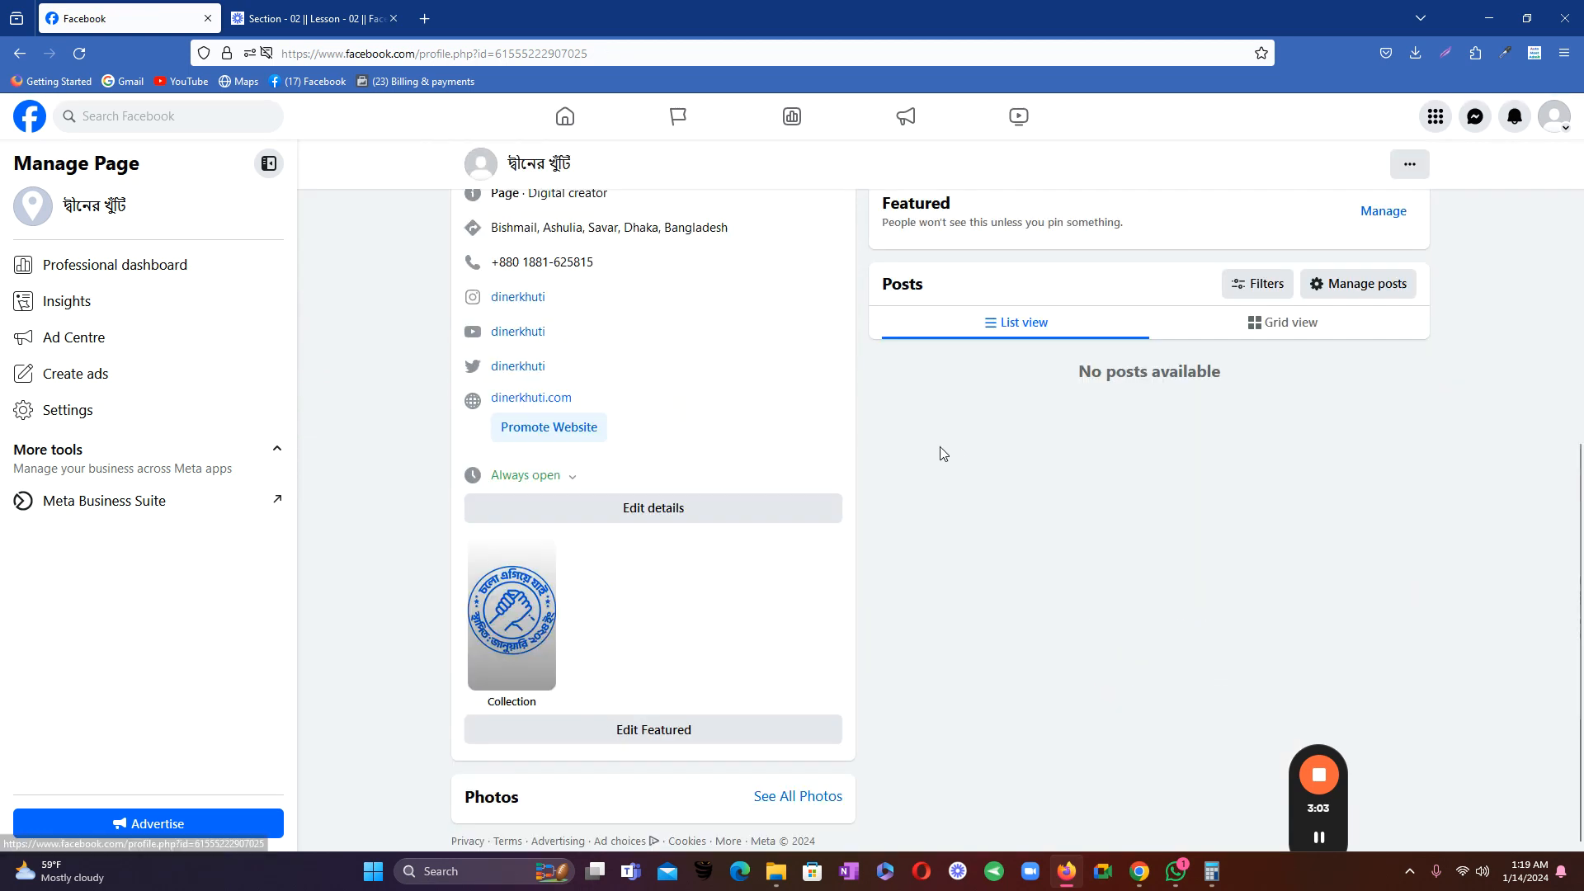
{"action": "scroll", "coordinate": [832, 436], "scroll_direction": "up", "scroll_amount": 4}
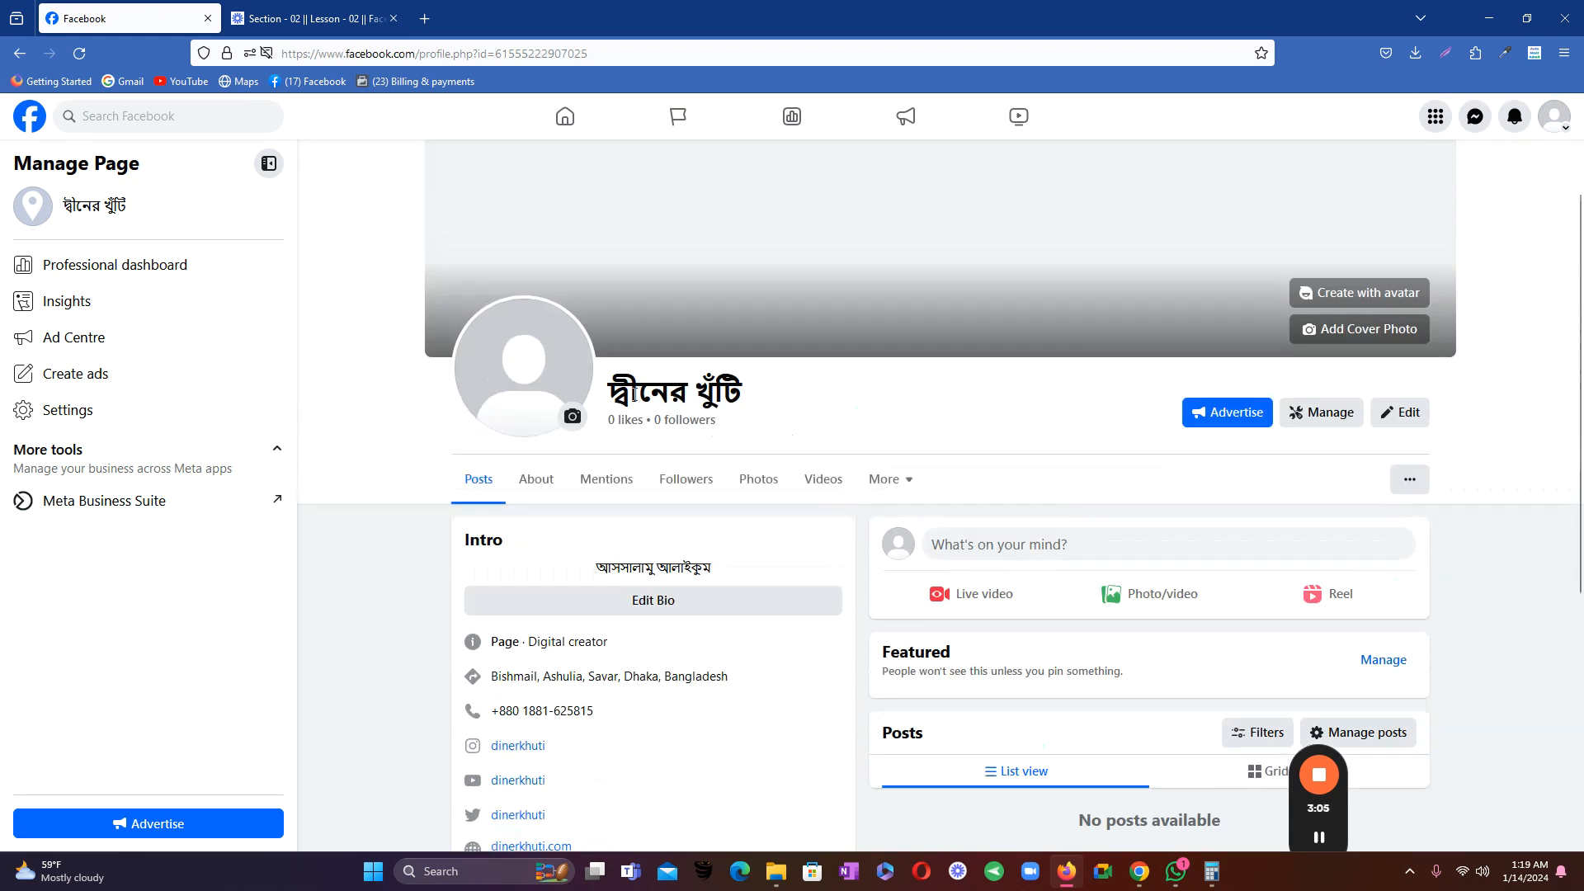
- Show the options for adding a cover photo, look over the page, and dismiss the options
{"action": "left_click", "coordinate": [988, 263]}
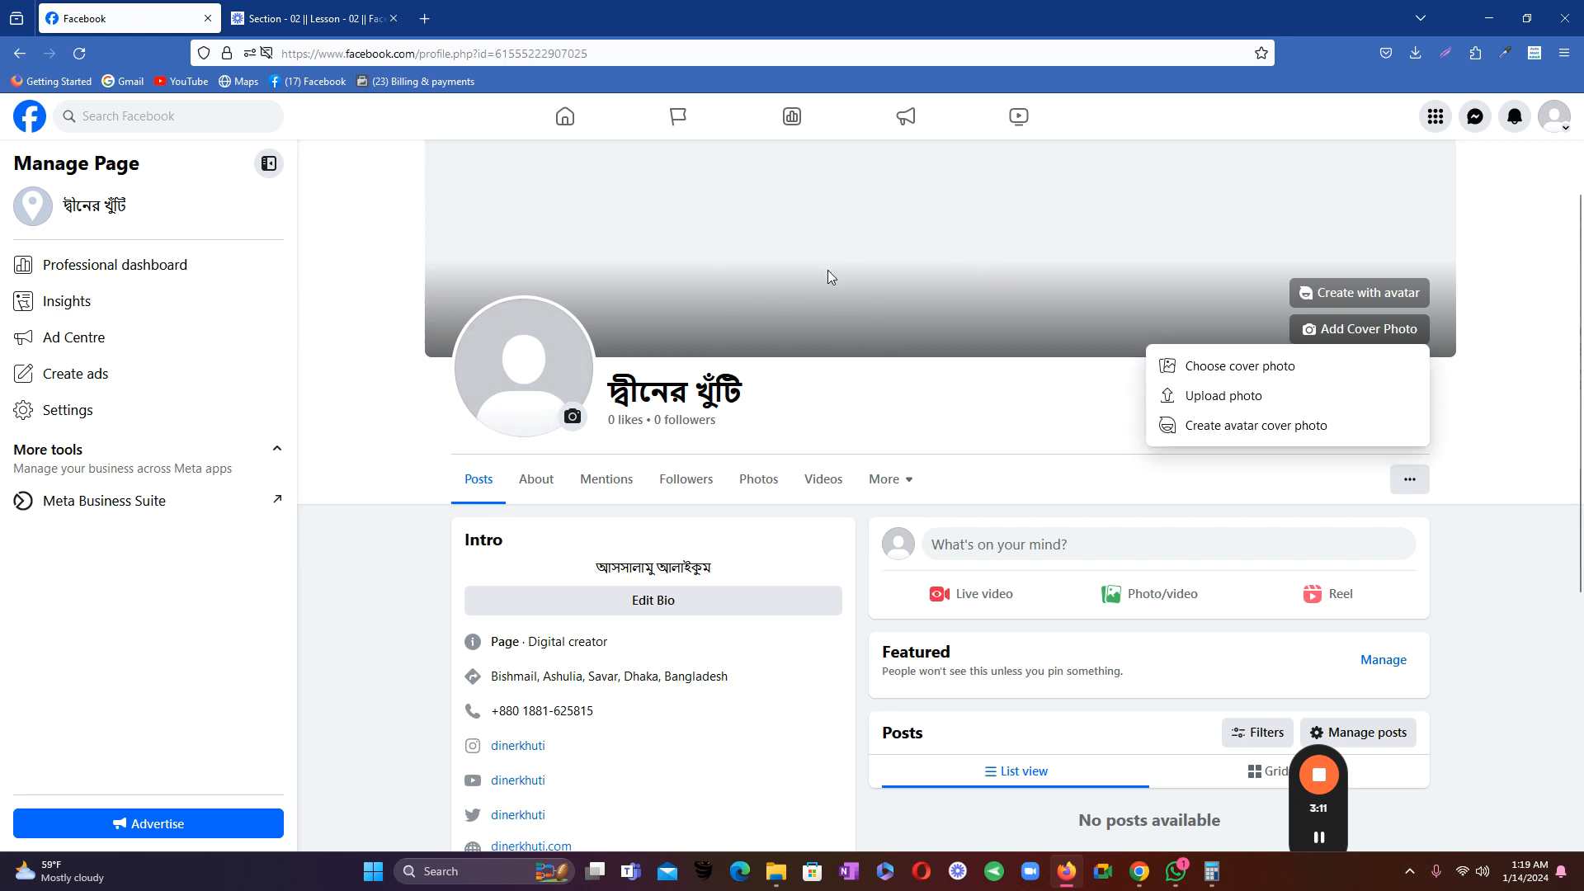
{"action": "scroll", "coordinate": [852, 388], "scroll_direction": "down", "scroll_amount": 5}
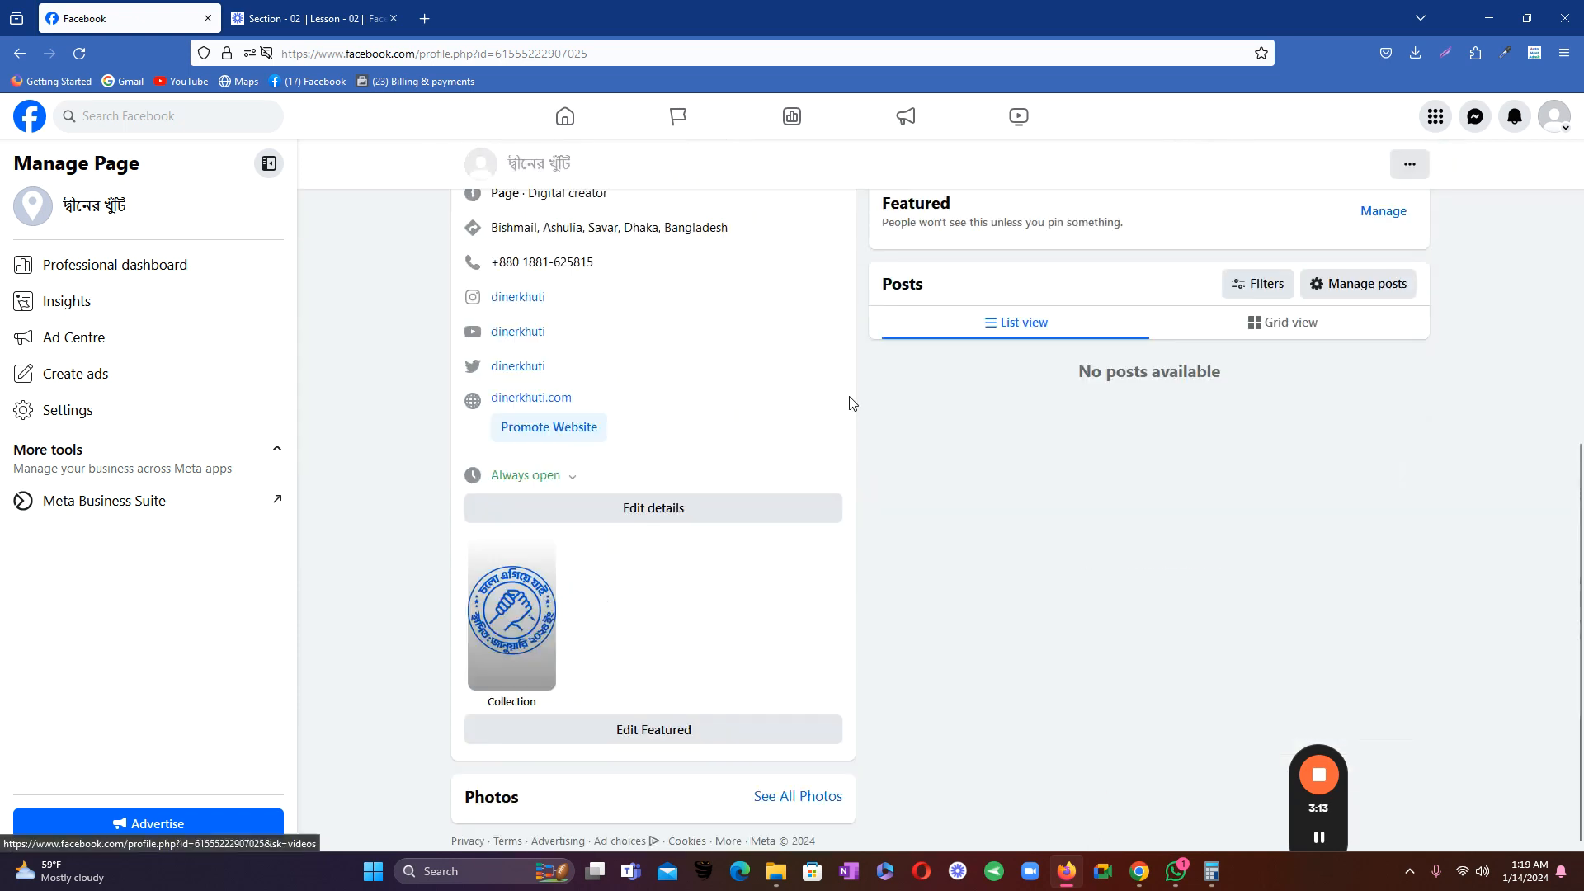
{"action": "scroll", "coordinate": [822, 354], "scroll_direction": "up", "scroll_amount": 3}
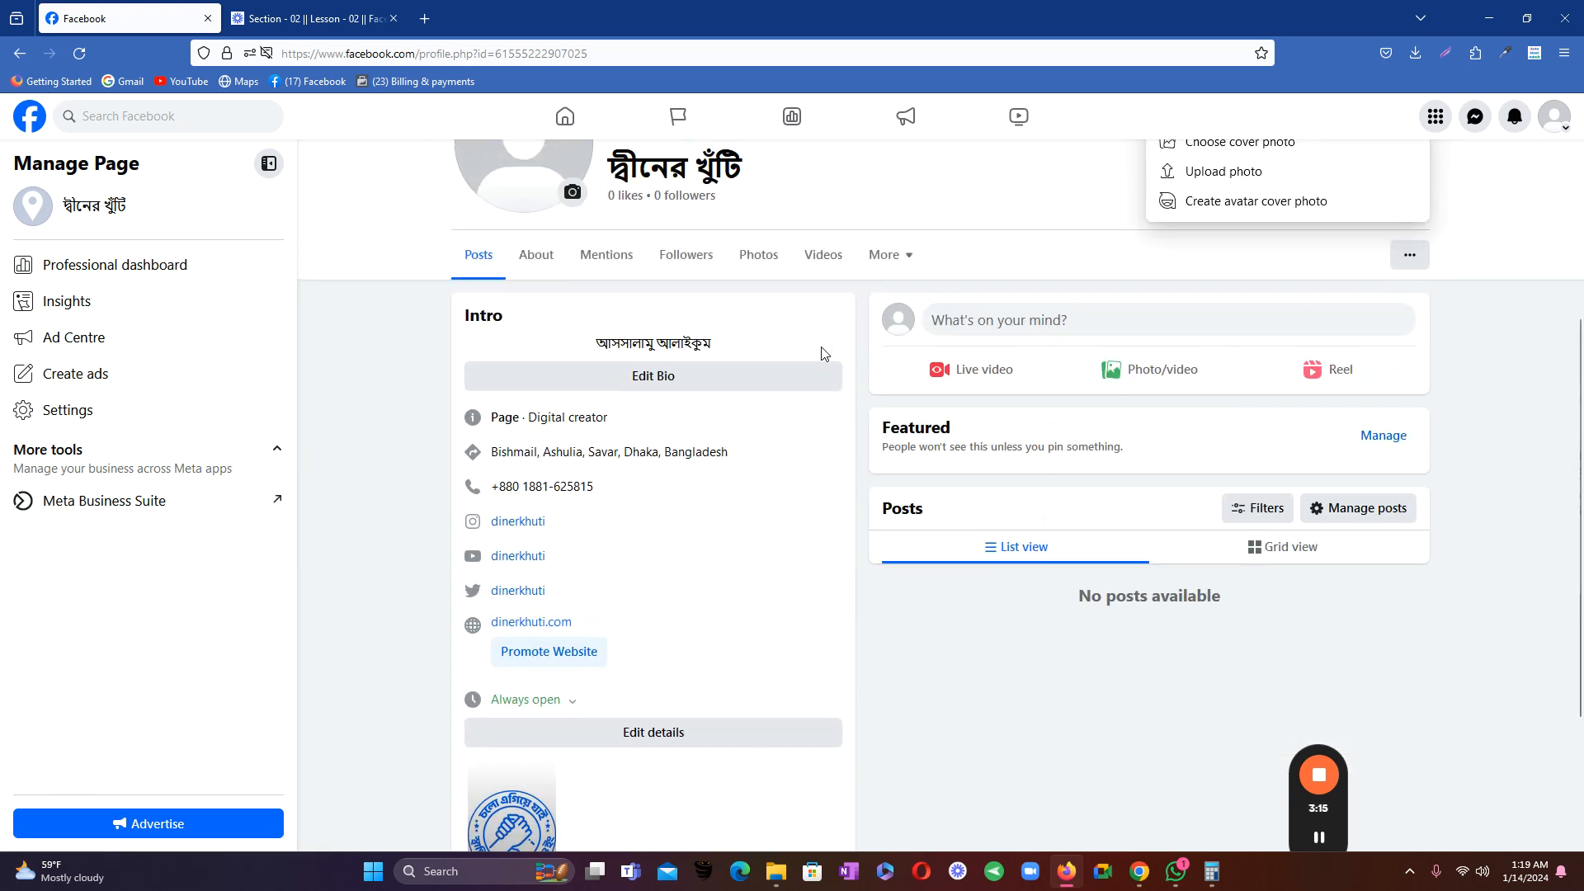
{"action": "scroll", "coordinate": [833, 348], "scroll_direction": "up", "scroll_amount": 3}
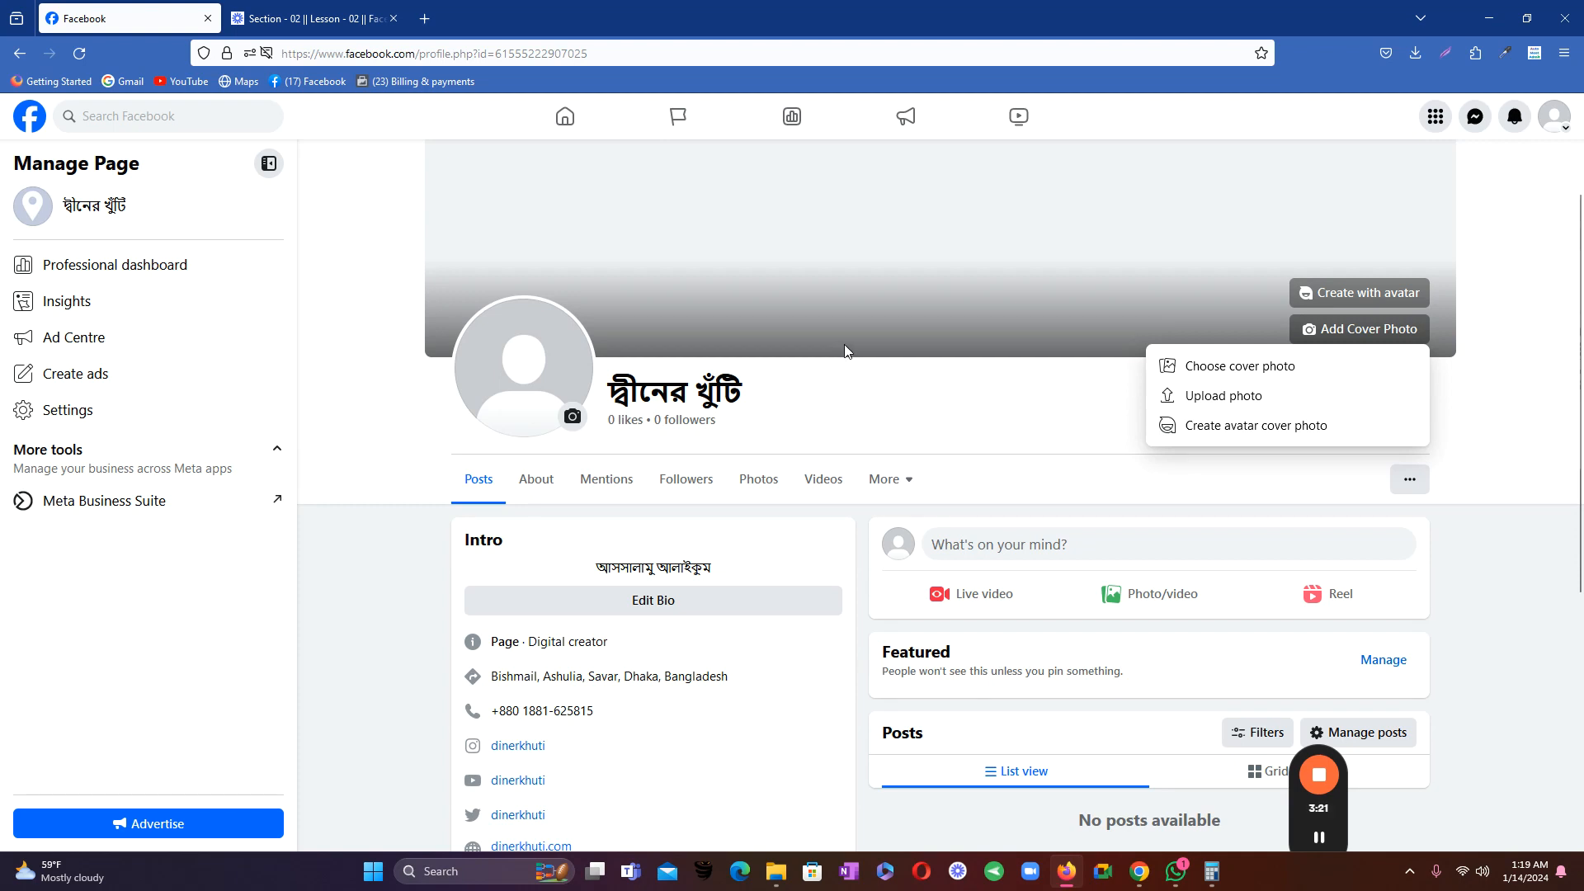
{"action": "left_click", "coordinate": [858, 402]}
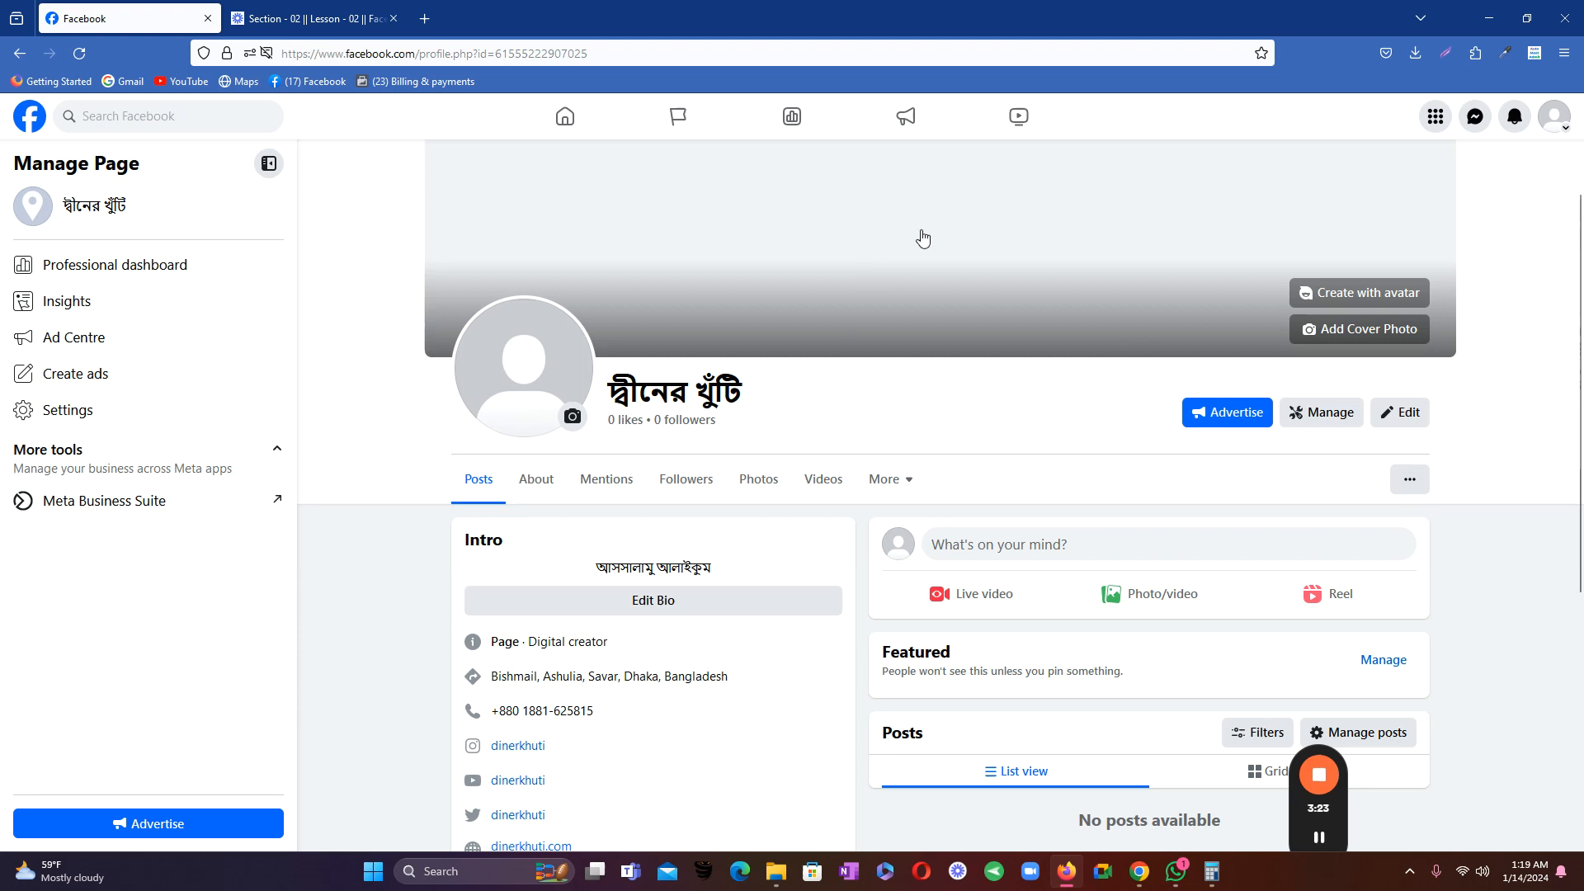
- Highlight the page name, and open New Pages experience in the page settings to view who has access
{"action": "left_click", "coordinate": [912, 402]}
{"action": "left_click_drag", "start_coordinate": [616, 400], "coordinate": [825, 406]}
{"action": "left_click", "coordinate": [950, 398]}
{"action": "left_click", "coordinate": [67, 422]}
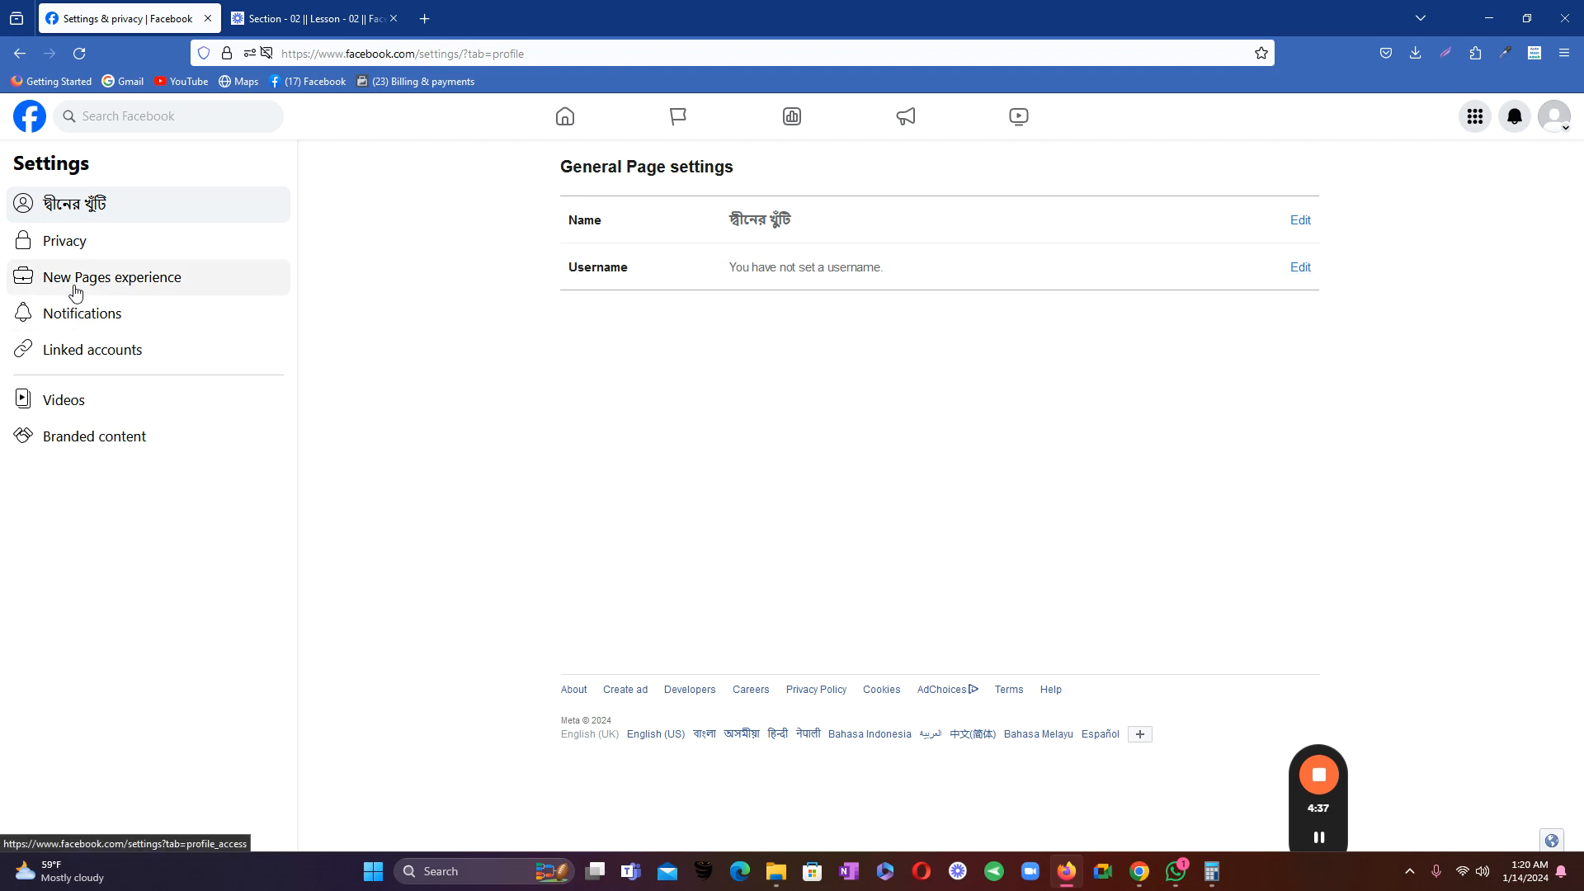
{"action": "left_click", "coordinate": [124, 283]}
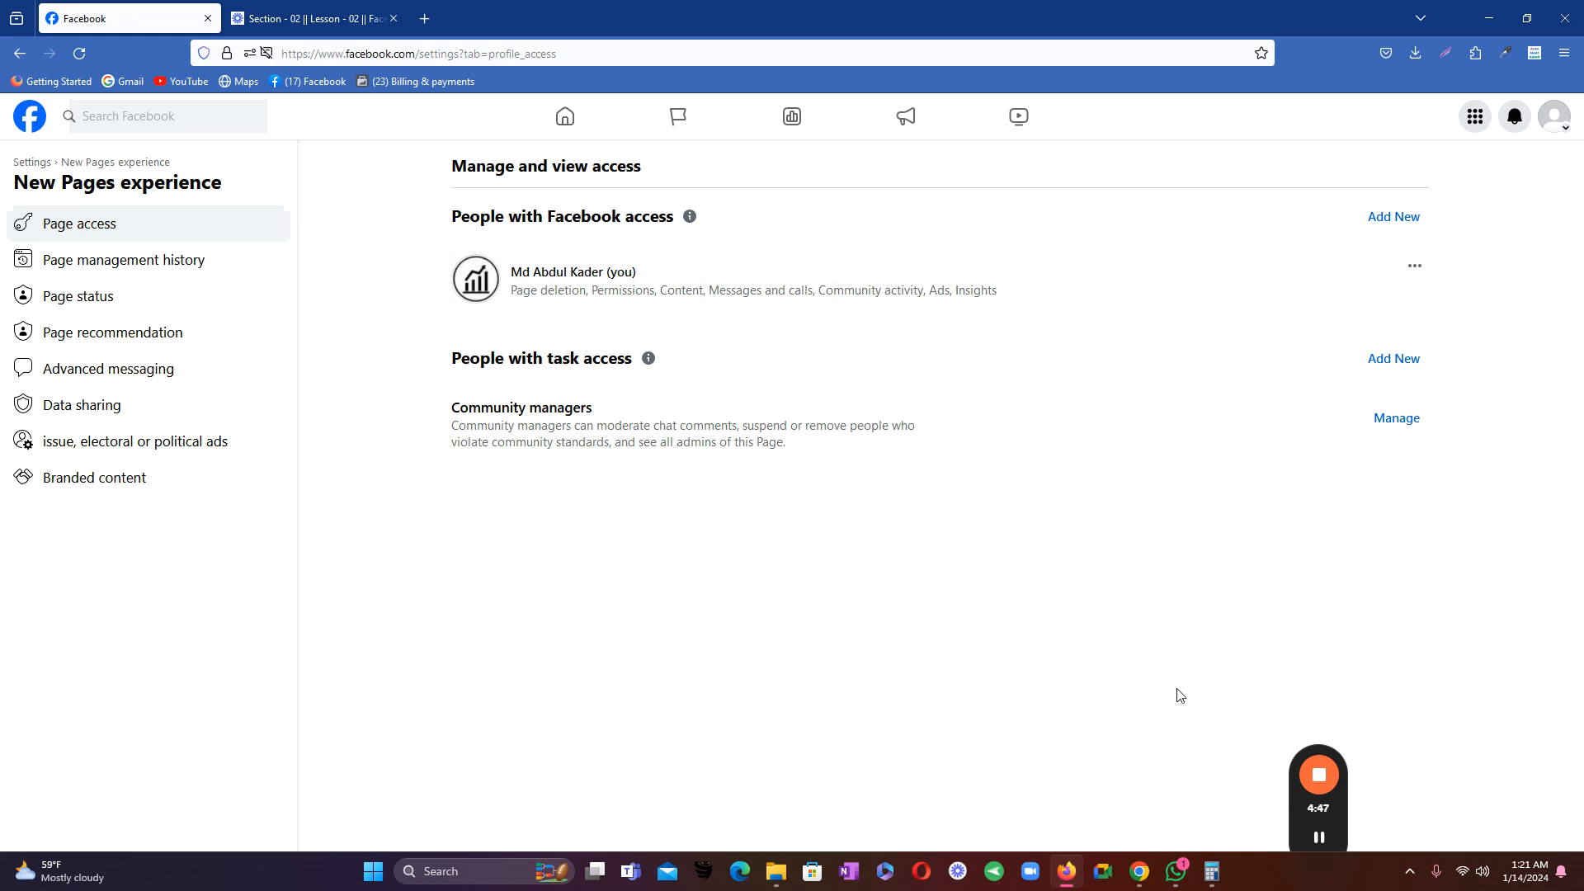
- Switch to Chrome and load Facebook in a new browser tab
{"action": "left_click", "coordinate": [1140, 873]}
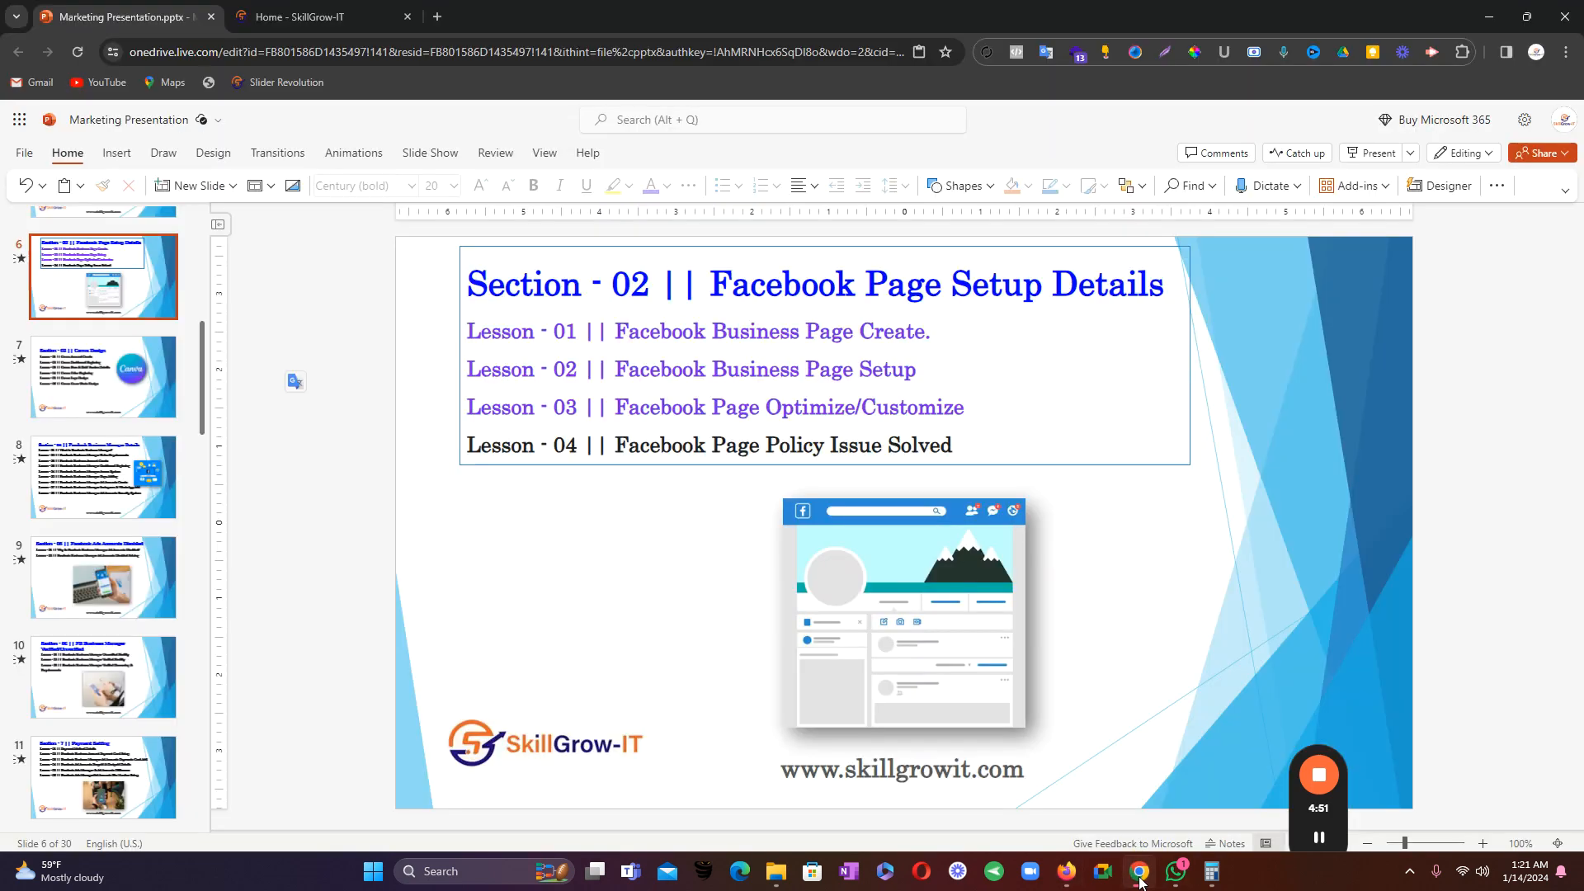
{"action": "left_click", "coordinate": [437, 13]}
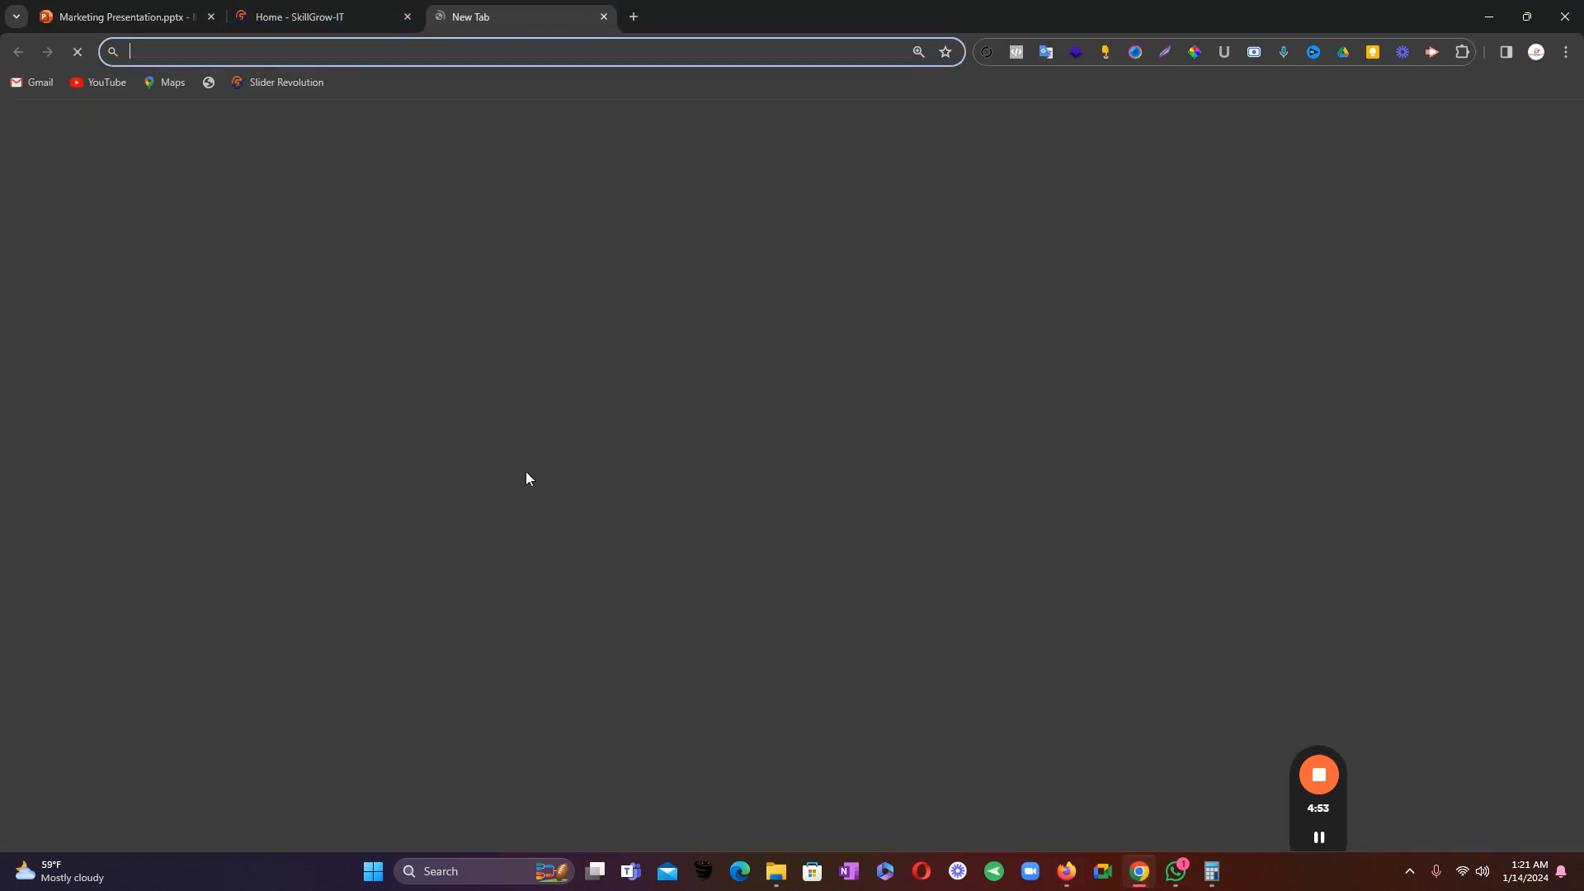
{"action": "left_click", "coordinate": [734, 403]}
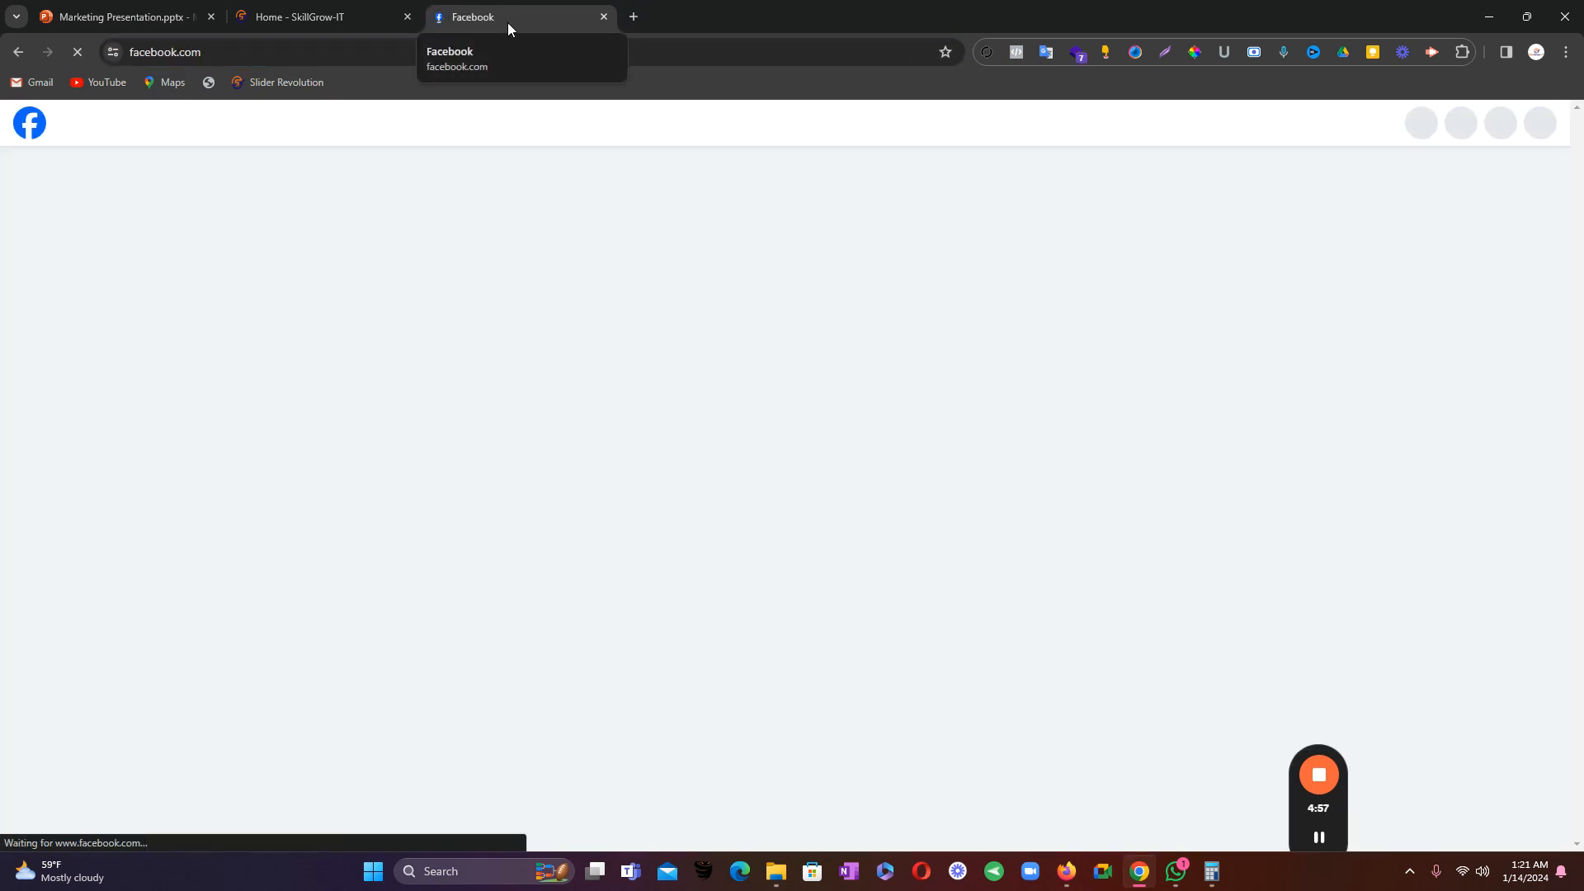
- Copy the facebook.com address and open the account's personal profile from the Facebook home feed
{"action": "left_click", "coordinate": [156, 60]}
{"action": "right_click", "coordinate": [157, 58]}
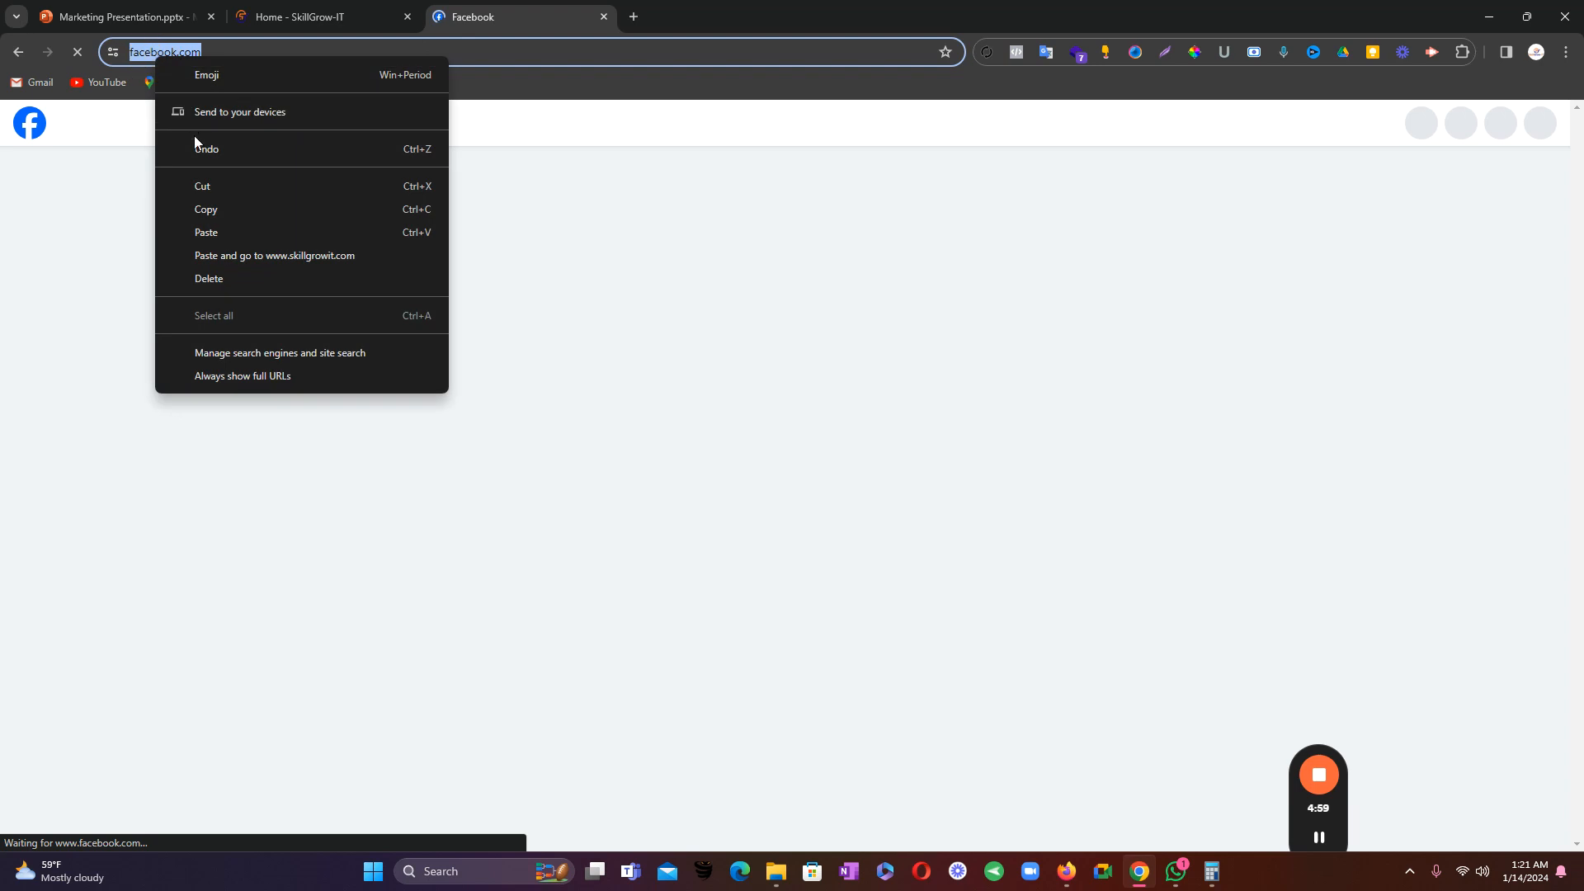
{"action": "left_click", "coordinate": [206, 210]}
{"action": "left_click", "coordinate": [141, 192]}
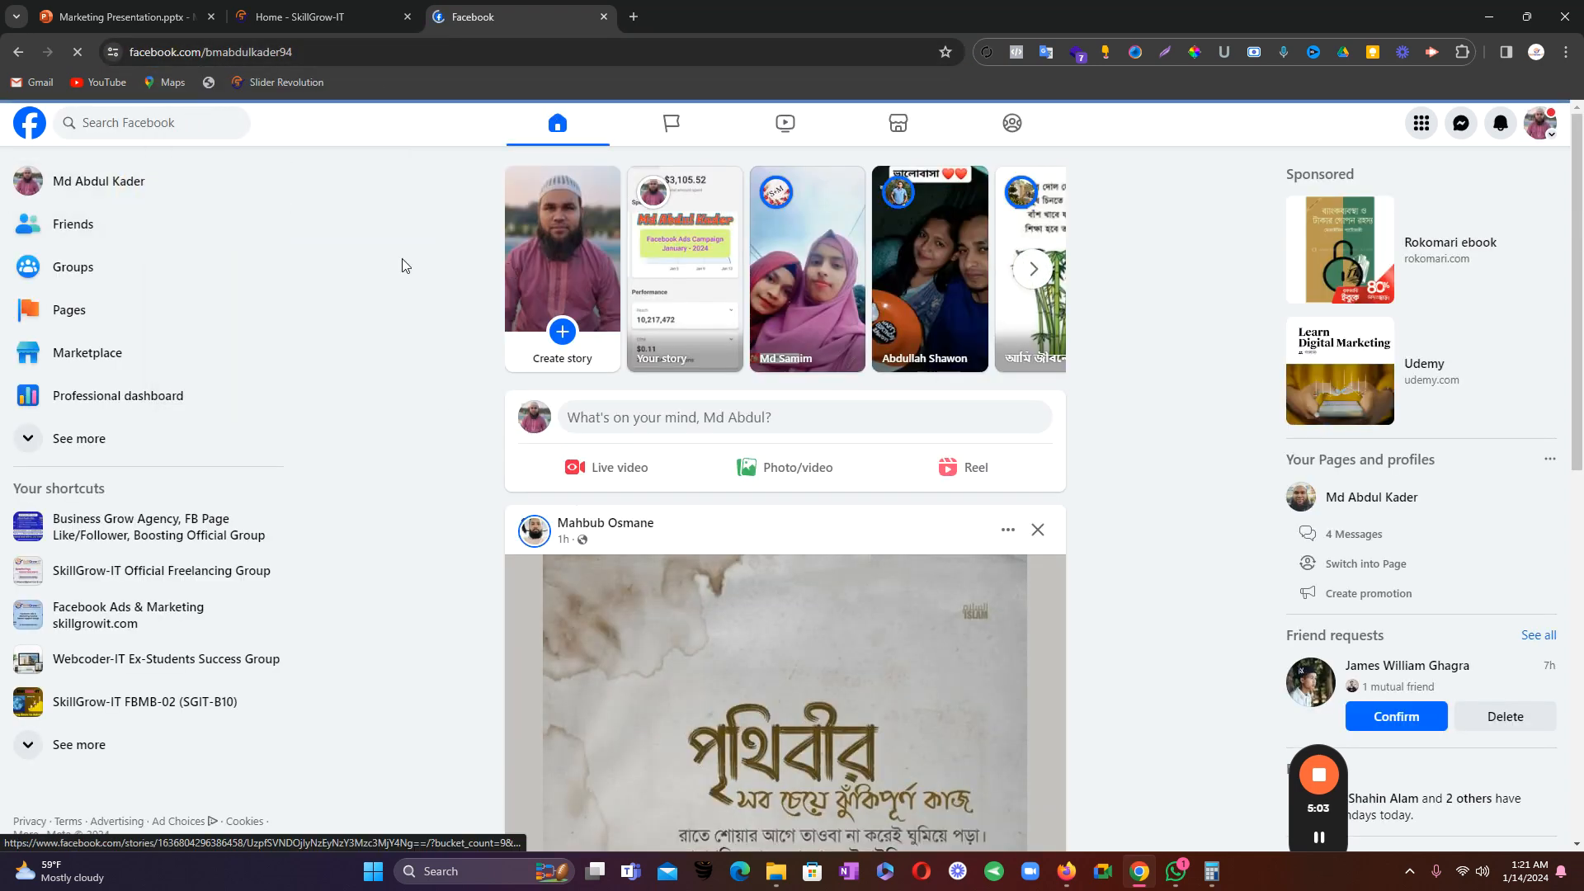
{"action": "left_click", "coordinate": [99, 189]}
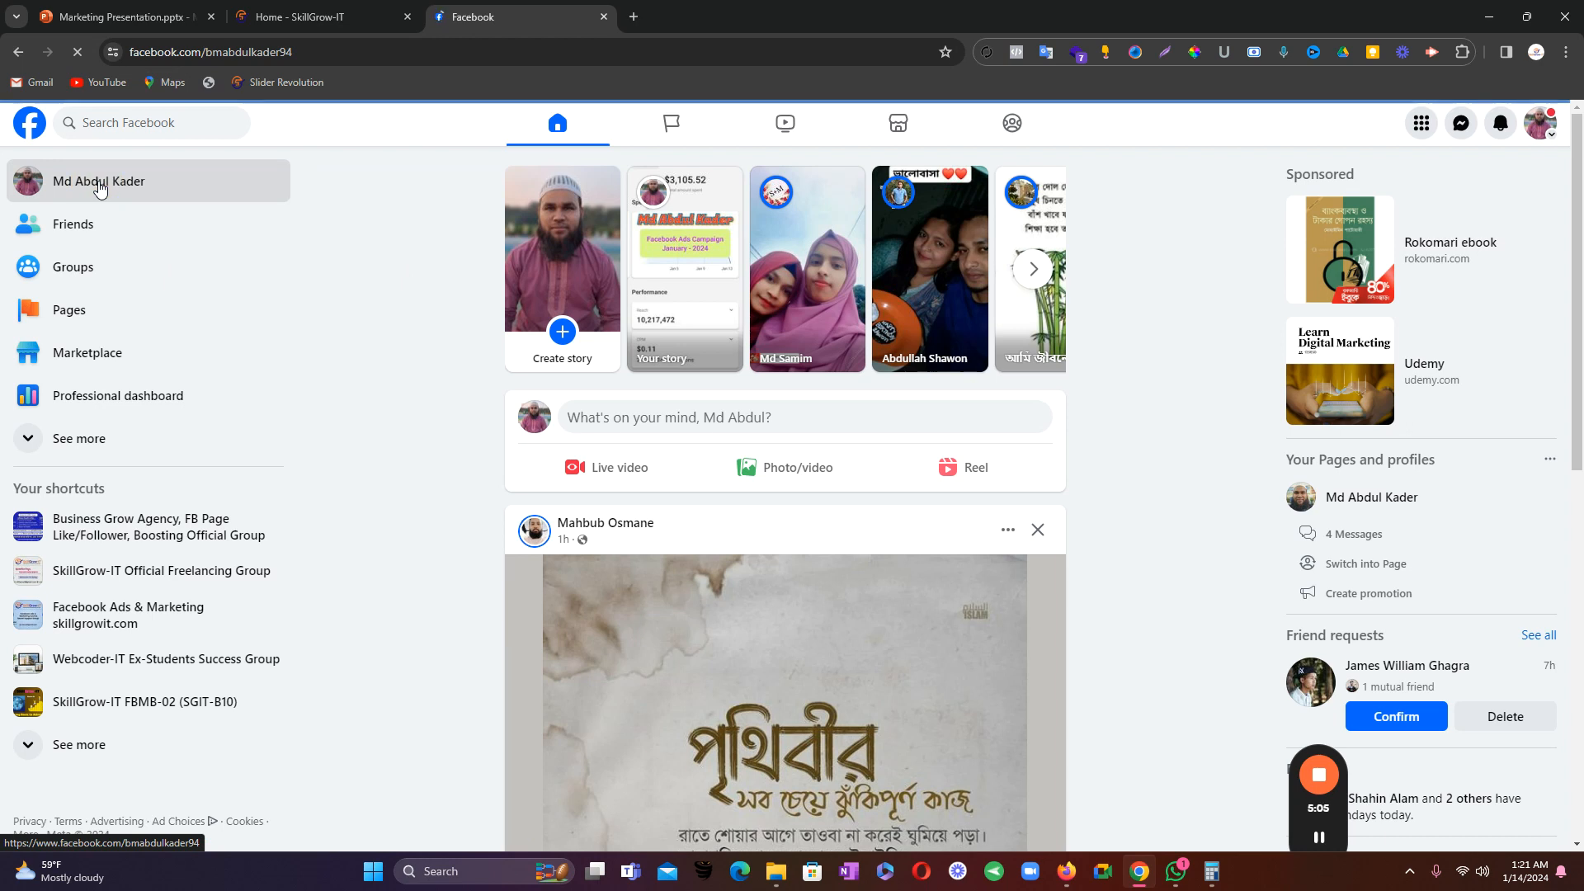
- Copy the personal profile's web address, and look over the profile's intro and pinned post
{"action": "scroll", "coordinate": [612, 252], "scroll_direction": "up", "scroll_amount": 4}
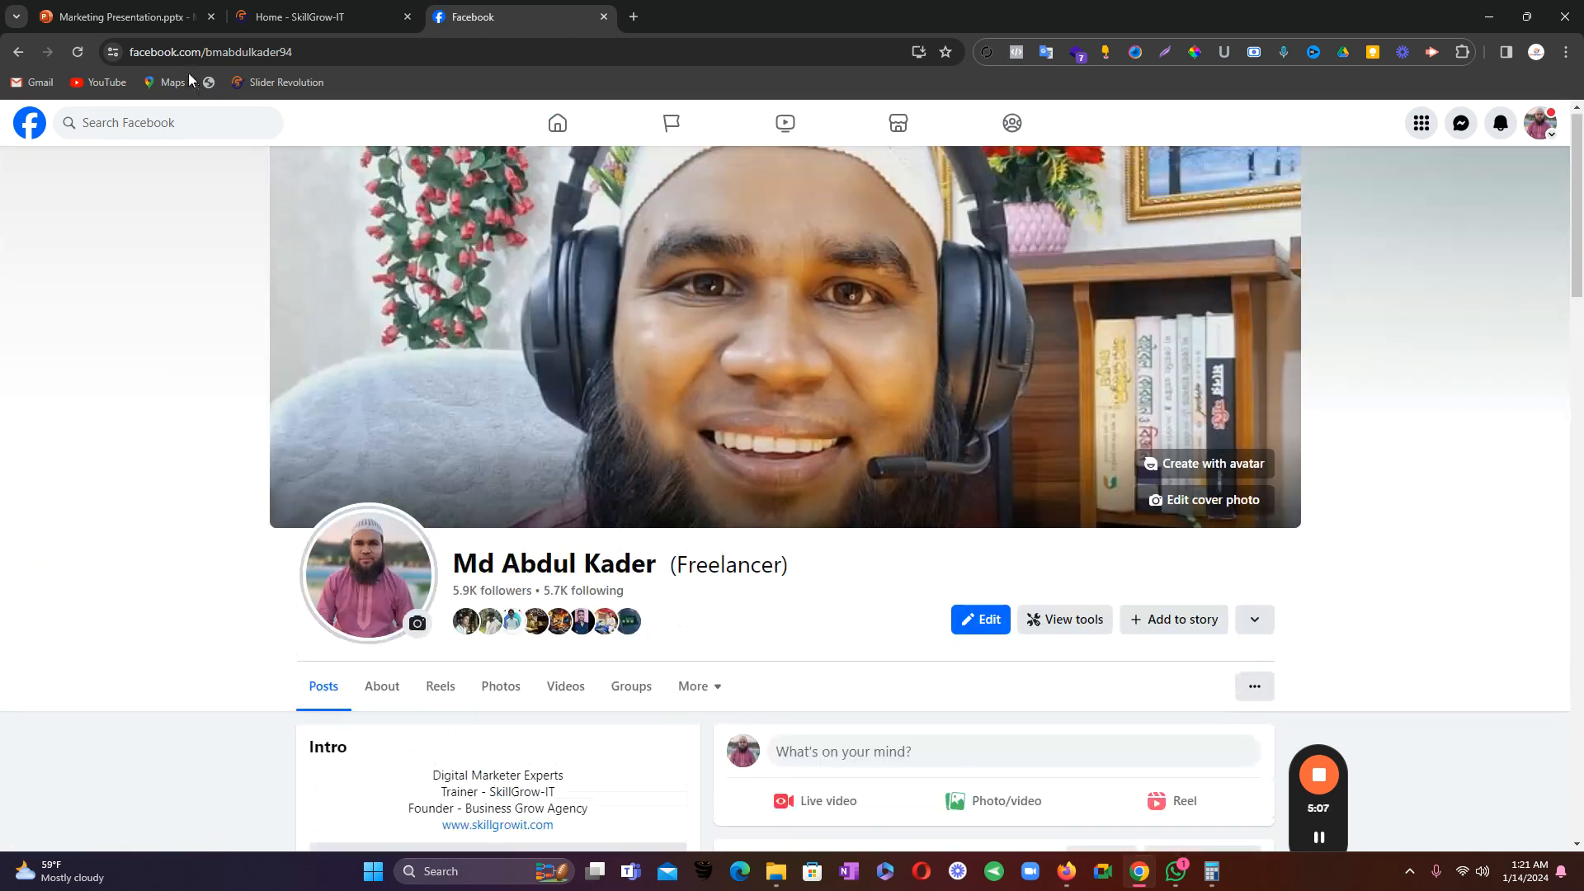
{"action": "left_click", "coordinate": [177, 52]}
{"action": "right_click", "coordinate": [188, 54]}
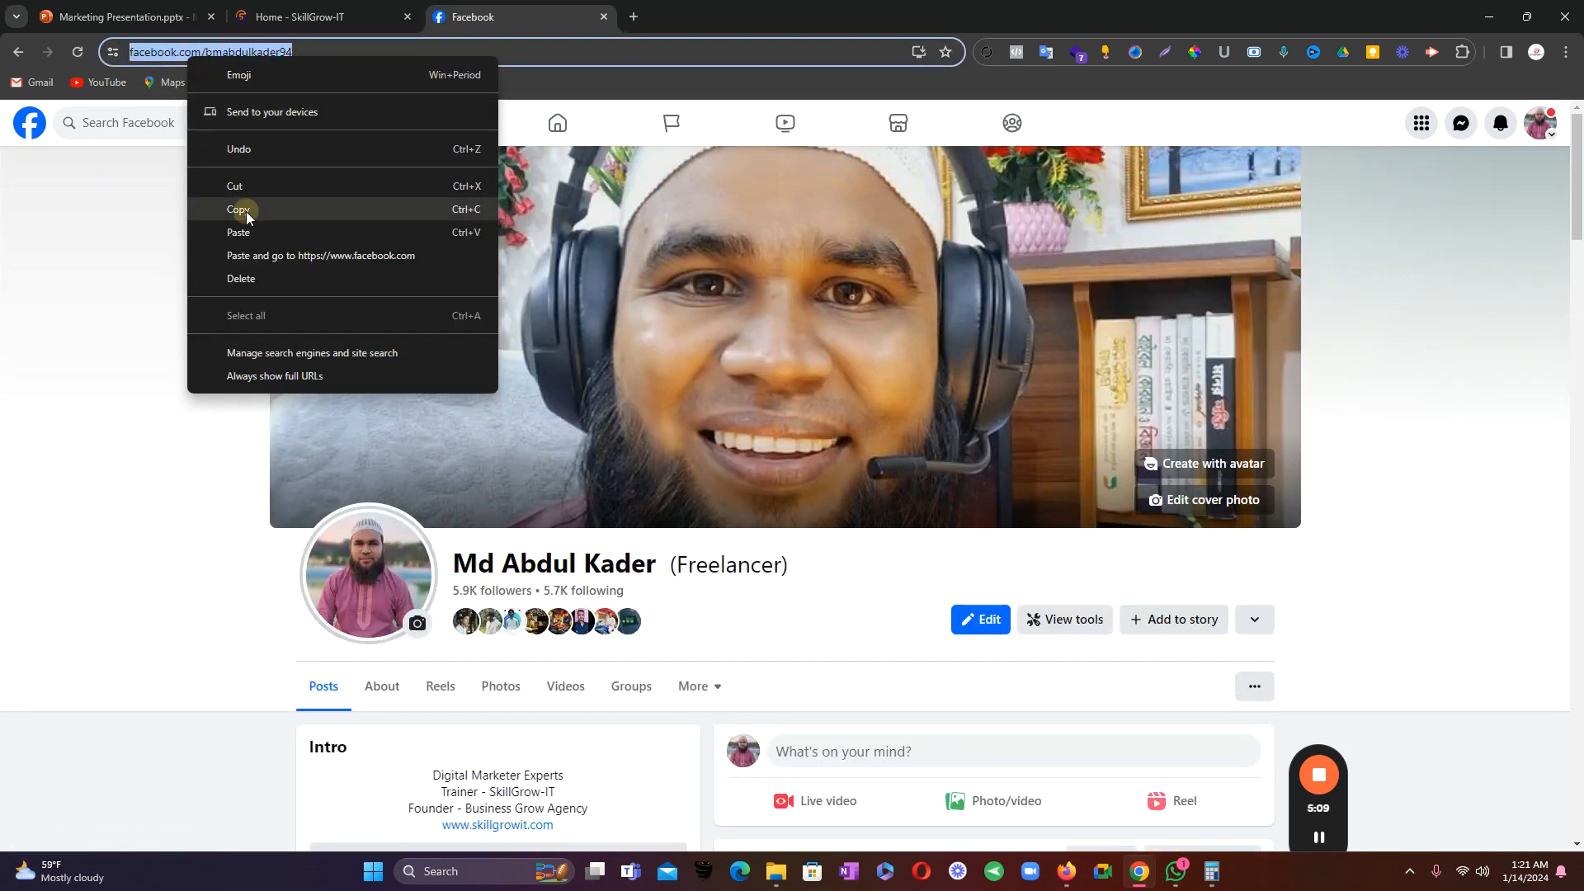
{"action": "left_click", "coordinate": [149, 209]}
{"action": "scroll", "coordinate": [870, 429], "scroll_direction": "down", "scroll_amount": 5}
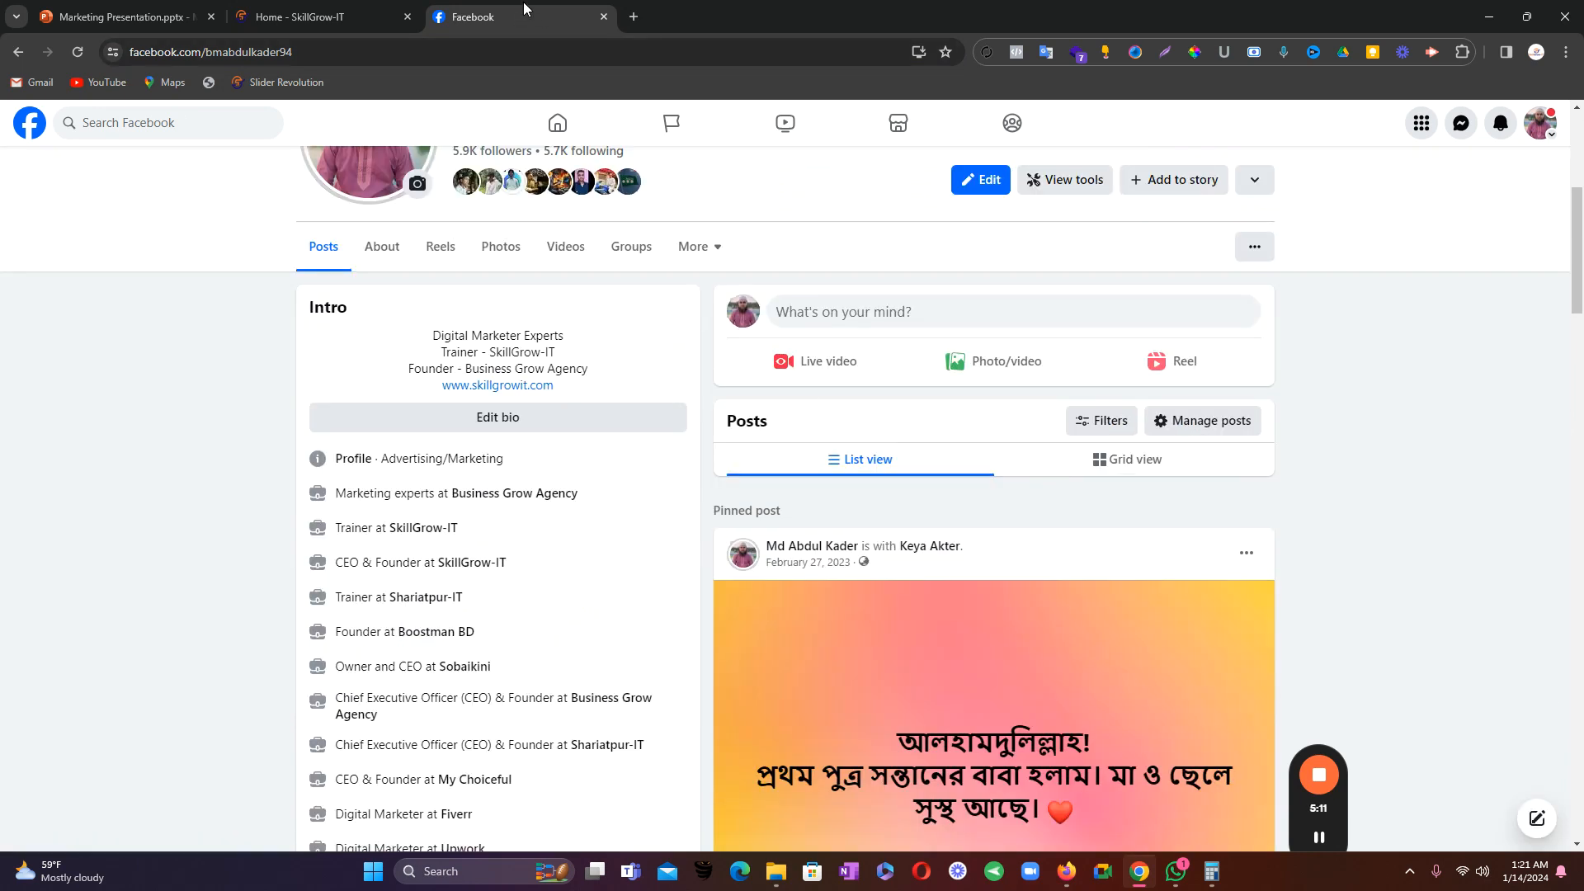
{"action": "scroll", "coordinate": [460, 213], "scroll_direction": "down", "scroll_amount": 3}
{"action": "scroll", "coordinate": [460, 213], "scroll_direction": "up", "scroll_amount": 5}
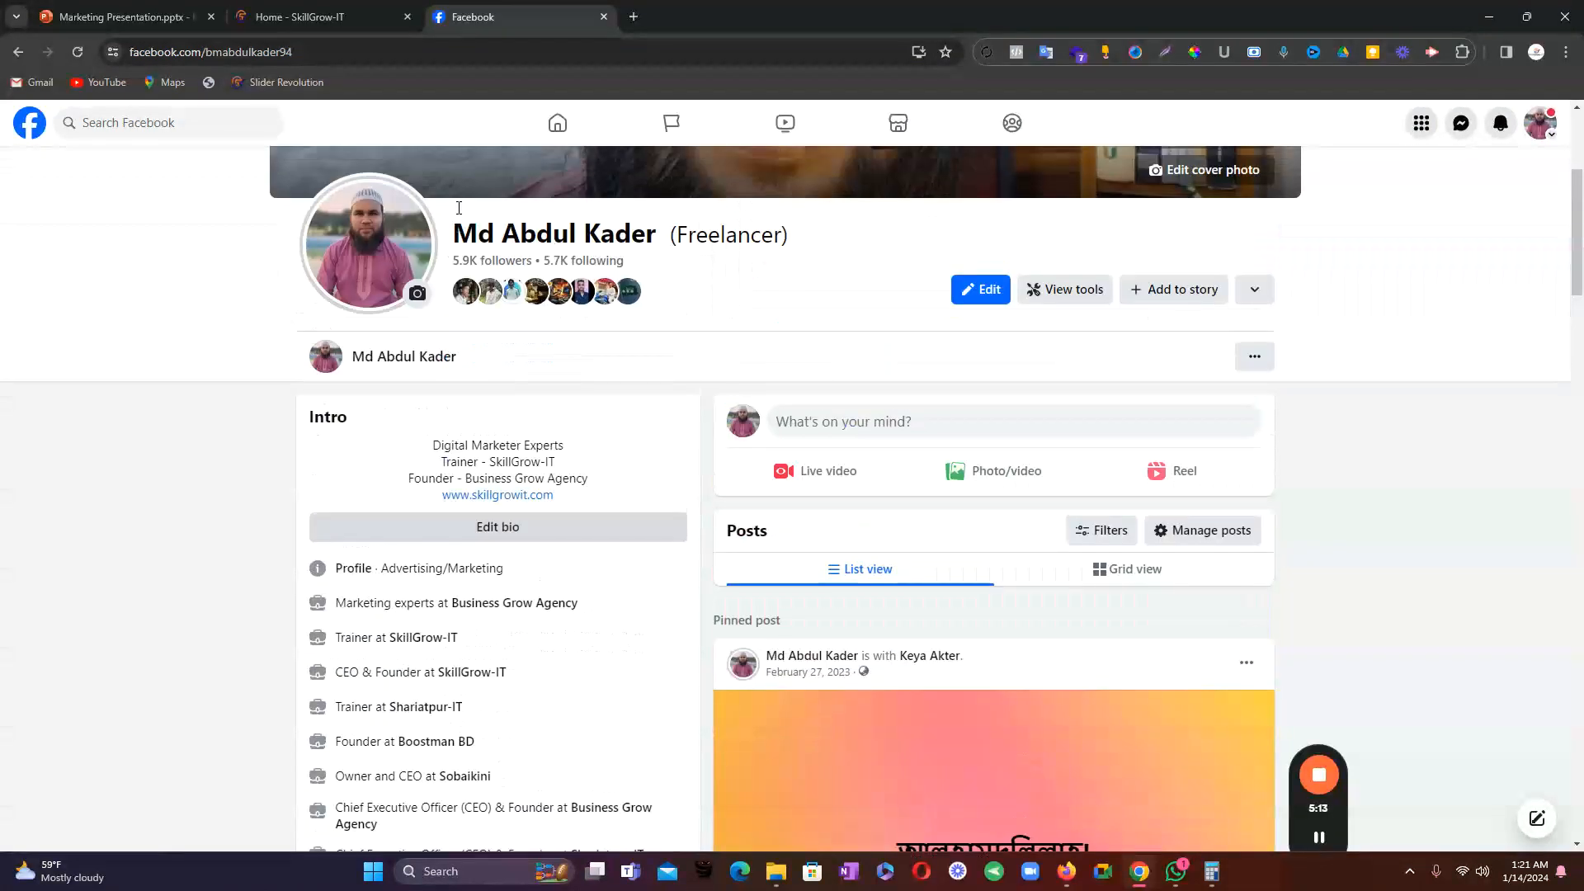
{"action": "scroll", "coordinate": [460, 212], "scroll_direction": "down", "scroll_amount": 2}
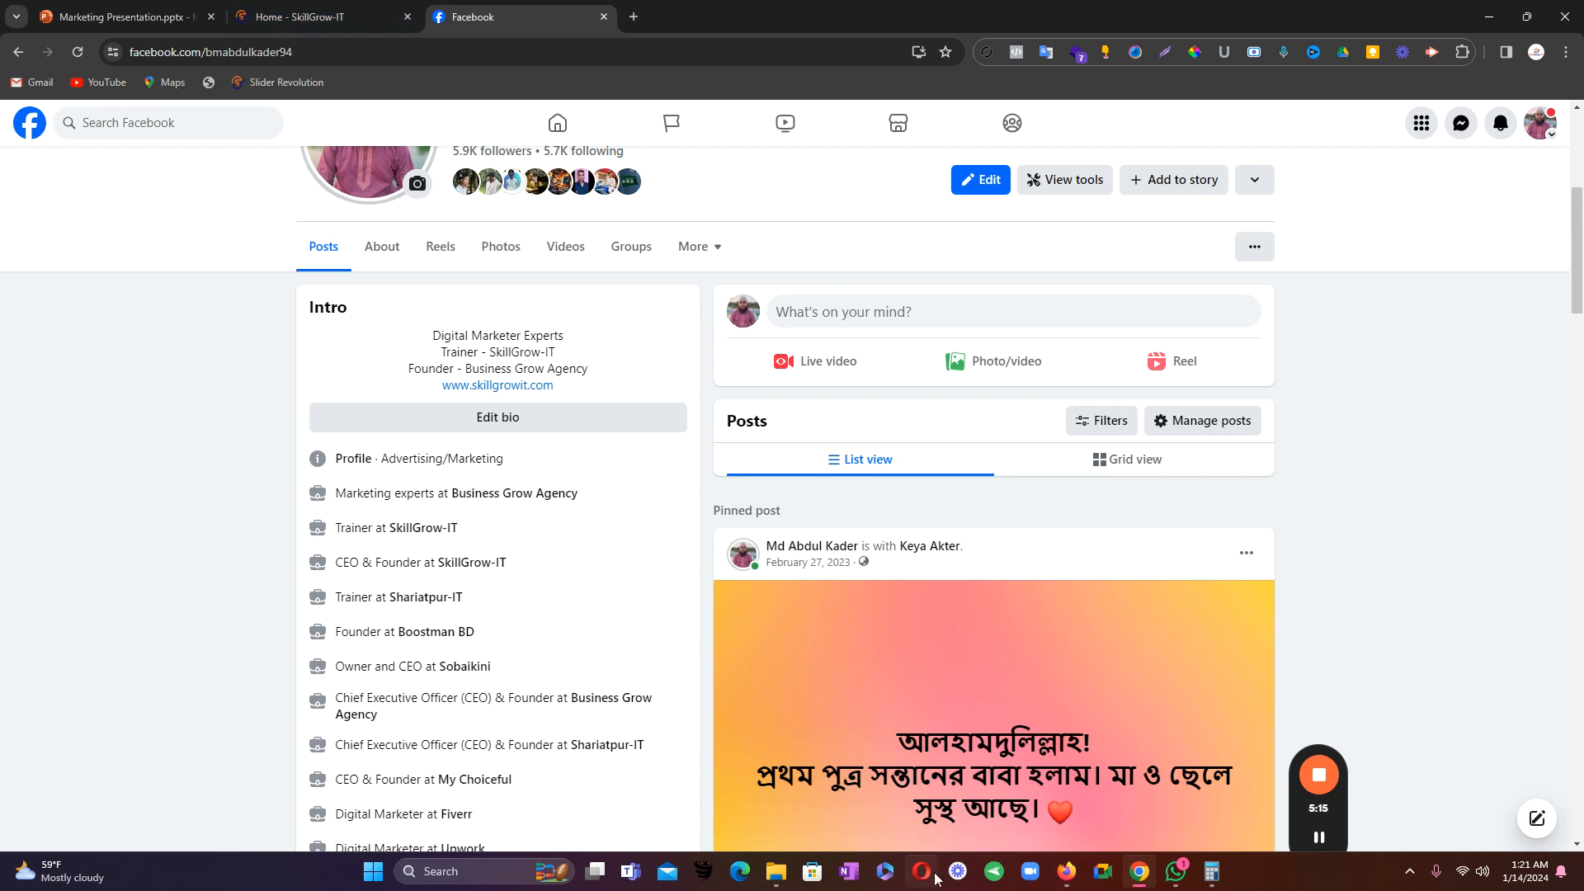
- Switch to Firefox, start adding someone with Facebook access to the page, find the person by the copied profile link, and select the matching profile
{"action": "left_click", "coordinate": [1067, 872]}
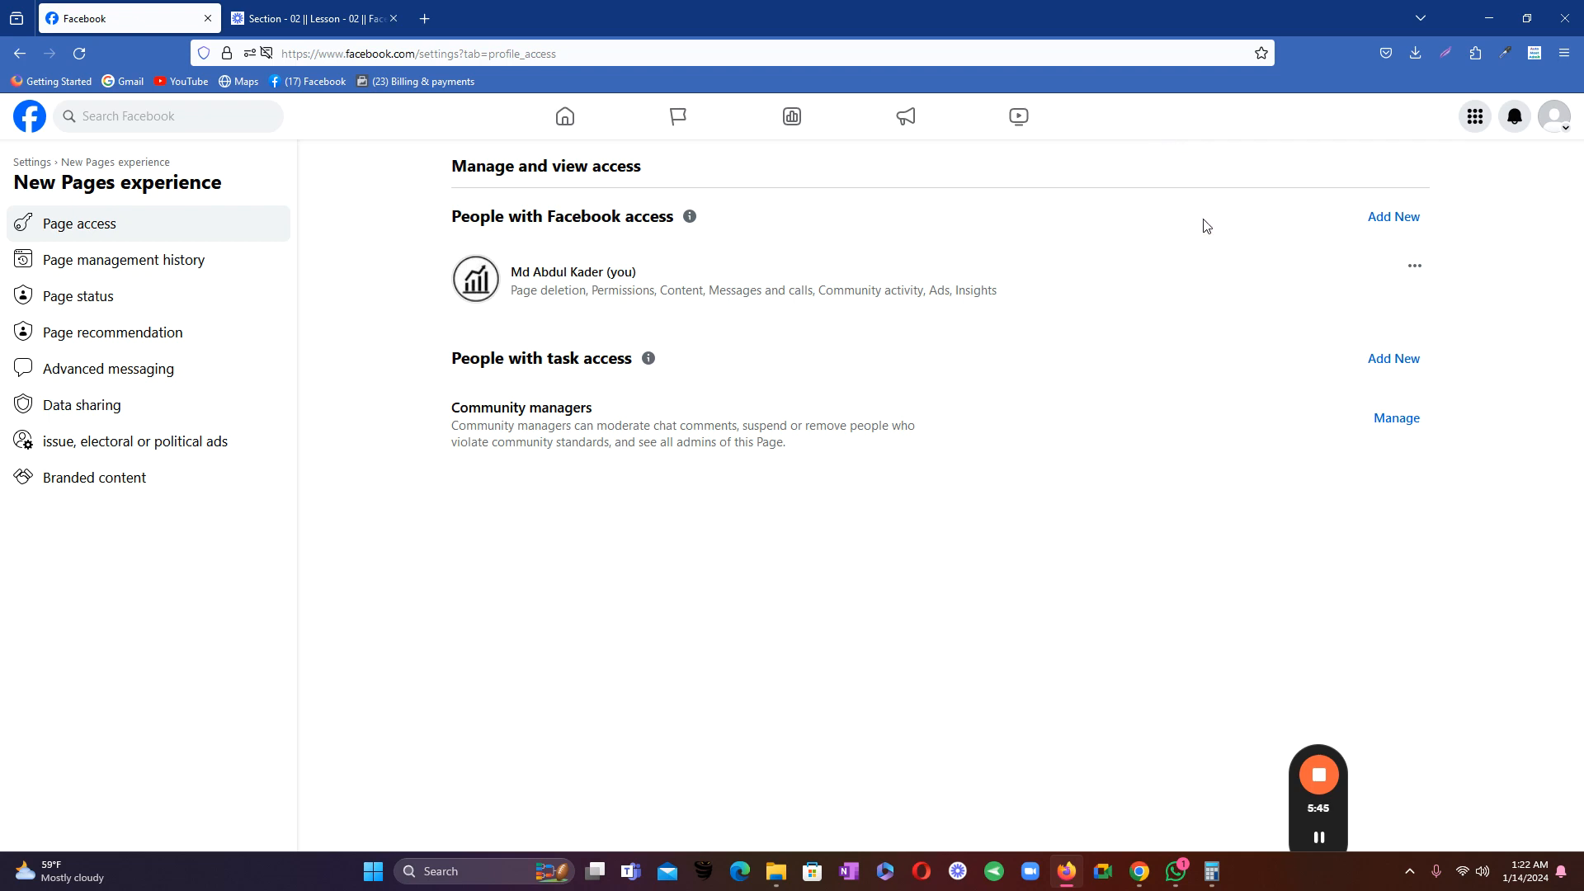
{"action": "left_click", "coordinate": [1397, 221]}
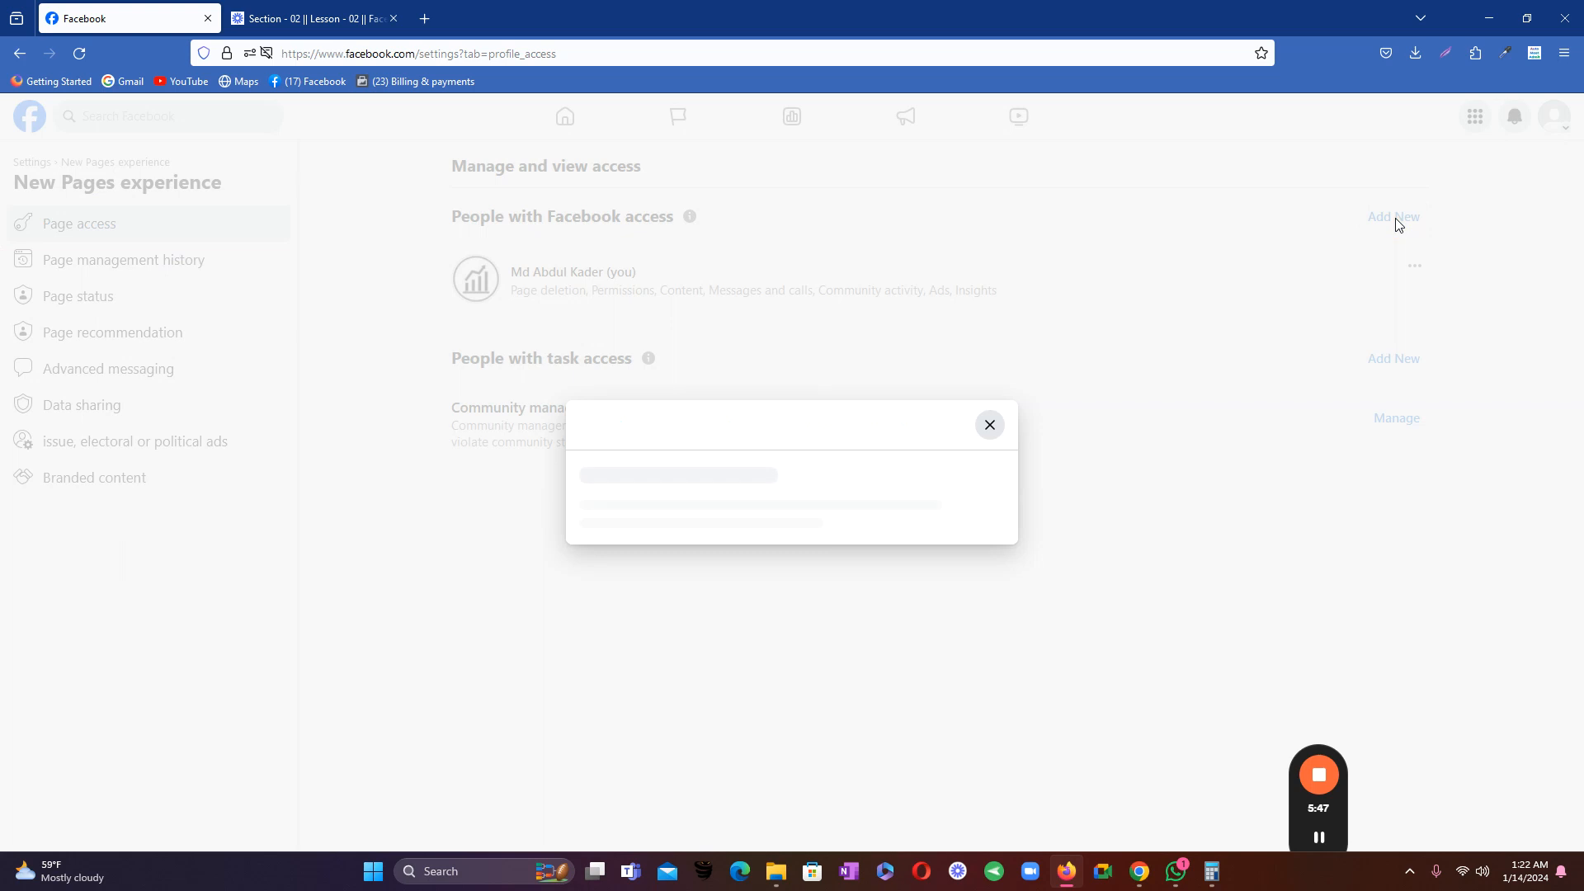
{"action": "left_click", "coordinate": [949, 618]}
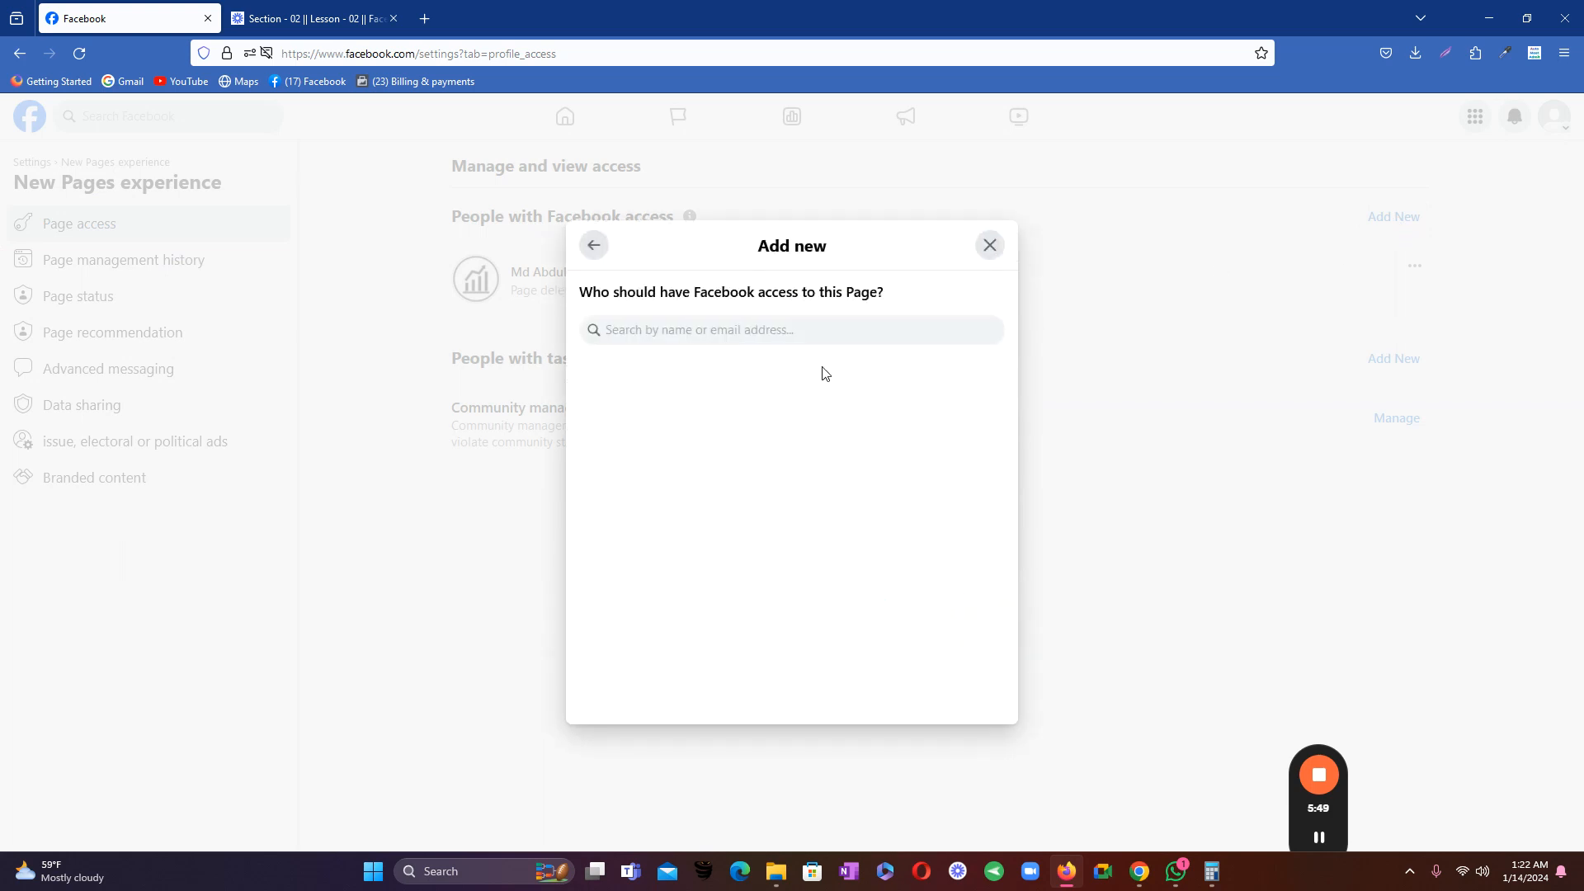
{"action": "left_click_drag", "start_coordinate": [581, 294], "coordinate": [893, 294]}
{"action": "left_click", "coordinate": [894, 295]}
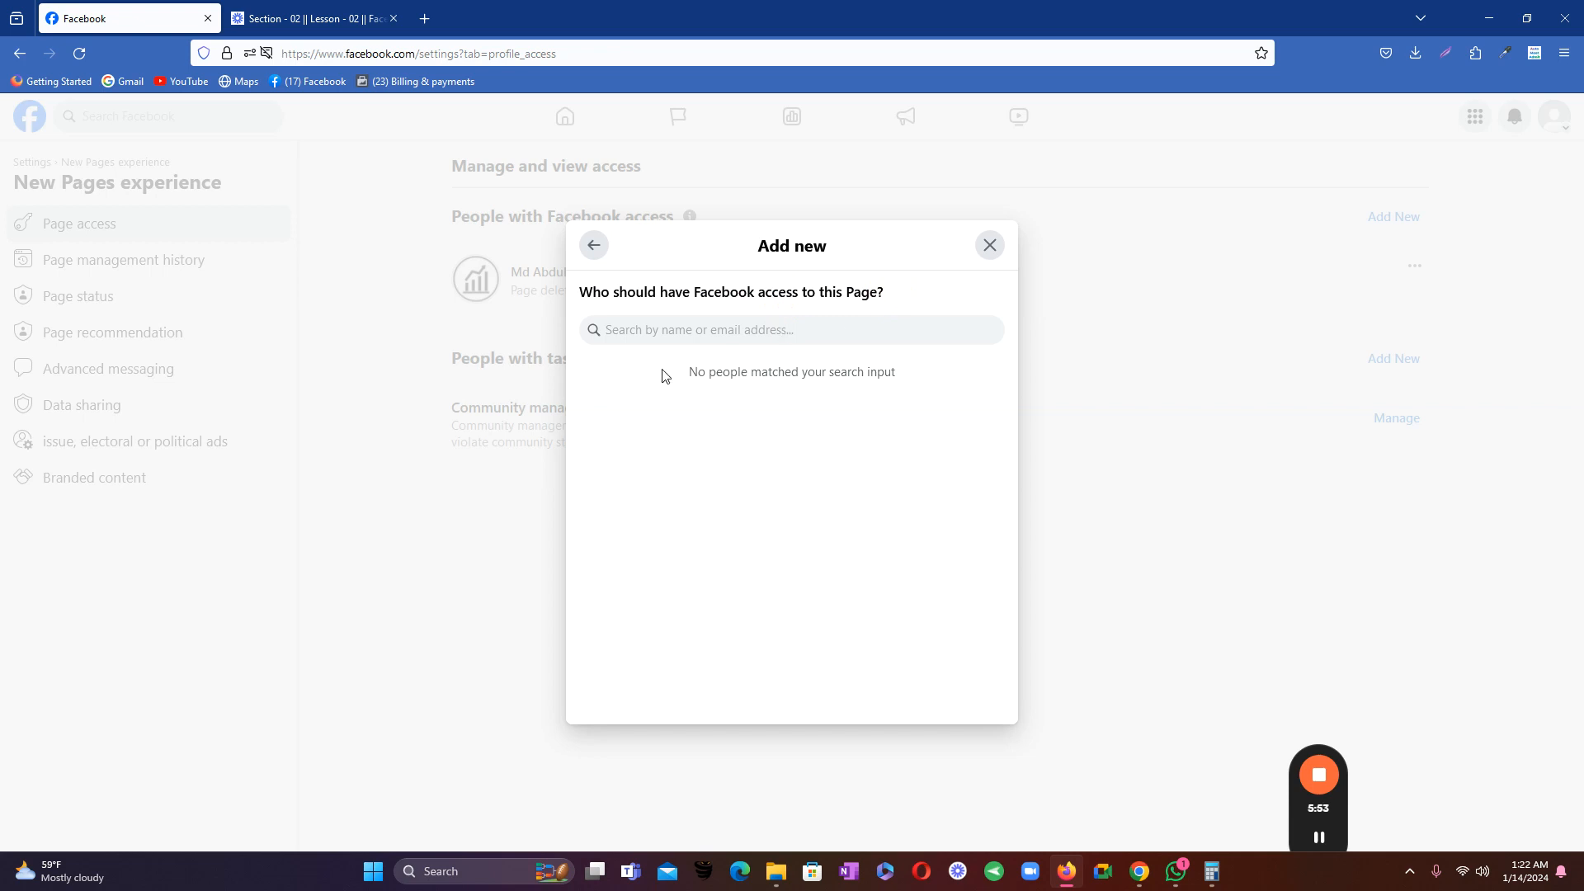
{"action": "right_click", "coordinate": [673, 331]}
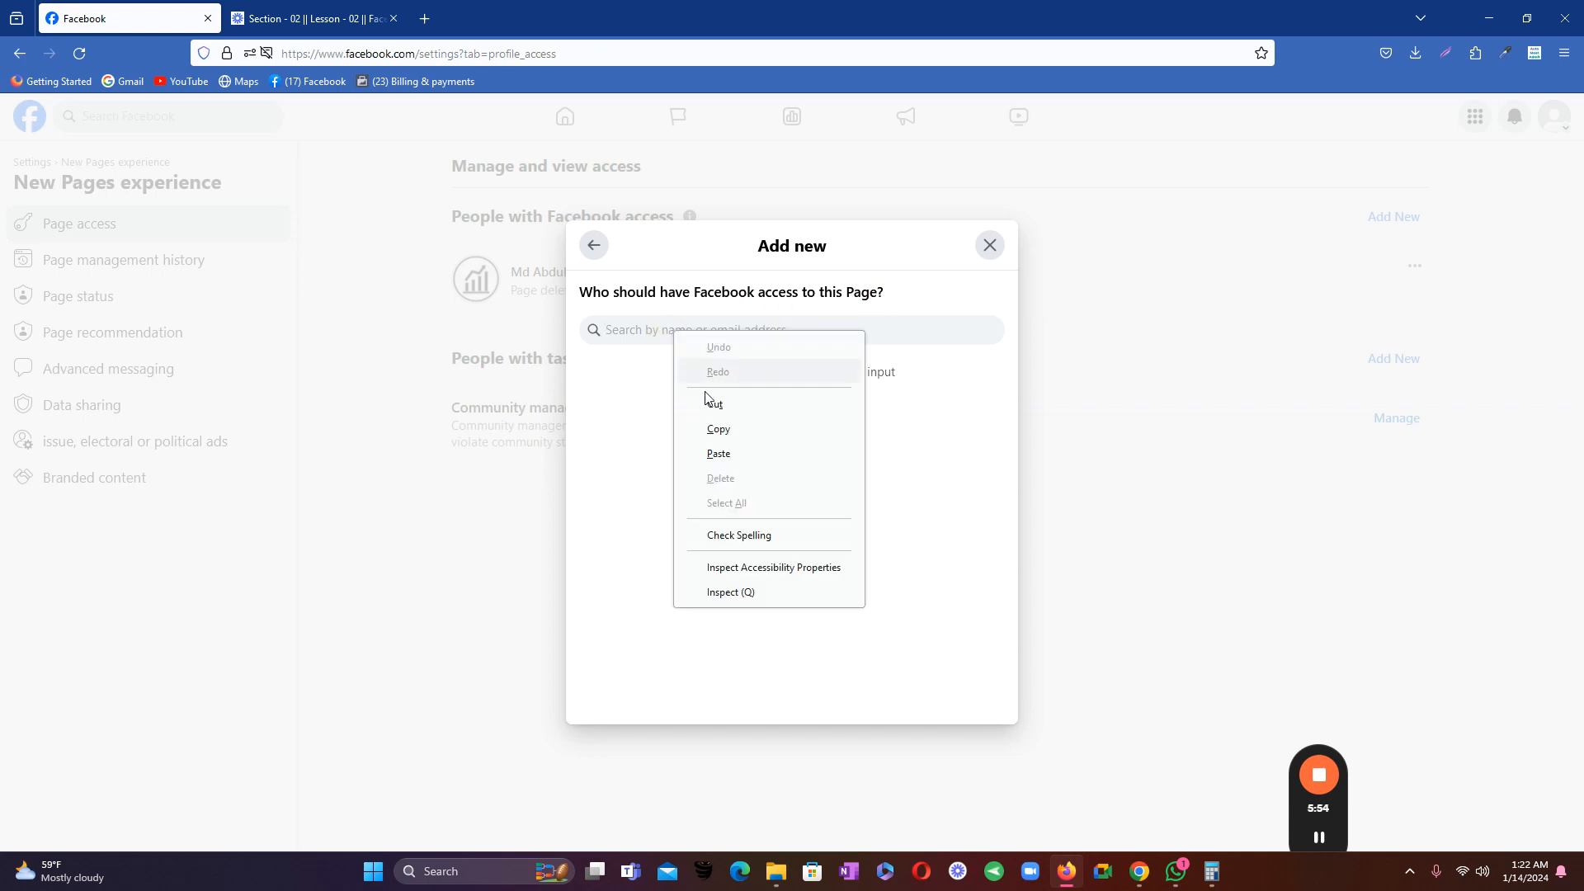
{"action": "left_click", "coordinate": [718, 453]}
{"action": "left_click", "coordinate": [697, 395]}
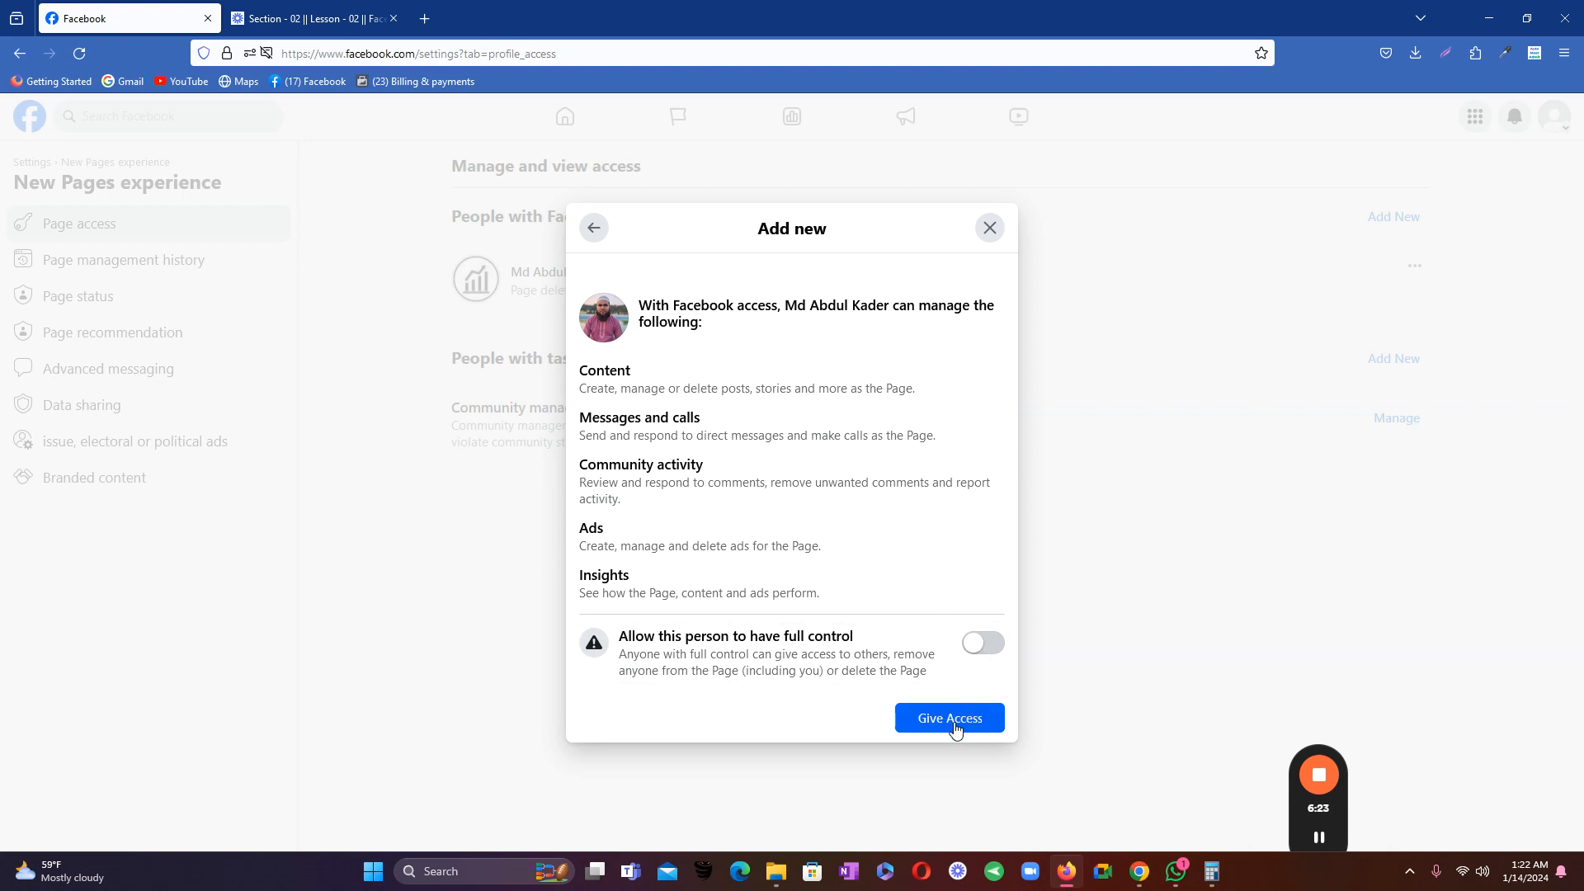
- Allow the person to have full control, give access, reveal the prefilled profile password, and submit it for confirmation
{"action": "left_click", "coordinate": [989, 644]}
{"action": "left_click", "coordinate": [970, 719]}
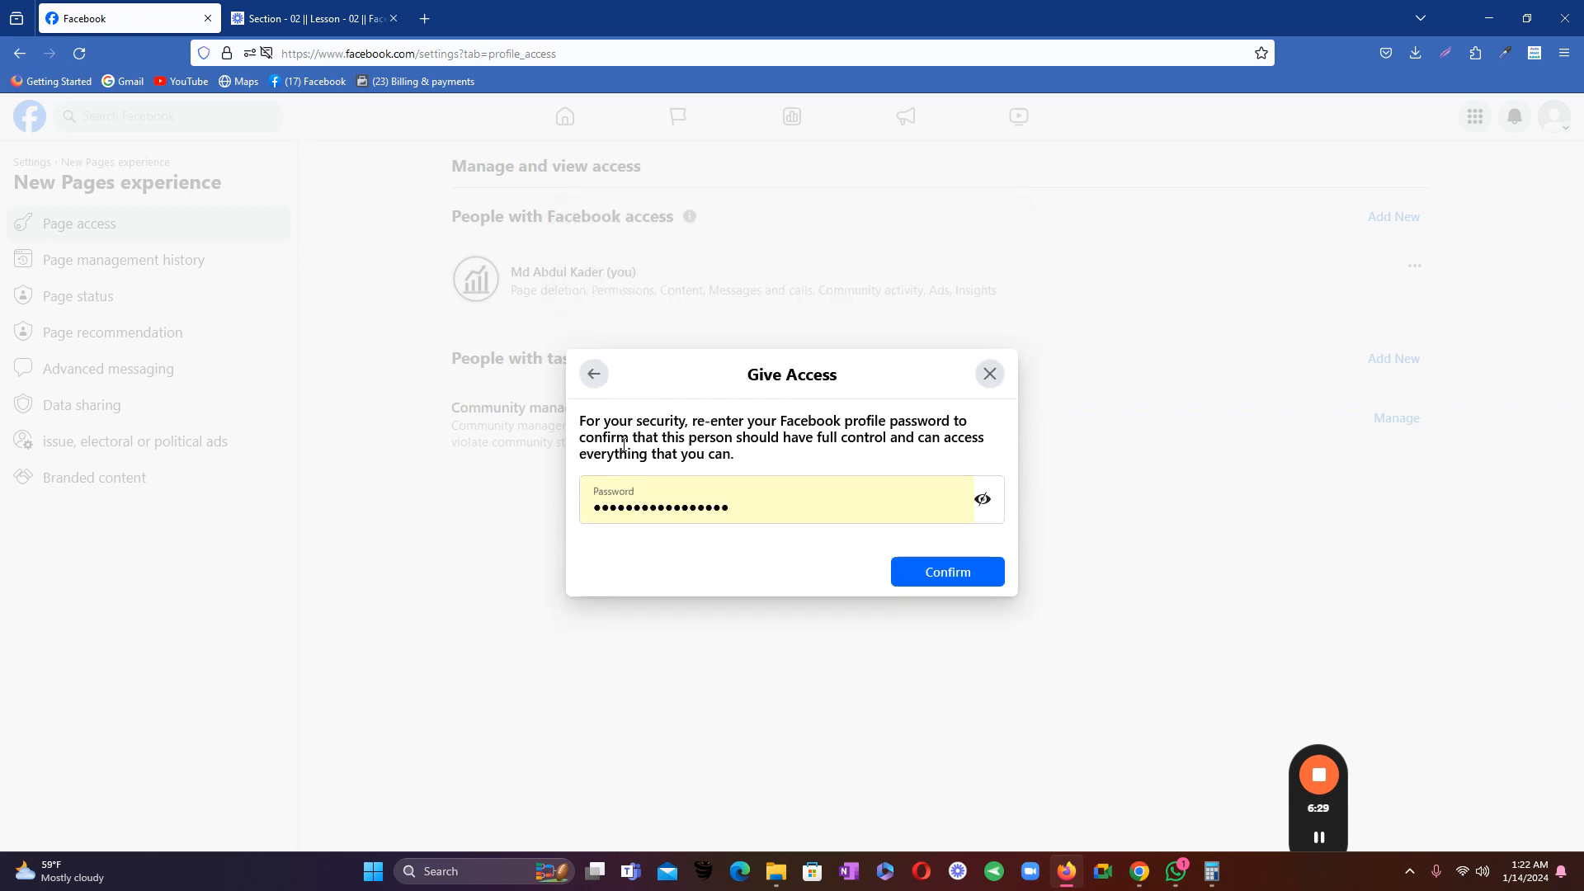
{"action": "left_click", "coordinate": [982, 499]}
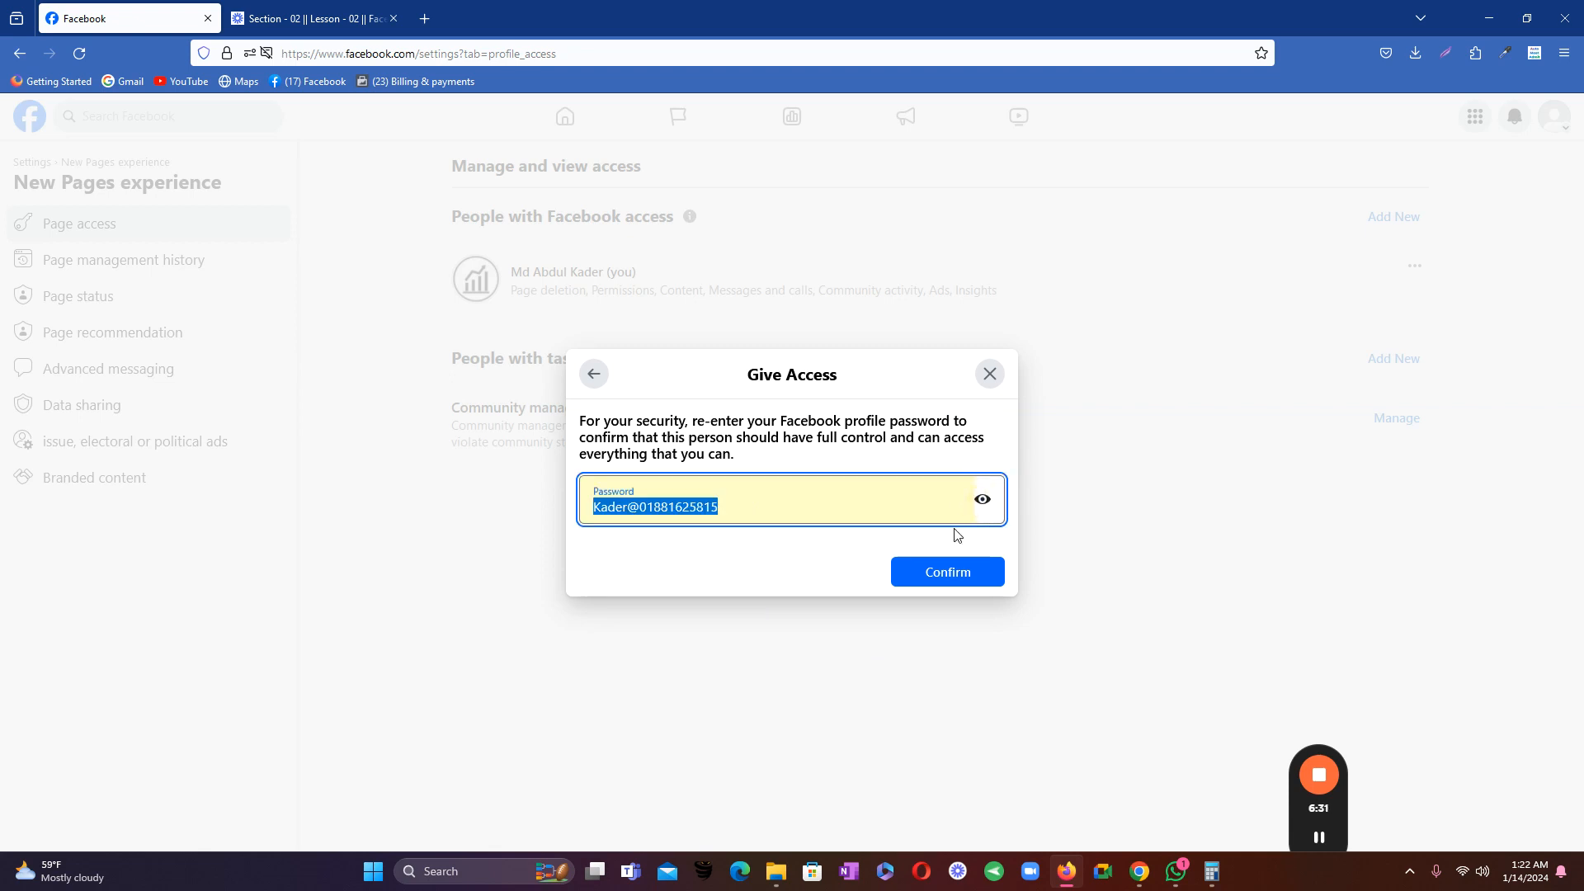
{"action": "left_click", "coordinate": [948, 573]}
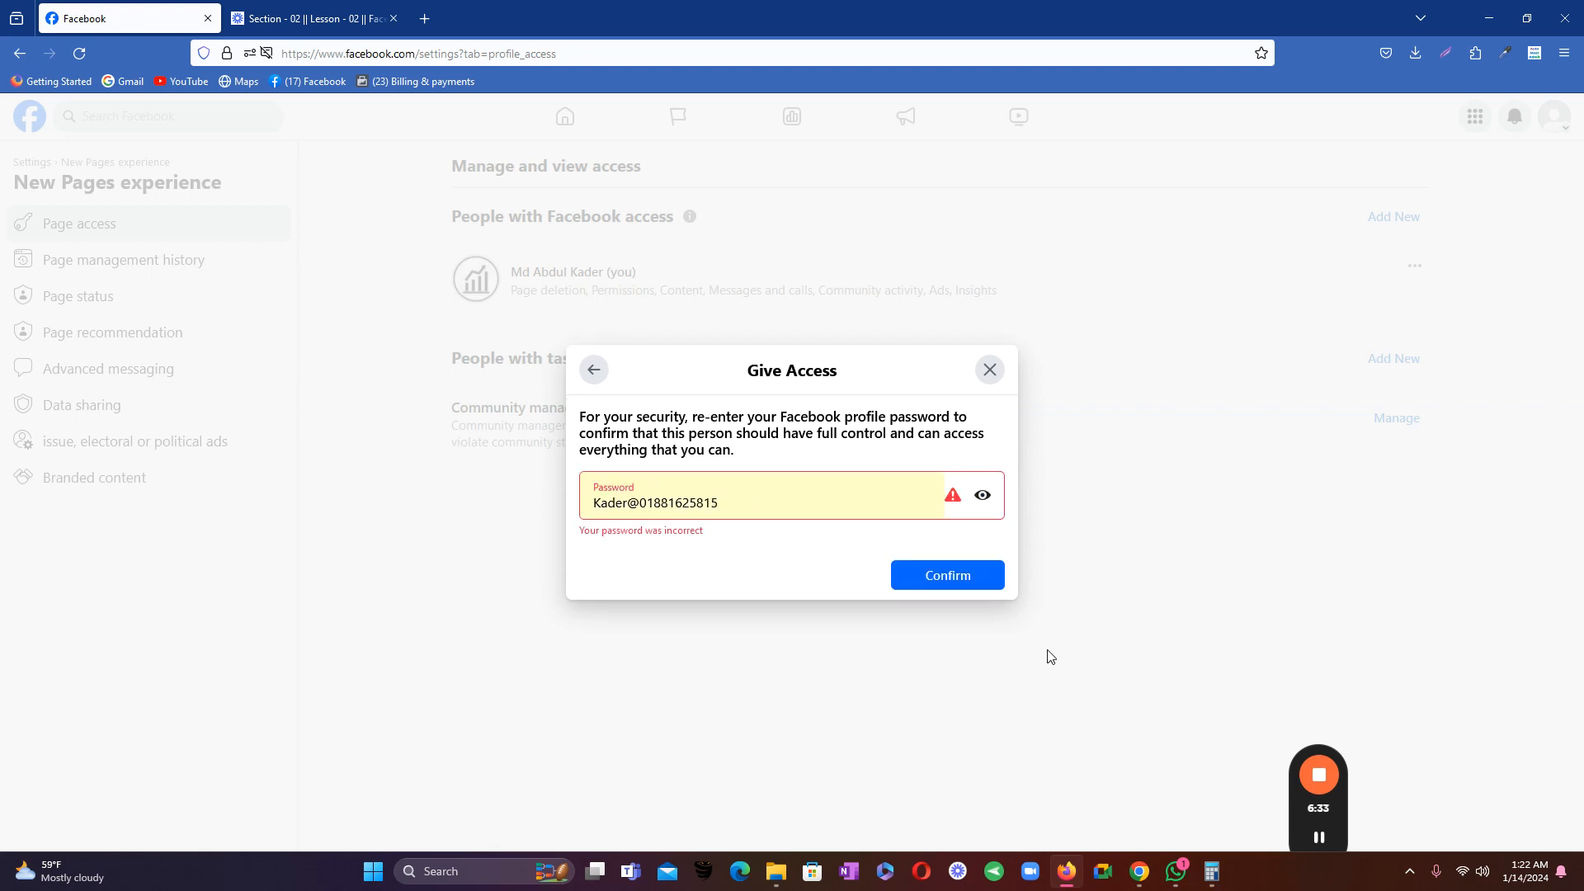
- Replace the password with the Facebook profile password, confirm the full-control access, and update the login saved in the browser
{"action": "left_click", "coordinate": [856, 498]}
{"action": "left_click", "coordinate": [755, 492]}
{"action": "left_click", "coordinate": [988, 496]}
{"action": "left_click", "coordinate": [805, 494]}
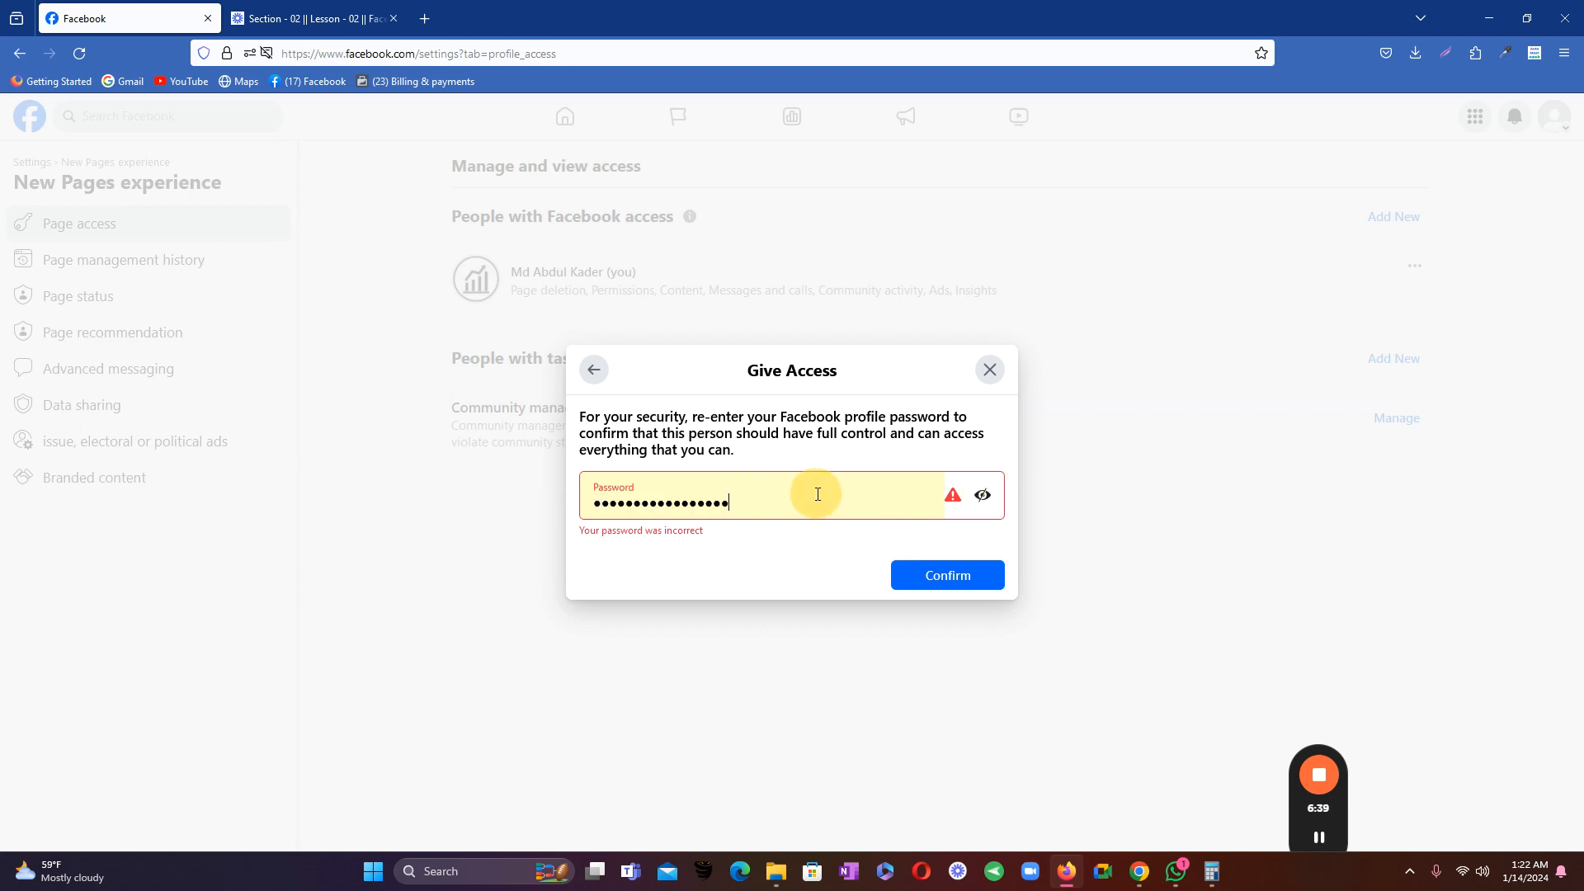
{"action": "left_click_drag", "start_coordinate": [806, 495], "coordinate": [524, 504]}
{"action": "key", "text": "BackSpace"}
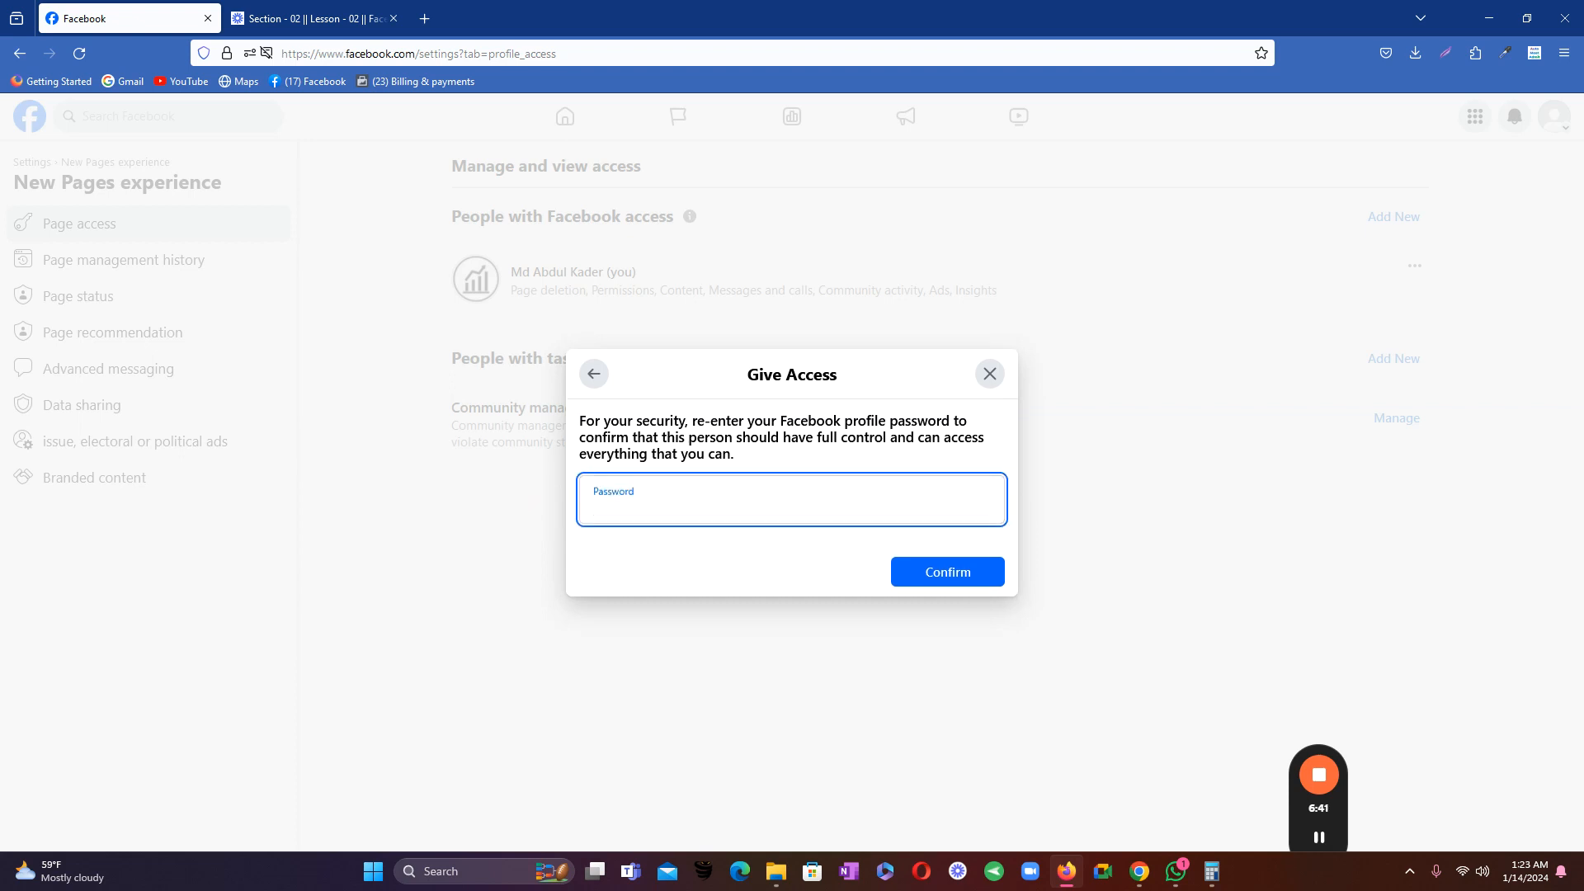
{"action": "type", "text": "a"}
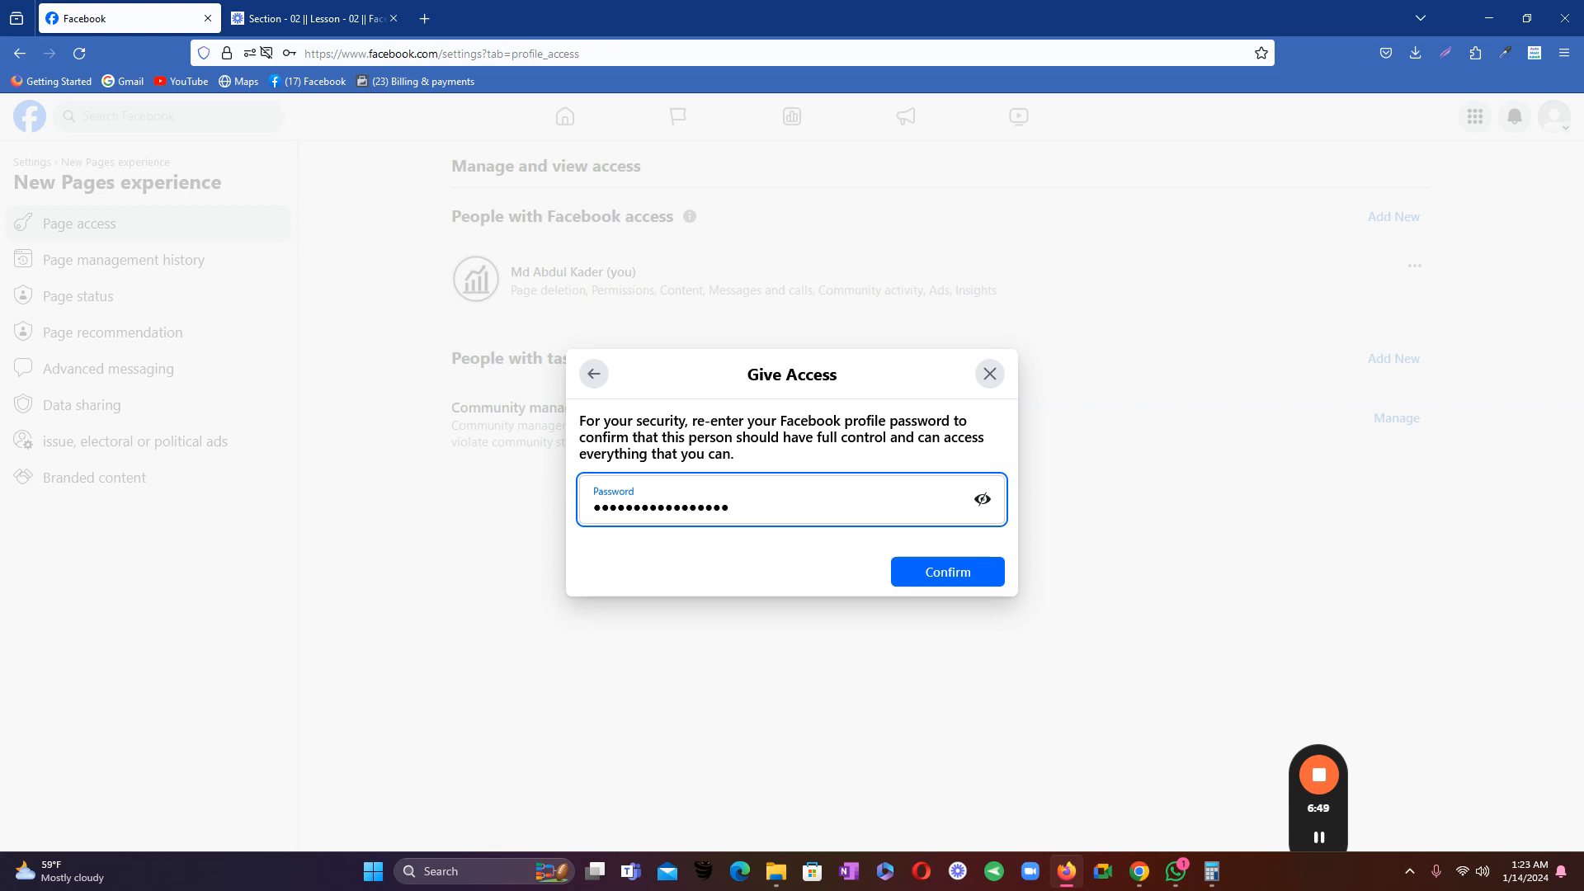
{"action": "left_click", "coordinate": [955, 581]}
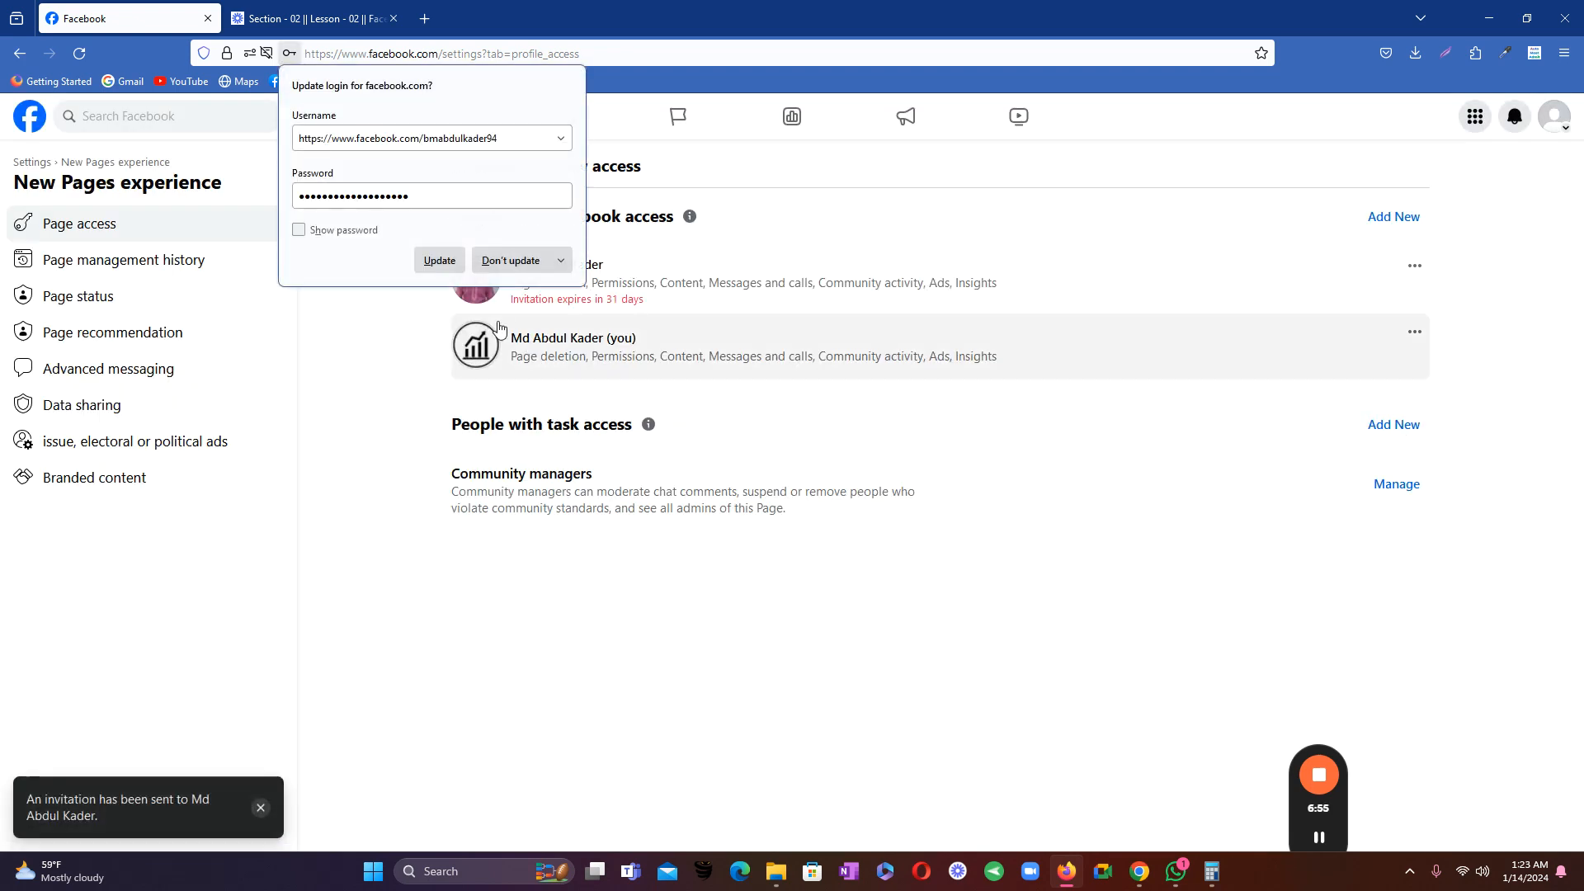
{"action": "left_click", "coordinate": [452, 268]}
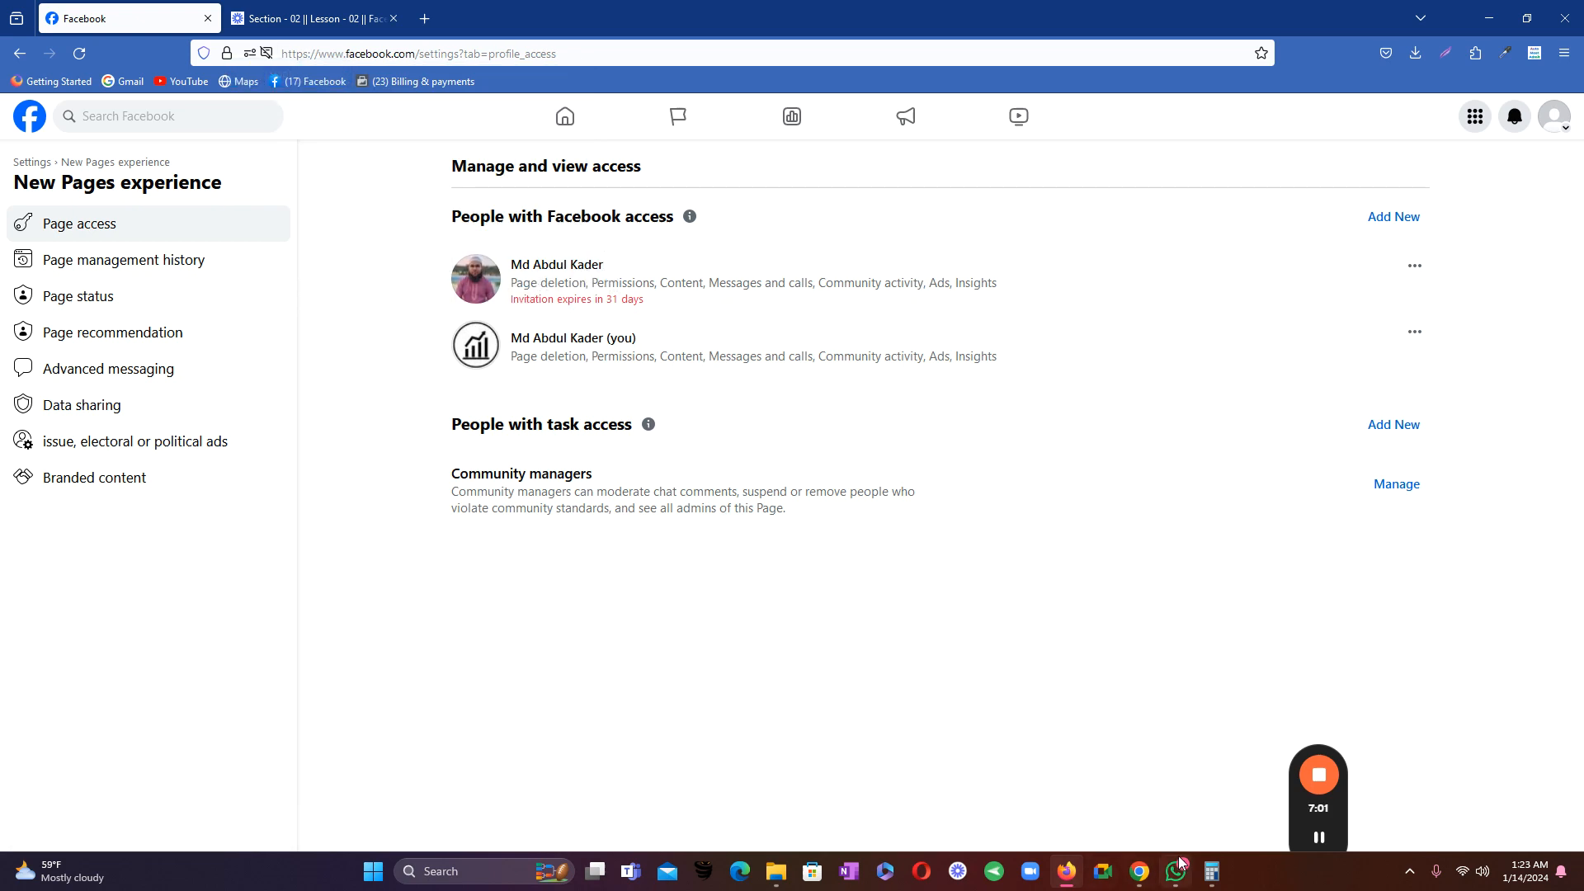
- Switch to Chrome and open the invitation to manage the page from the personal account's notifications
{"action": "left_click", "coordinate": [1141, 873]}
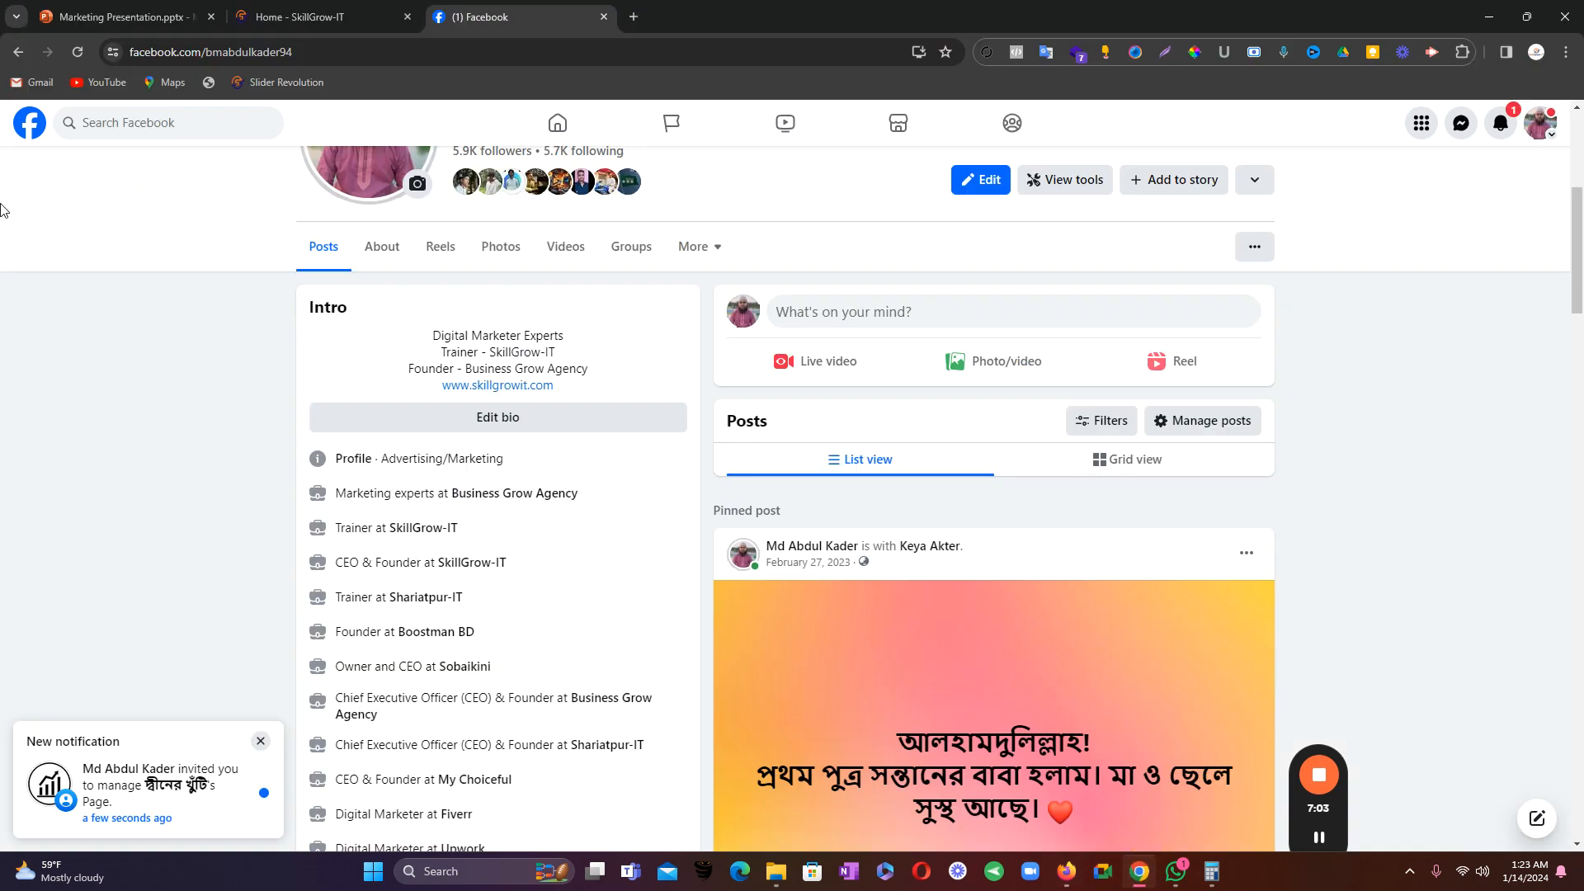
{"action": "left_click", "coordinate": [29, 122]}
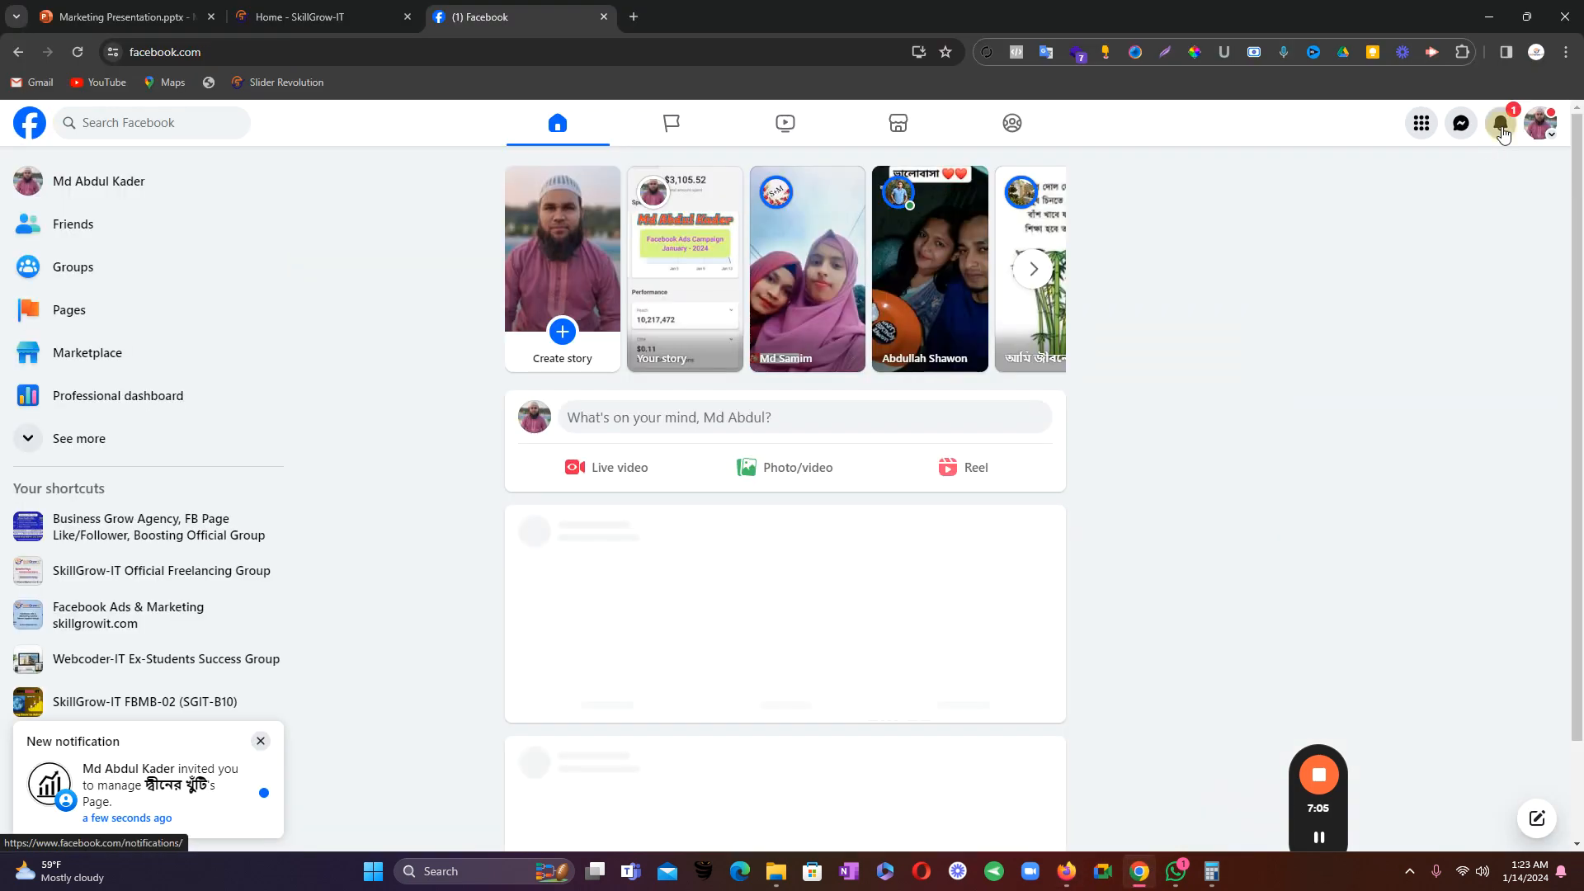
{"action": "left_click", "coordinate": [1503, 132]}
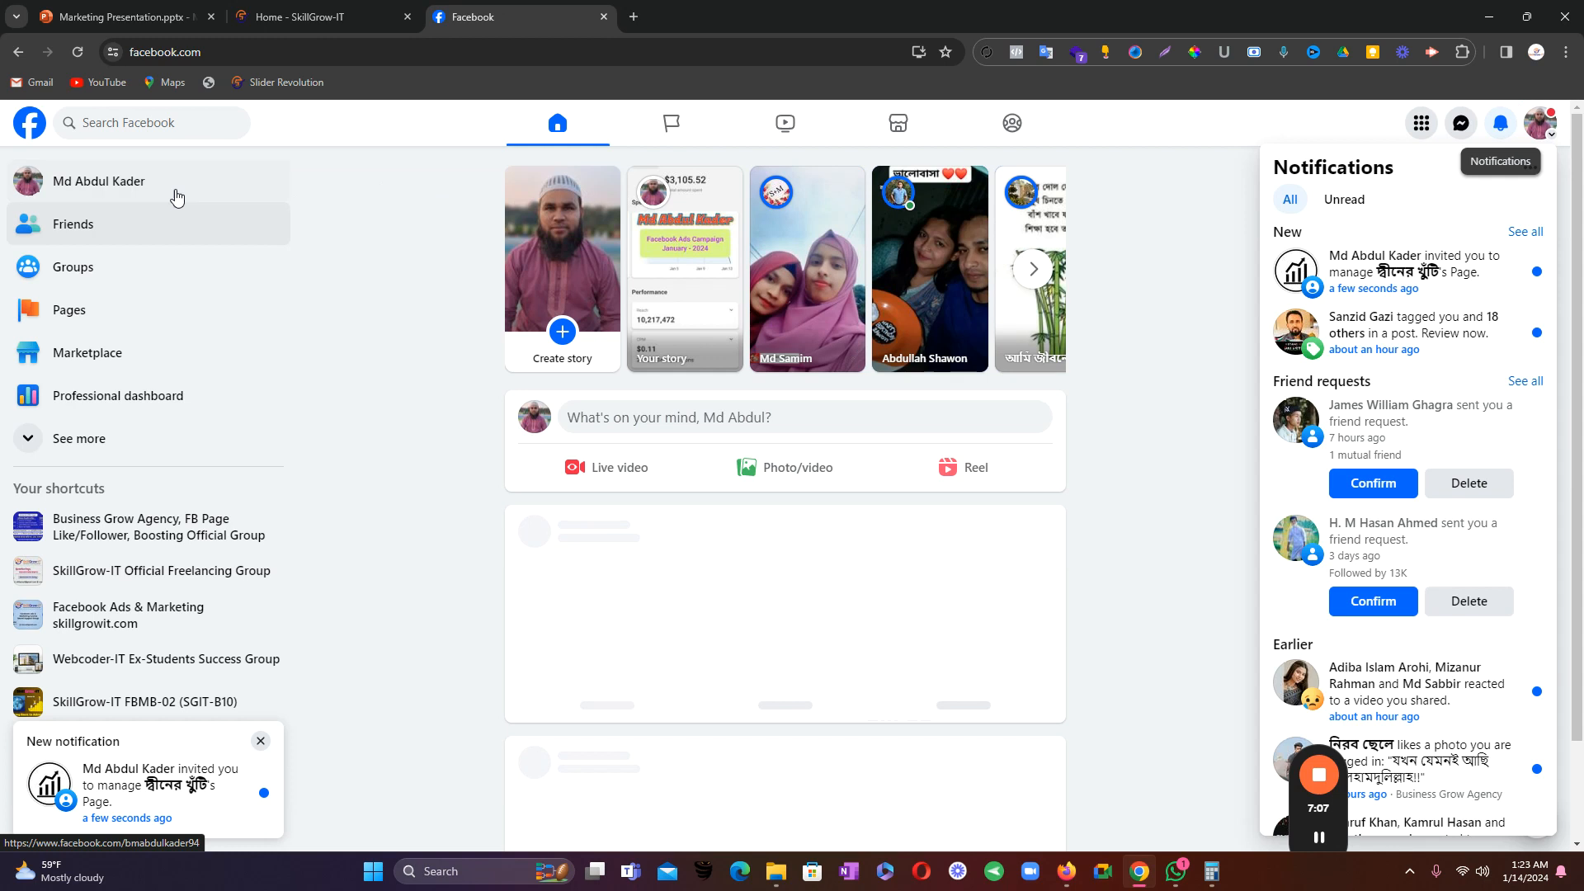
{"action": "left_click", "coordinate": [173, 193]}
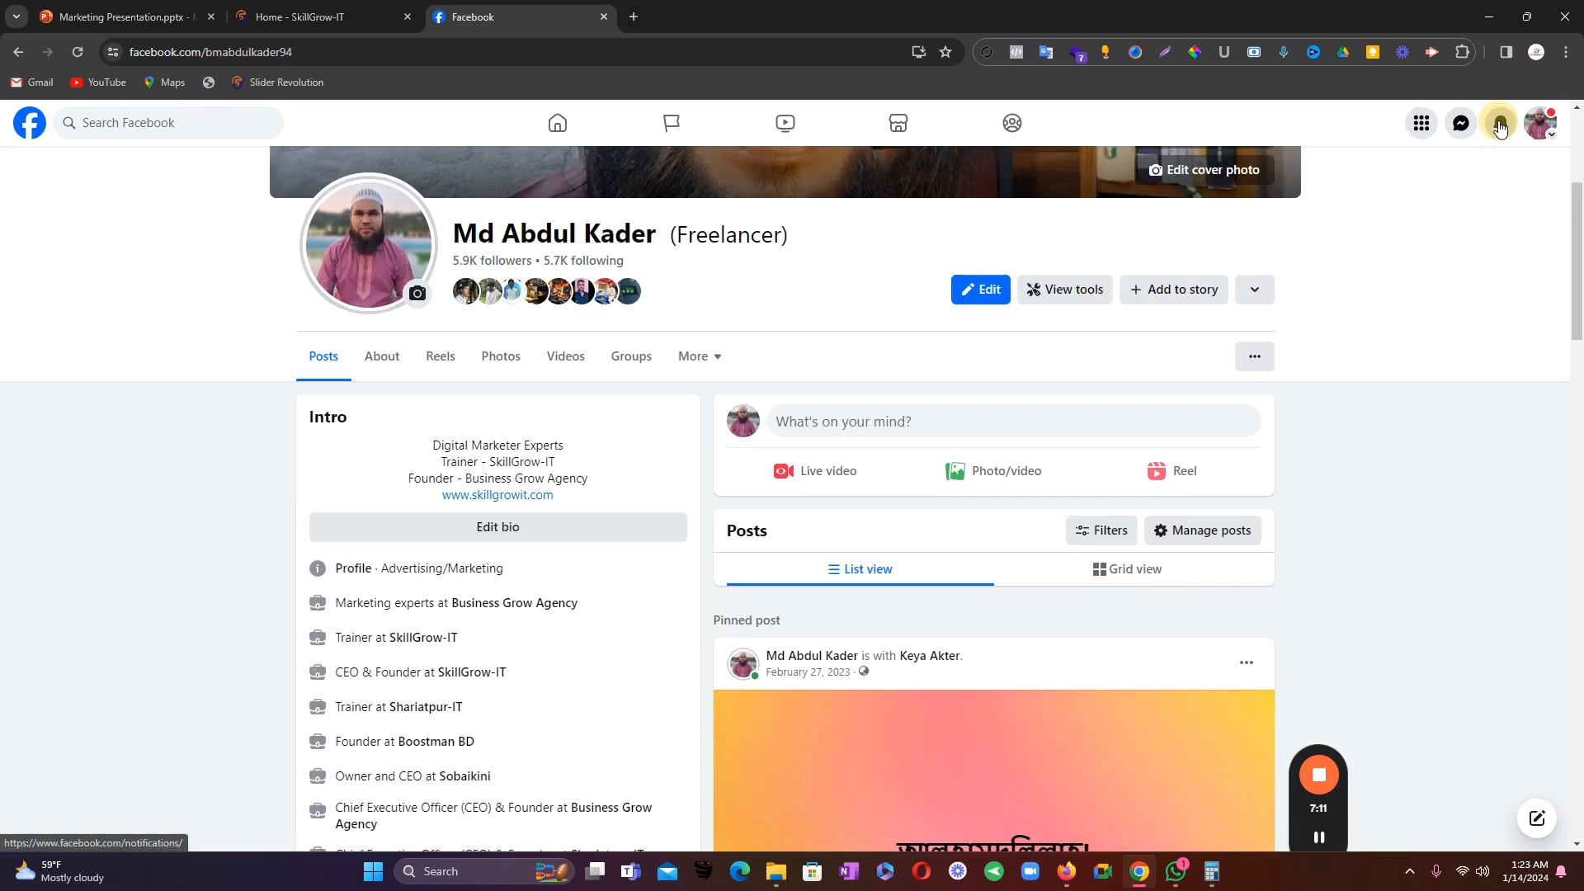
{"action": "left_click", "coordinate": [1501, 122]}
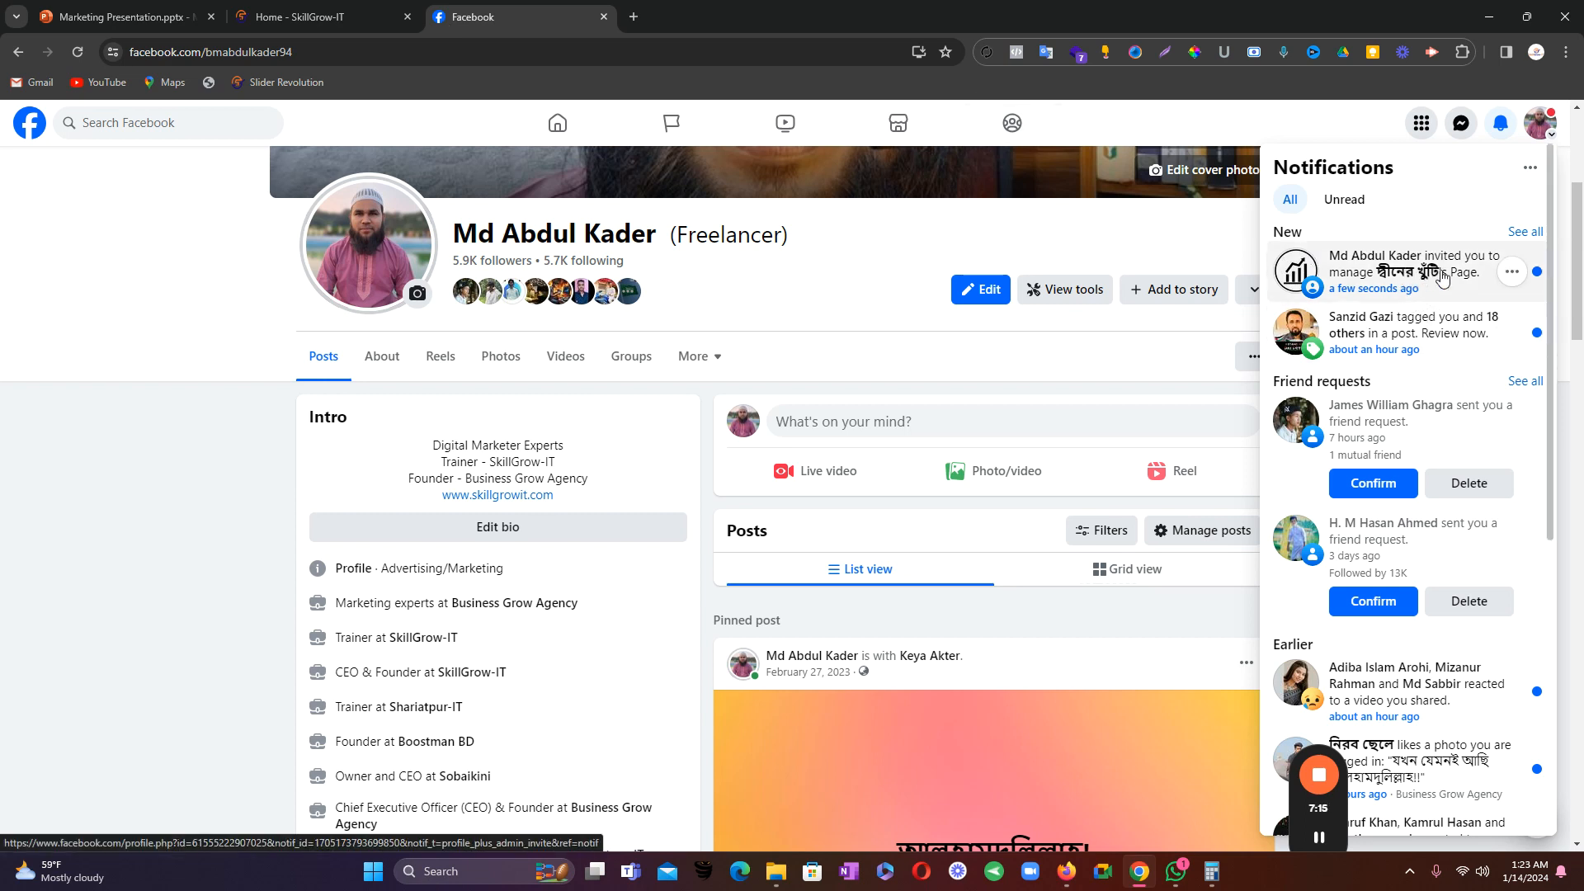
{"action": "left_click", "coordinate": [1430, 274]}
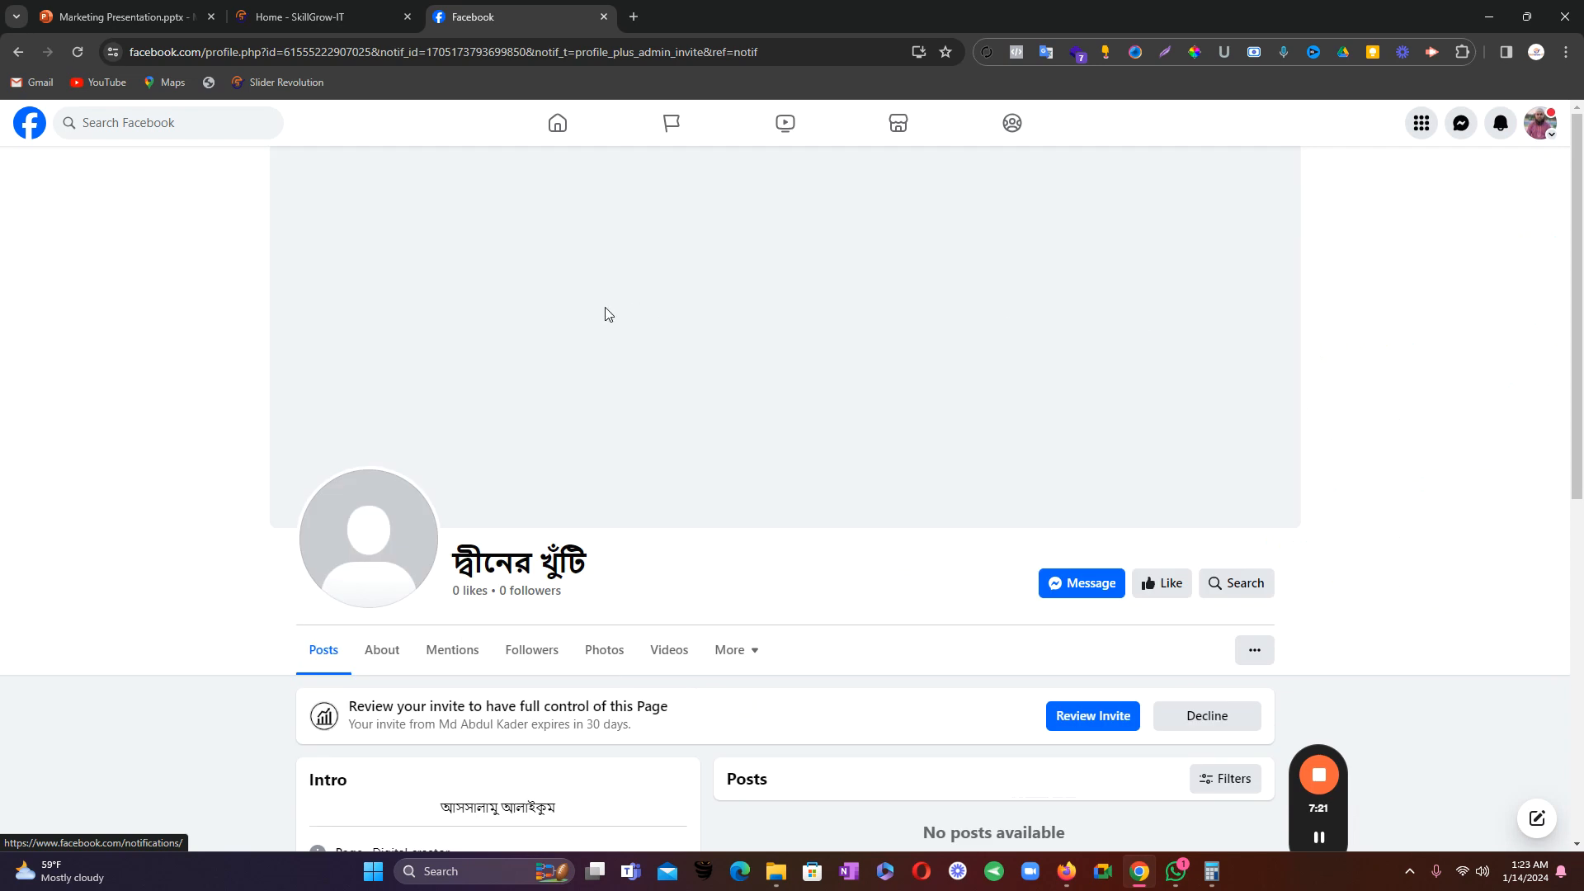
- Review and accept the invite to have full control of the page, without switching into the page
{"action": "left_click", "coordinate": [1074, 715]}
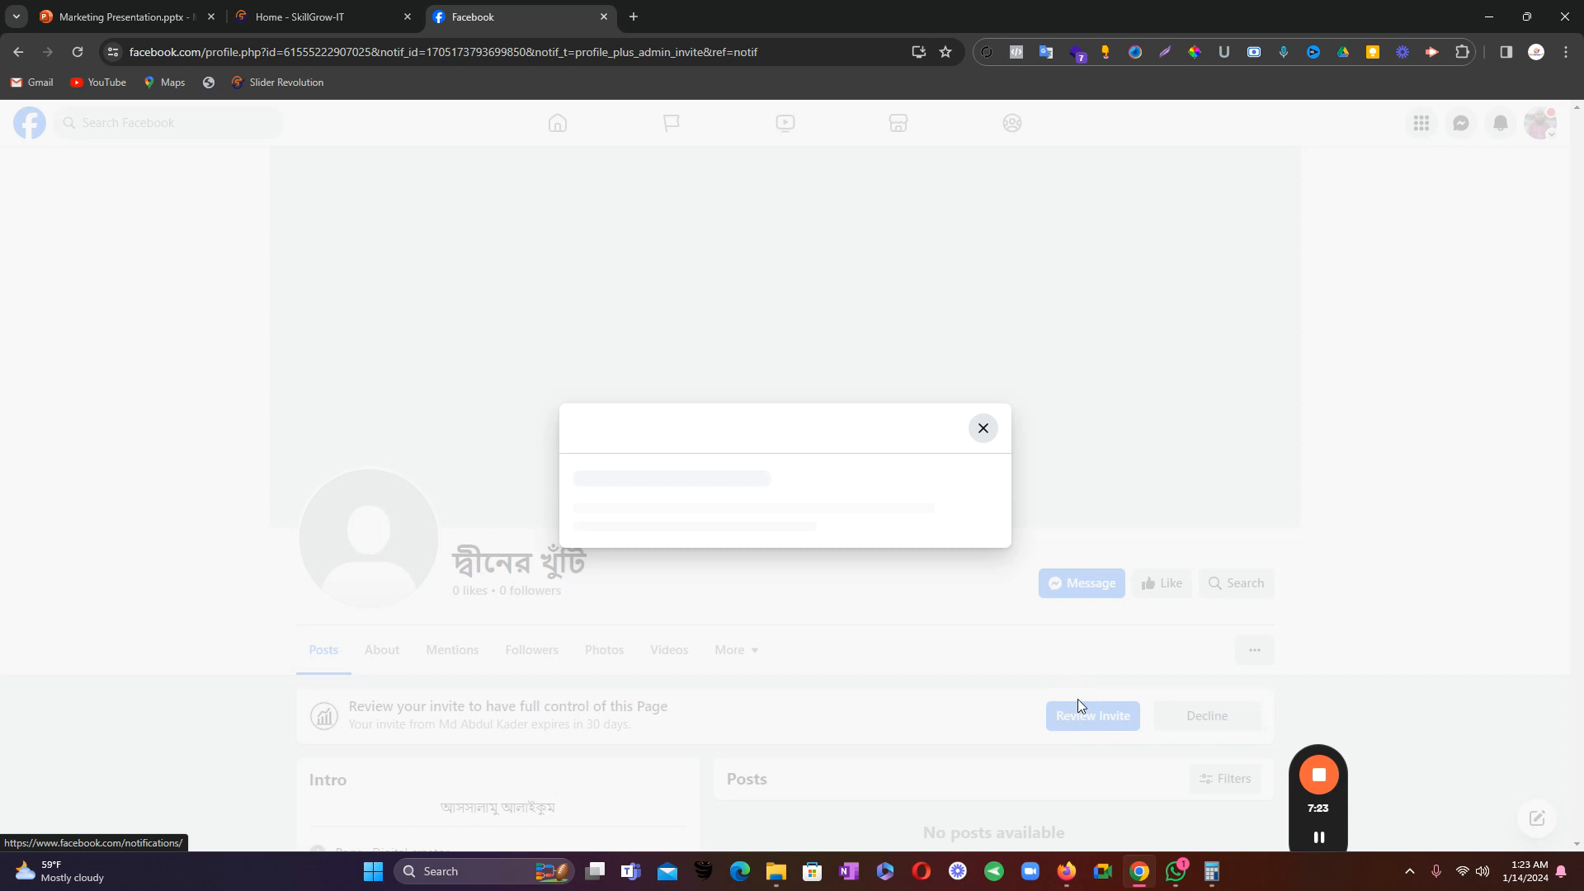
{"action": "left_click", "coordinate": [940, 740]}
{"action": "left_click", "coordinate": [942, 614]}
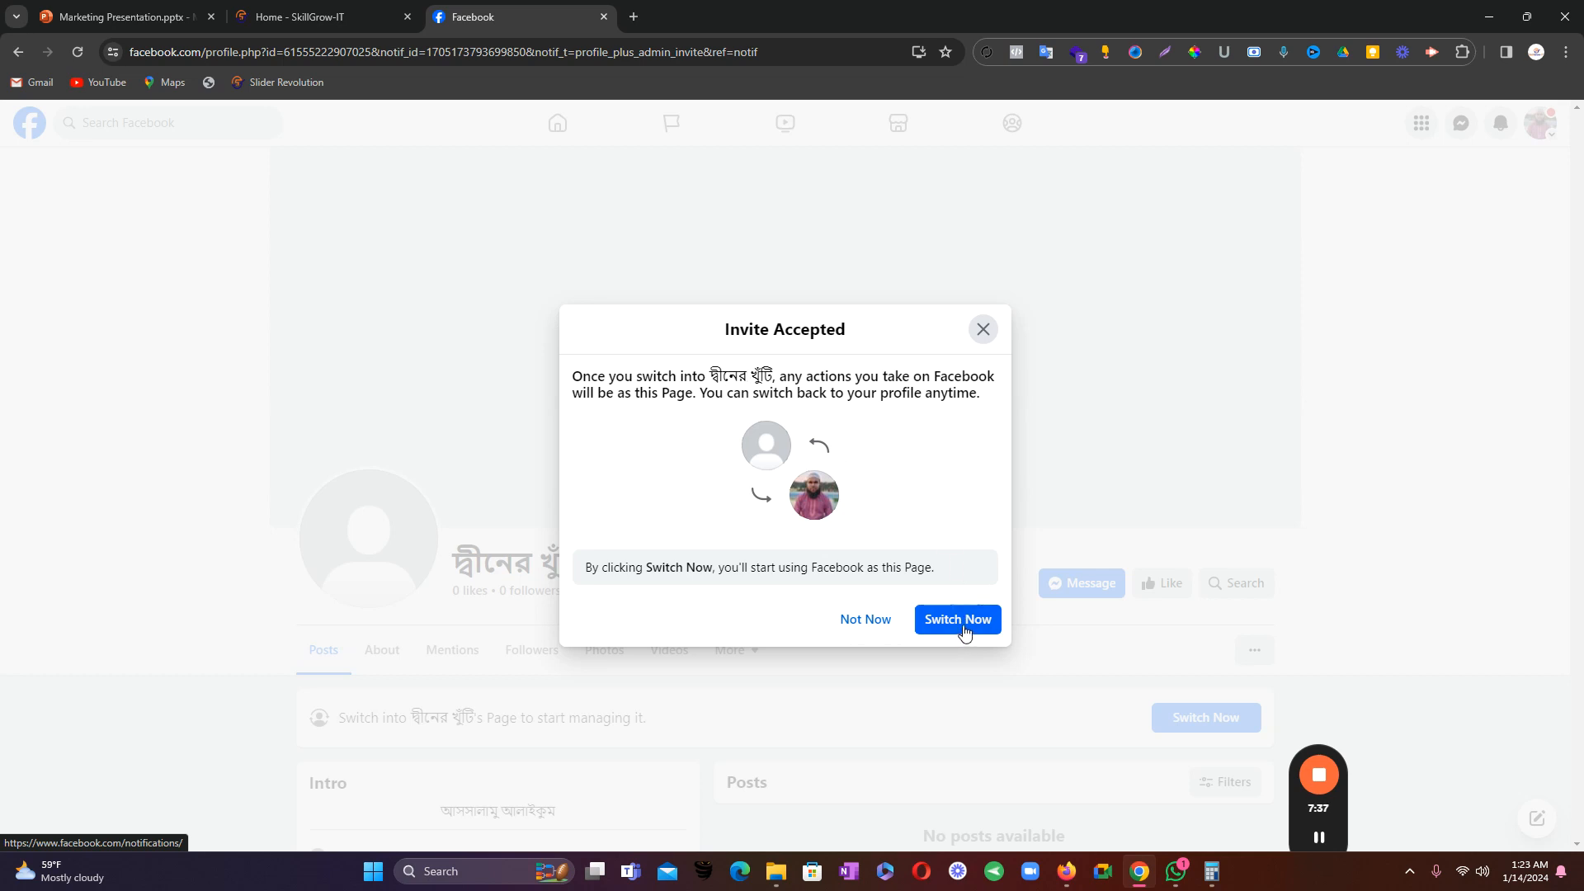
{"action": "left_click", "coordinate": [873, 619]}
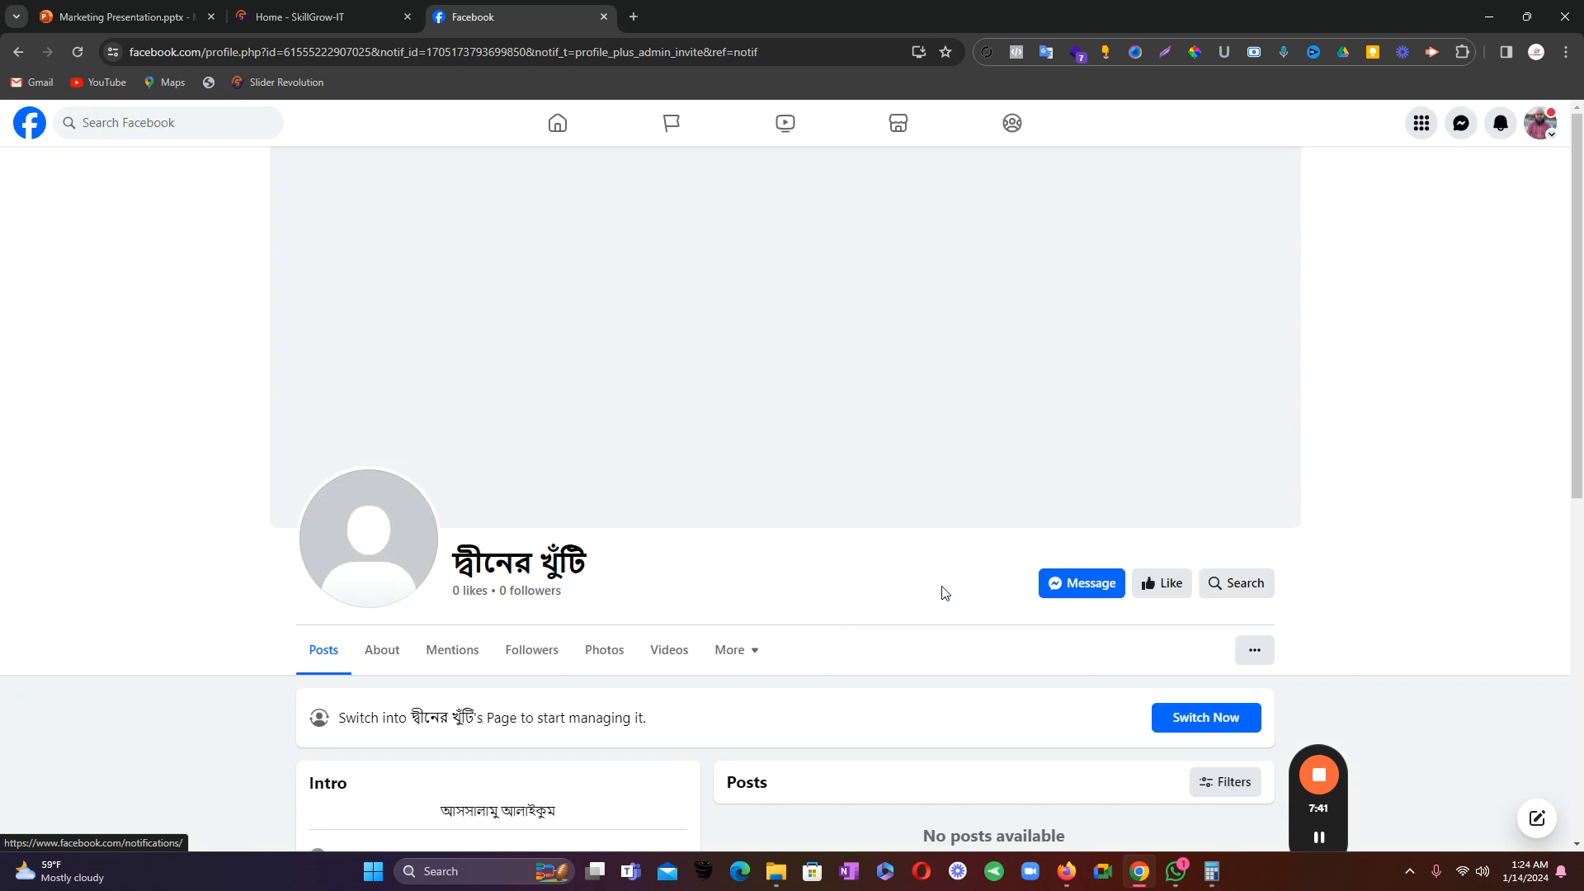
- Switch to Firefox, reload the page access list to check the people with Facebook access, and return to the business page
{"action": "left_click", "coordinate": [1065, 868]}
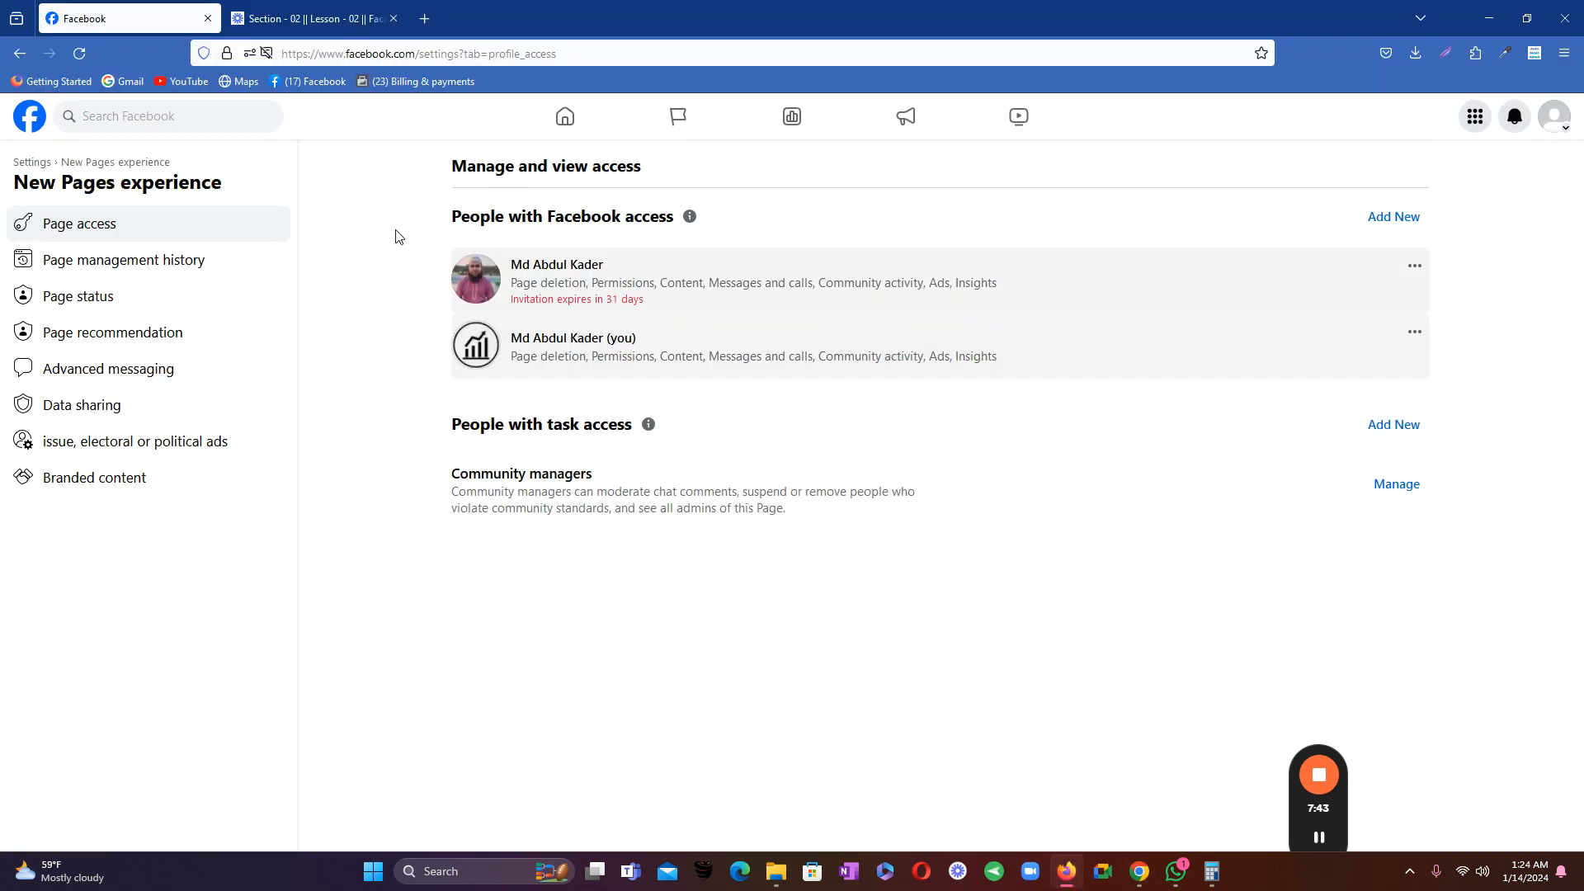
{"action": "left_click", "coordinate": [79, 52]}
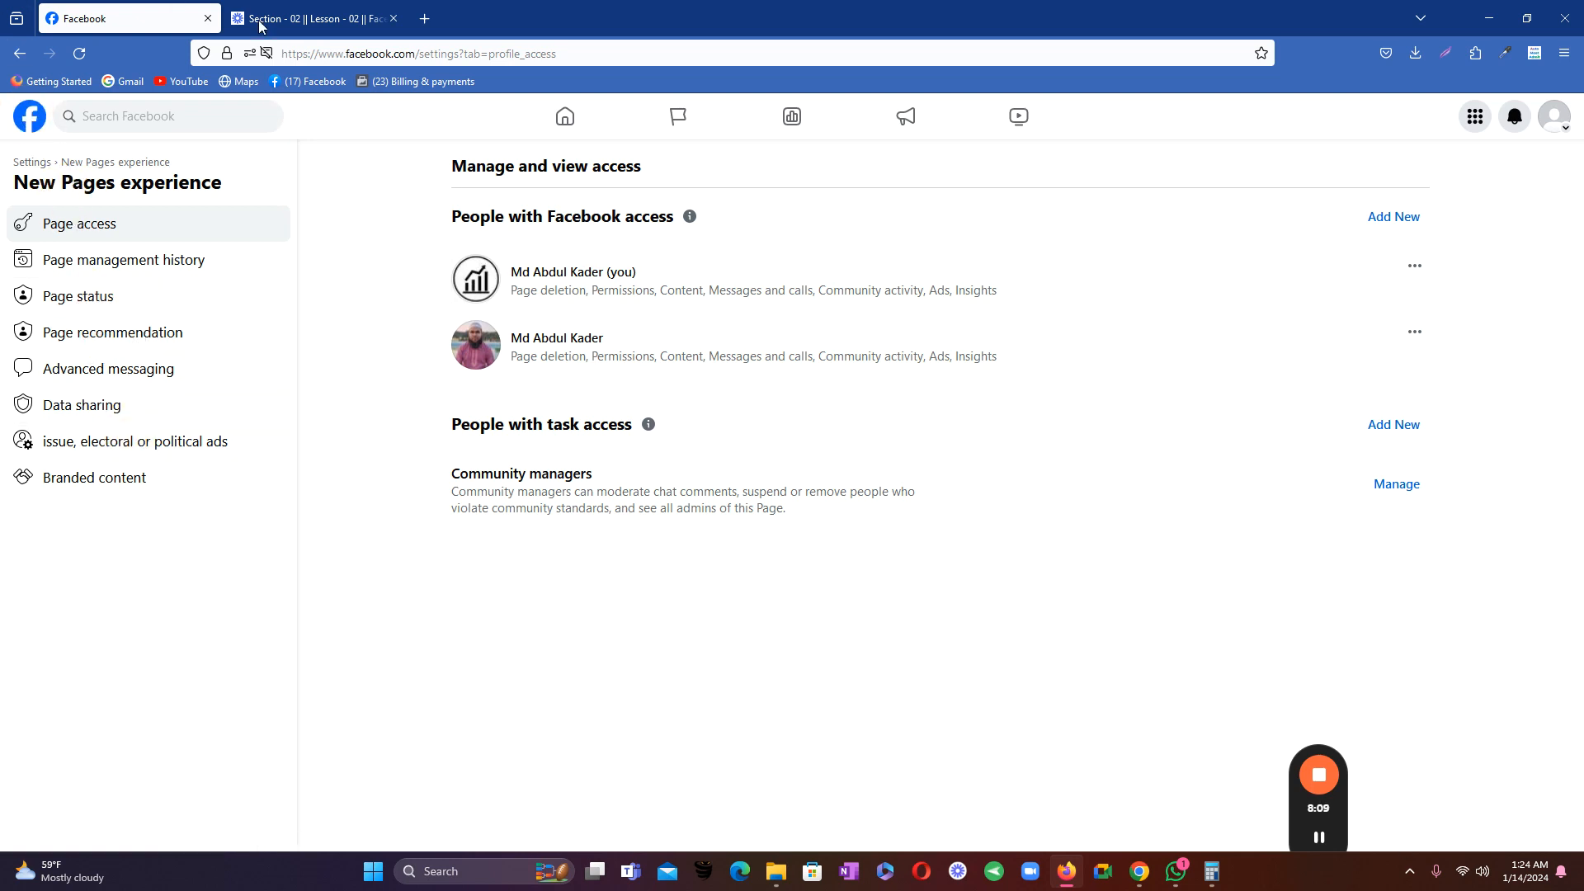
{"action": "left_click", "coordinate": [41, 120]}
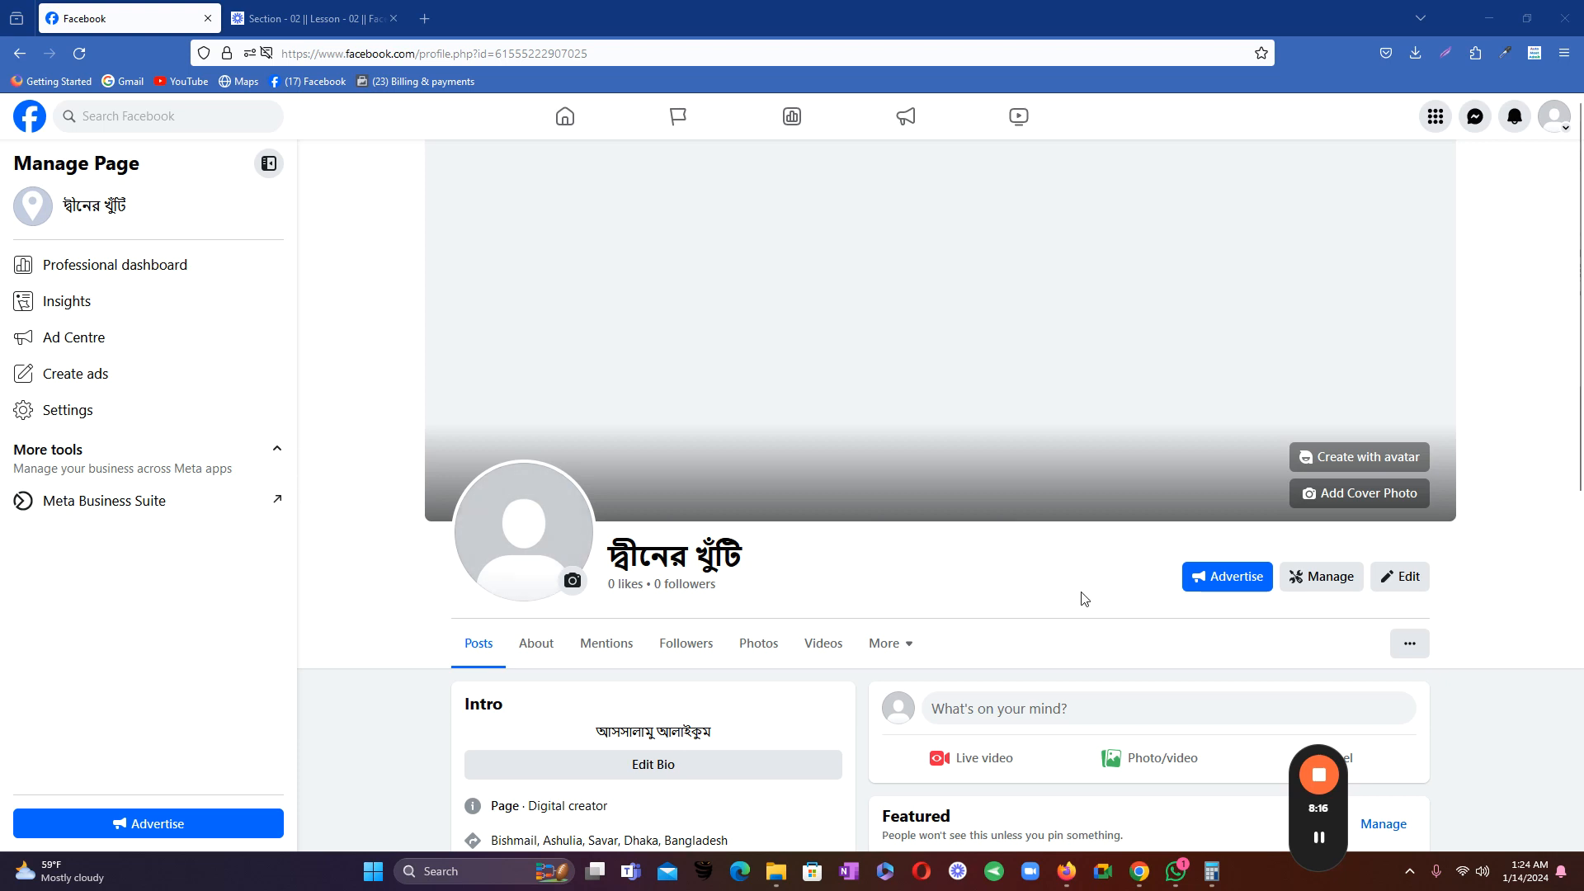
- Open the page's professional dashboard and view the Your Page, Content, and Audience insights
{"action": "left_click", "coordinate": [1330, 578]}
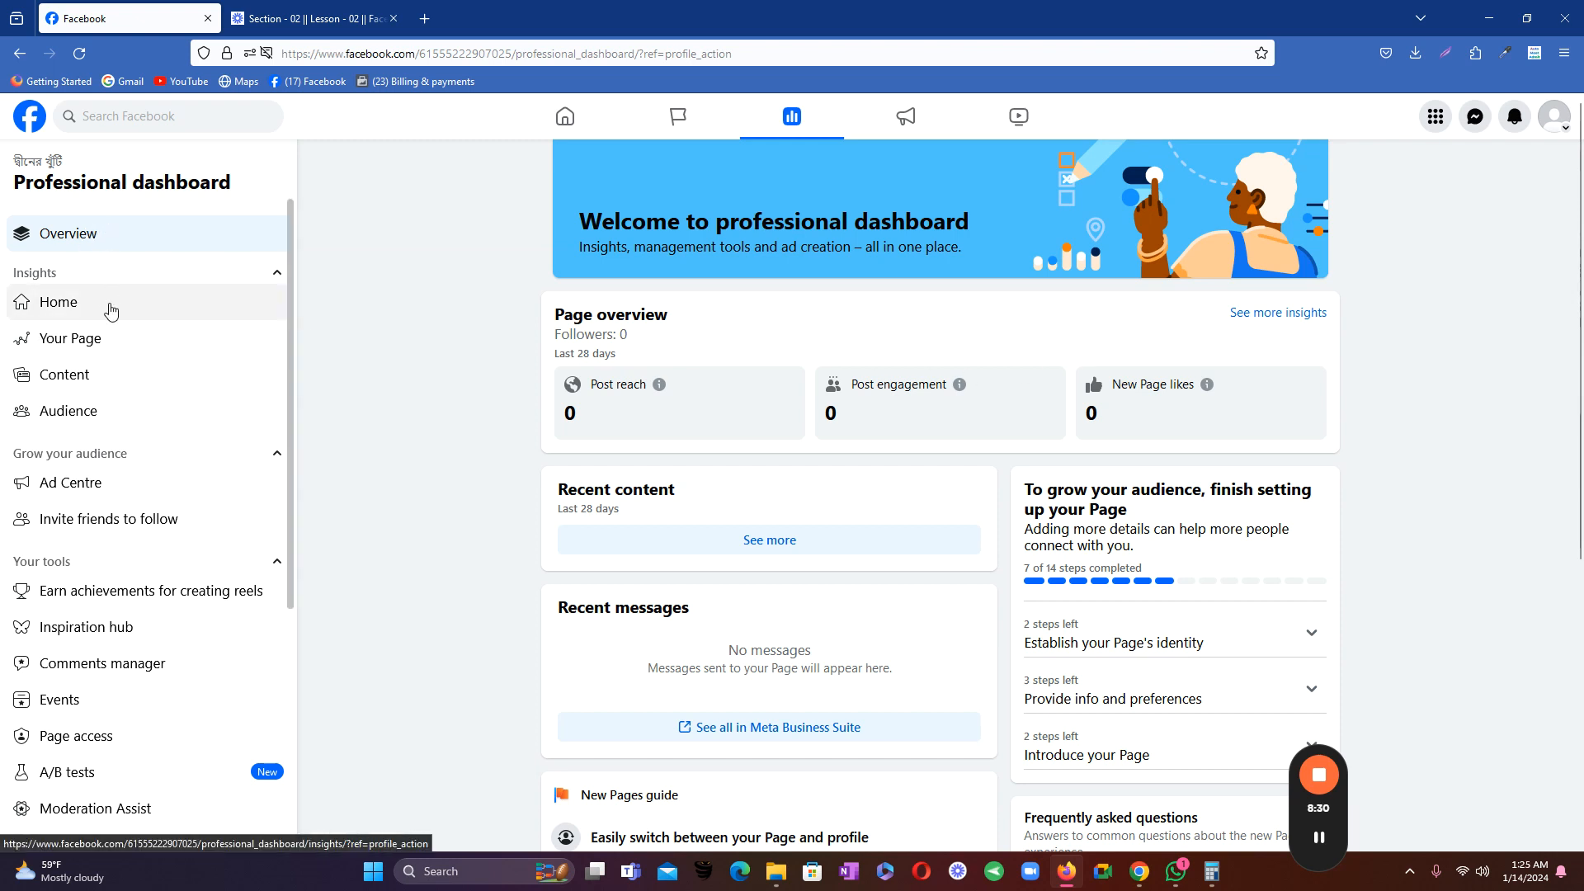
{"action": "left_click", "coordinate": [112, 347]}
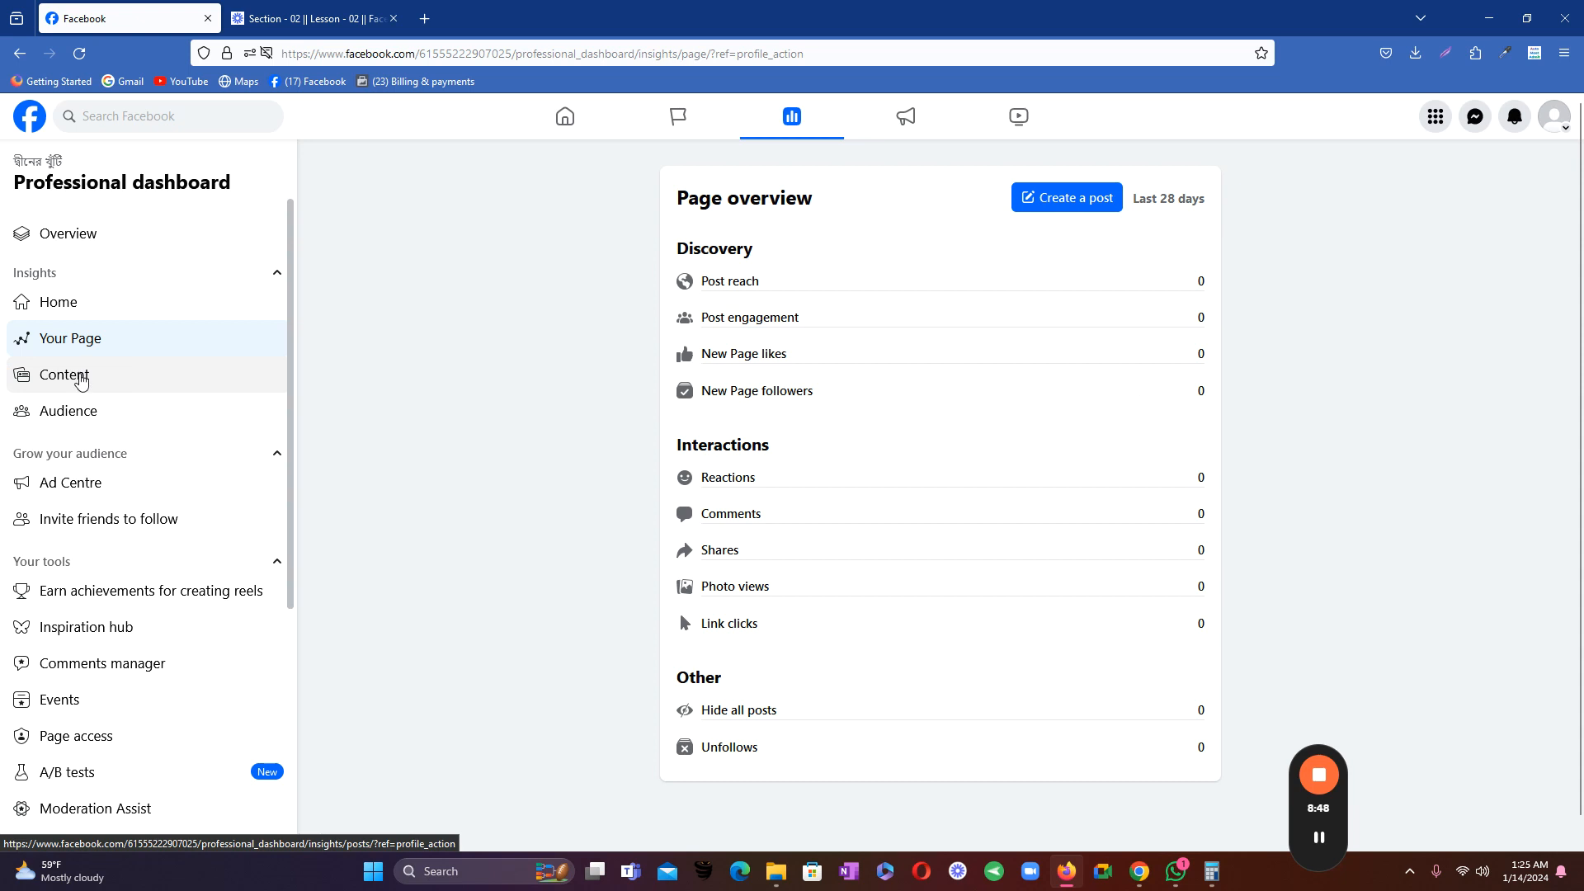
{"action": "left_click", "coordinate": [73, 371]}
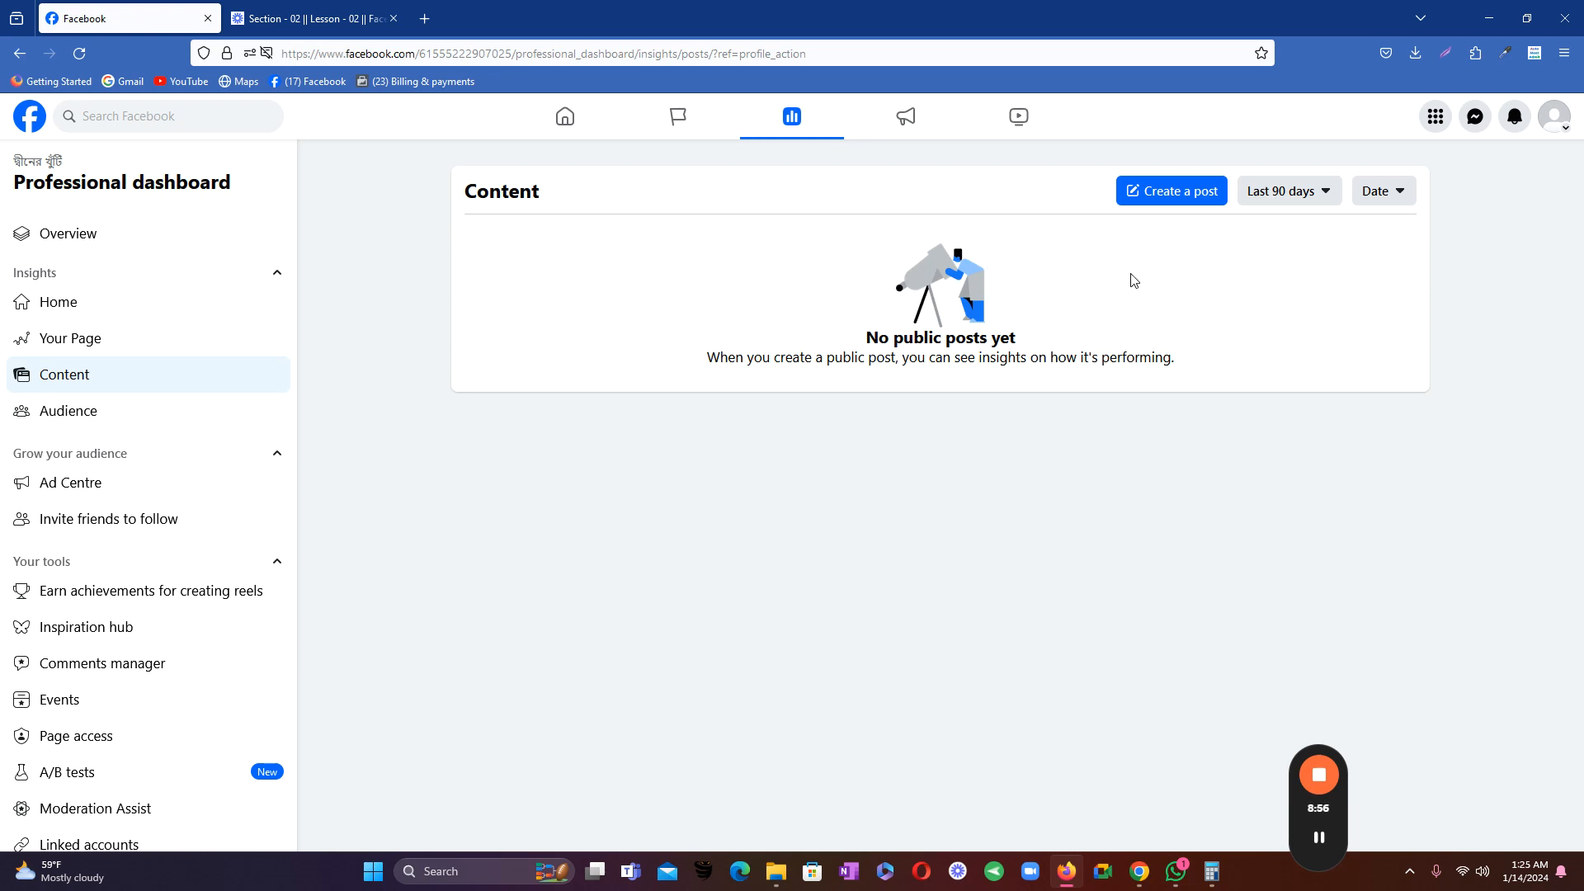
{"action": "left_click", "coordinate": [46, 408]}
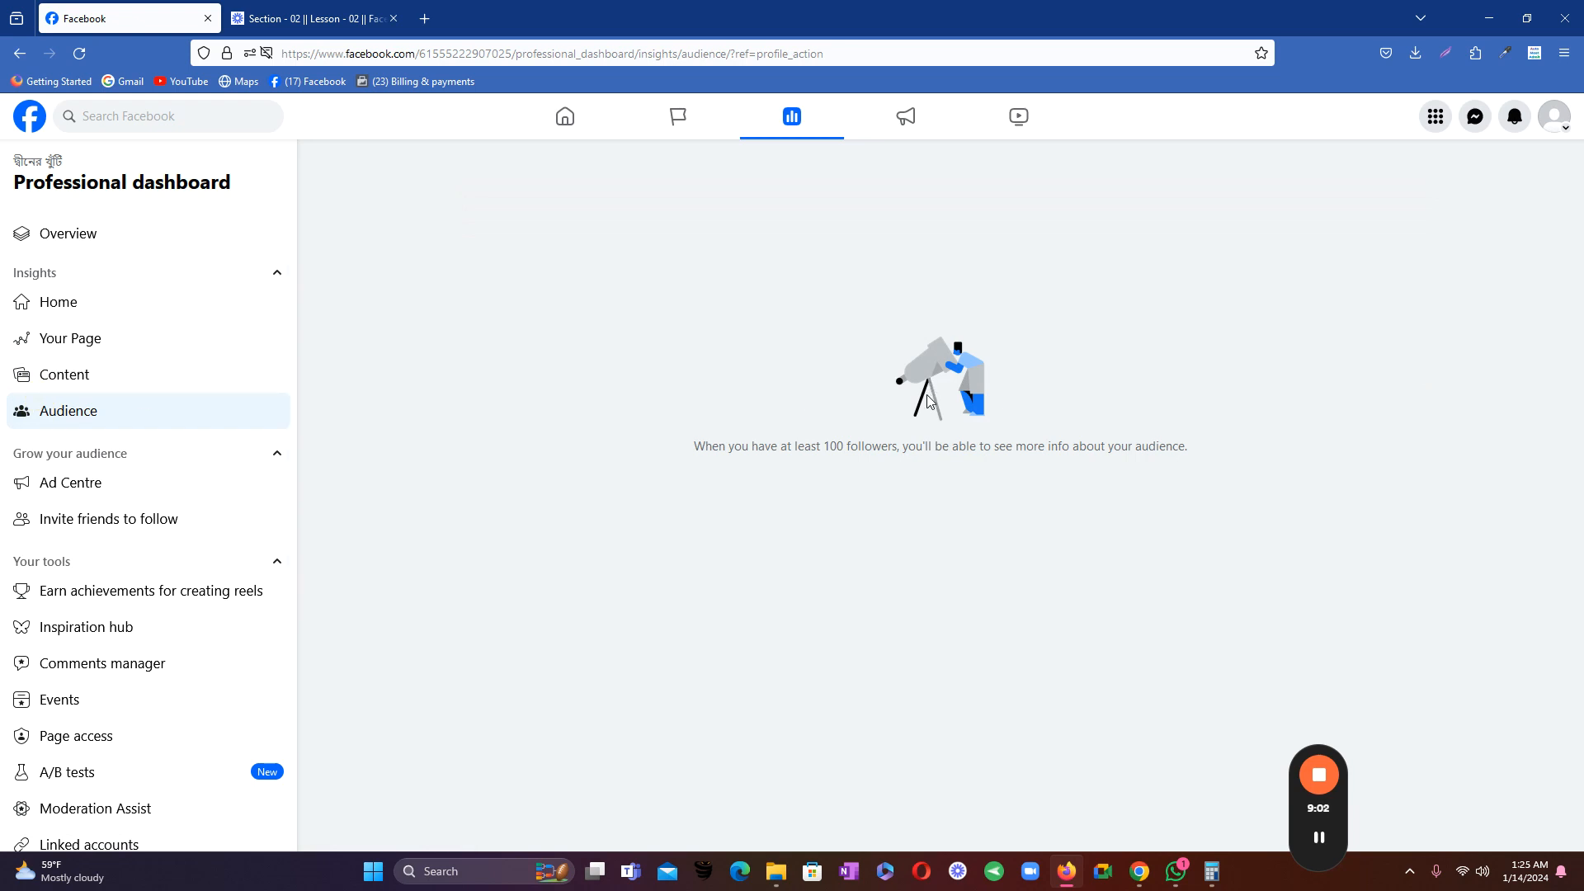
- View the Ad Centre and the option to invite friends to follow the page, closing the profile-switch prompt without continuing
{"action": "left_click", "coordinate": [87, 492]}
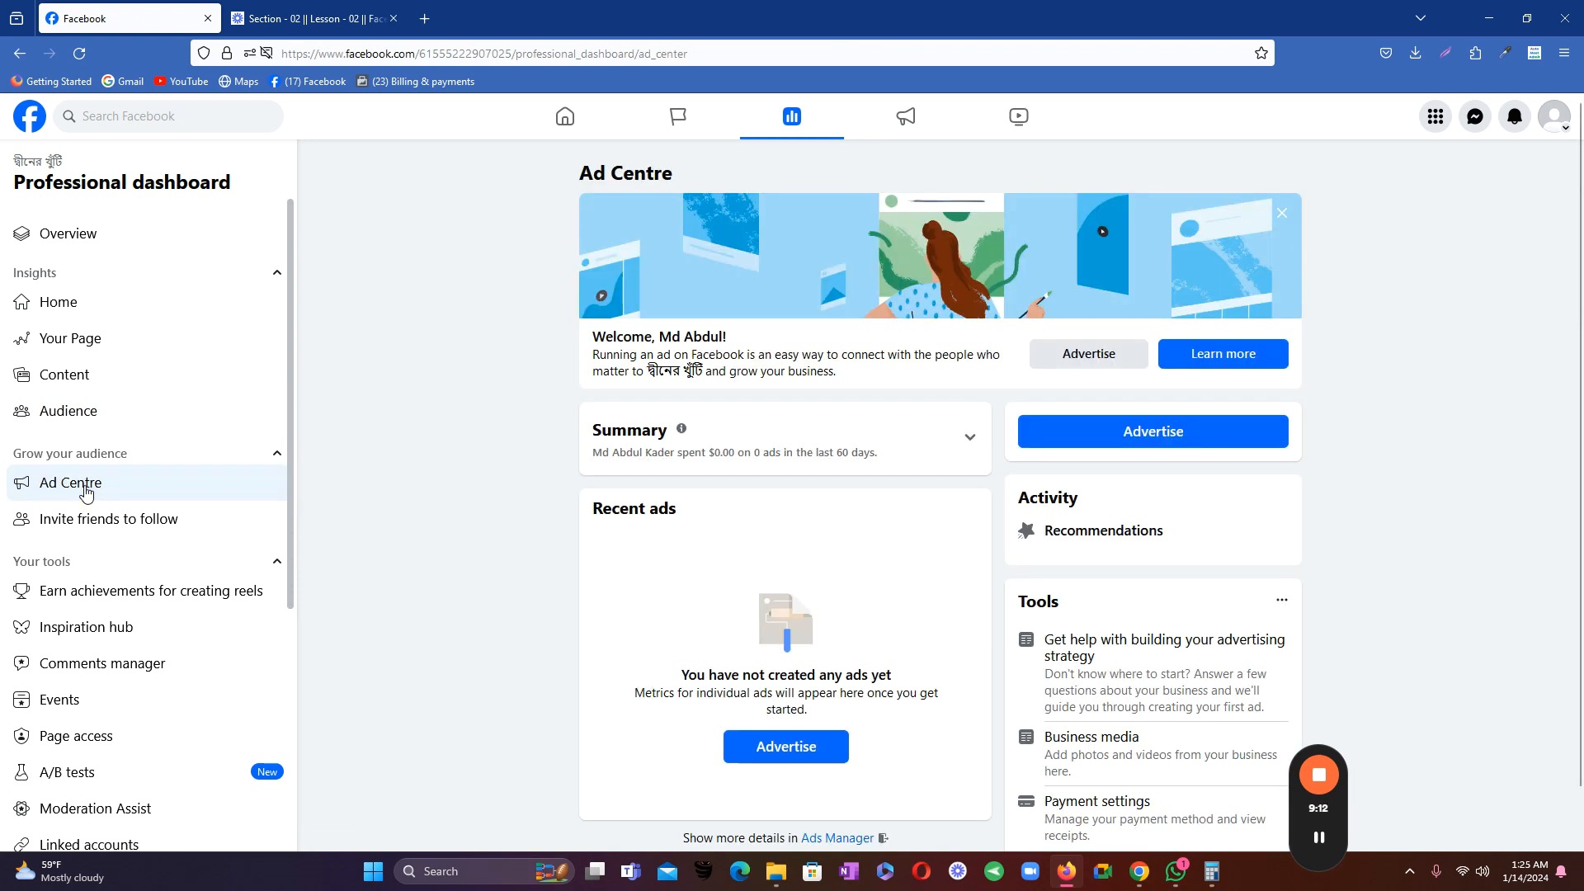
{"action": "left_click", "coordinate": [84, 531]}
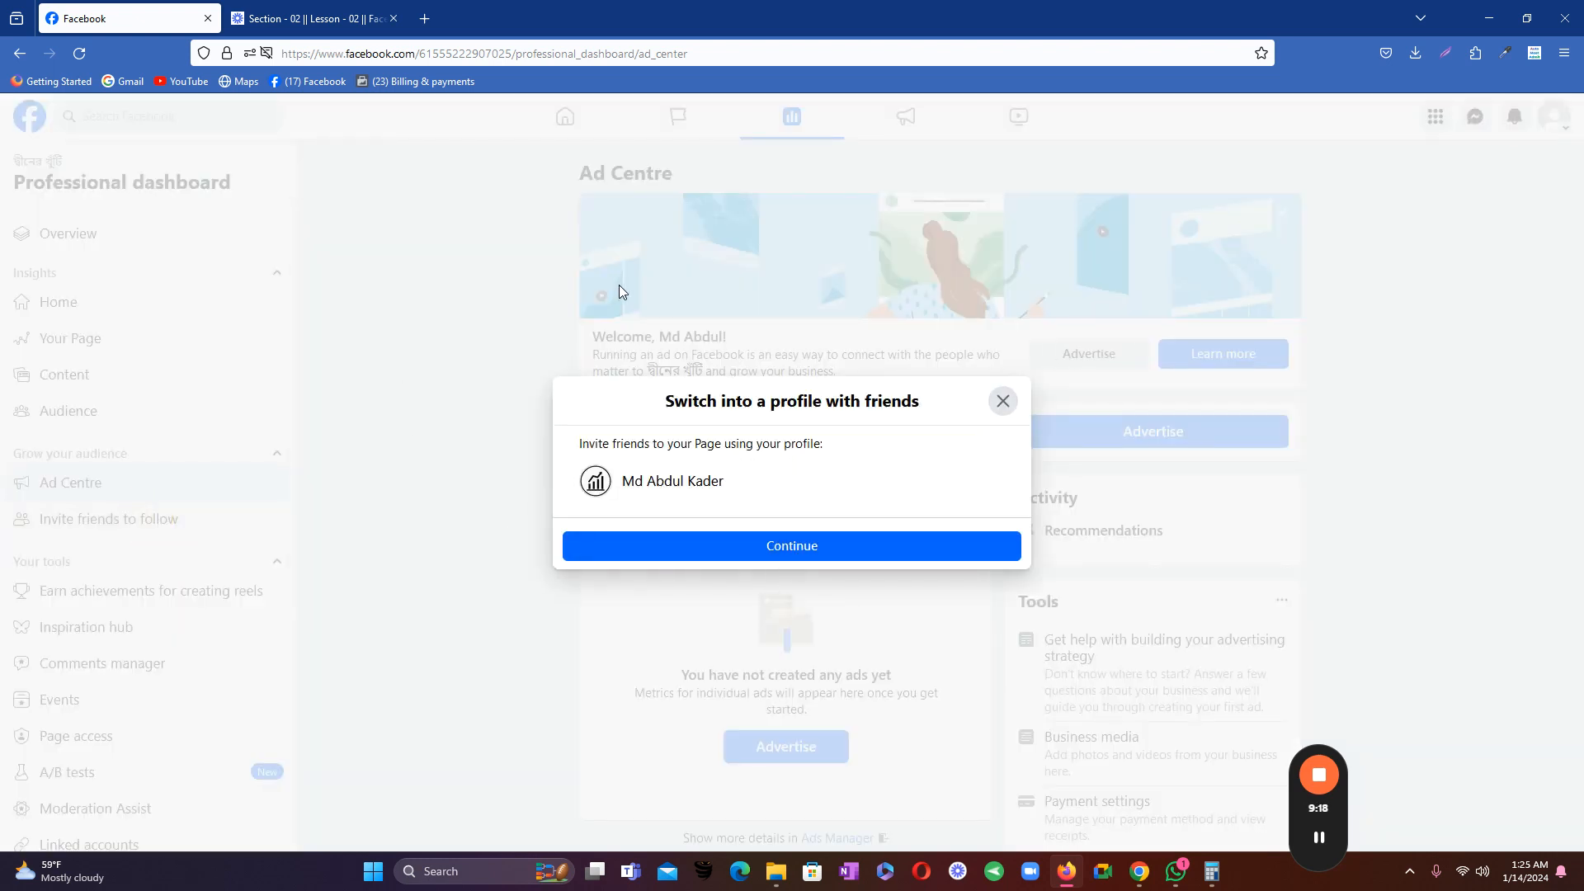
{"action": "left_click", "coordinate": [1002, 403]}
- Look through the dashboard's remaining tools, view who has access under Page access, and return to the professional dashboard
{"action": "scroll", "coordinate": [230, 363], "scroll_direction": "down", "scroll_amount": 2}
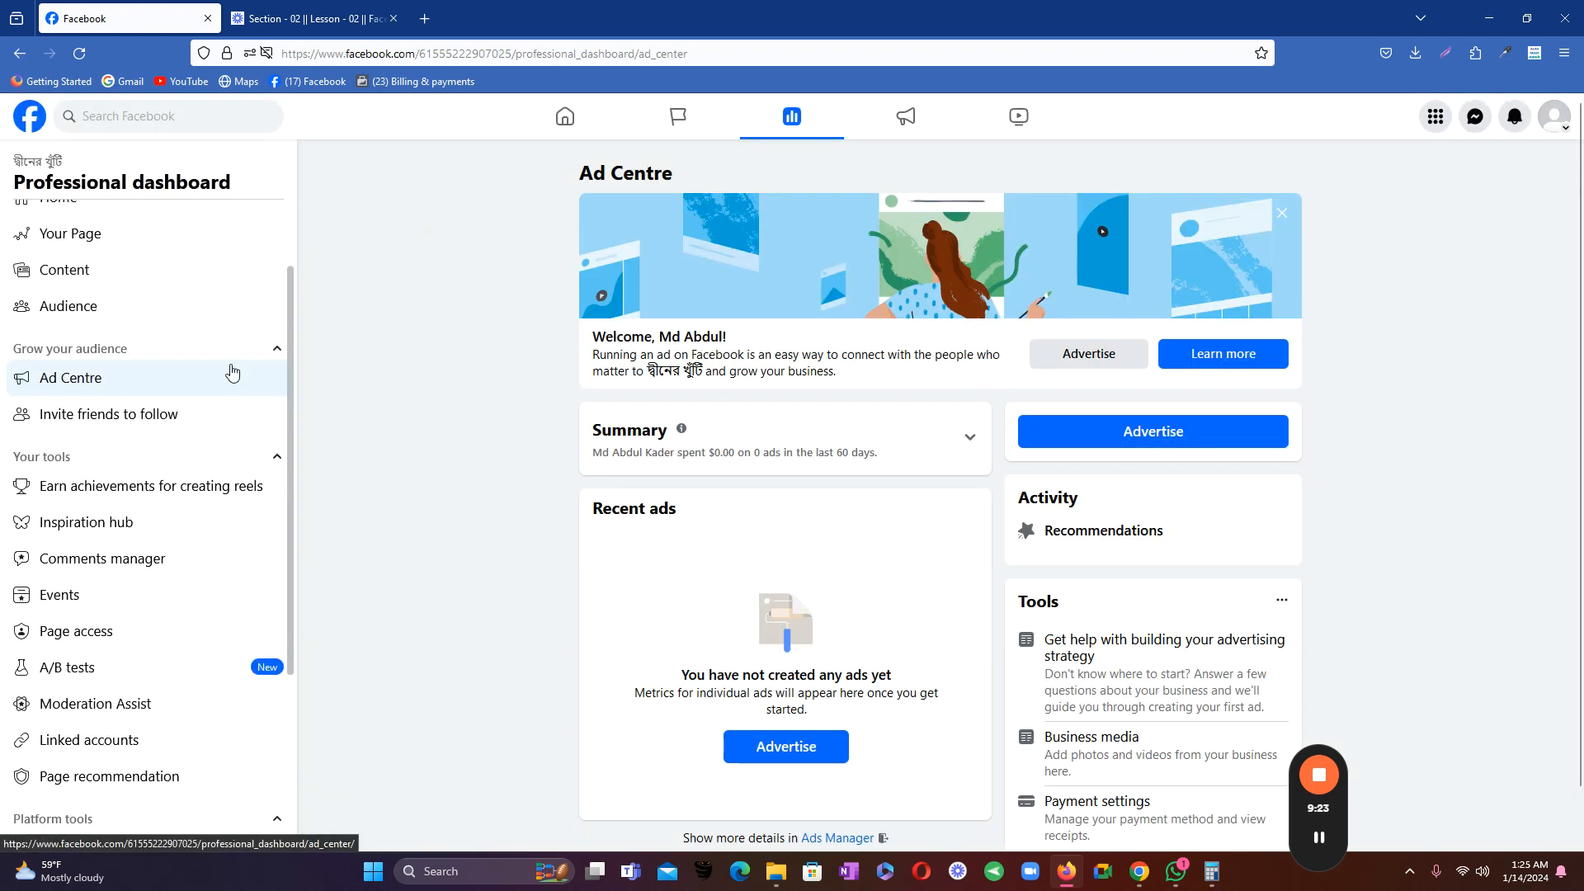
{"action": "scroll", "coordinate": [171, 502], "scroll_direction": "down", "scroll_amount": 2}
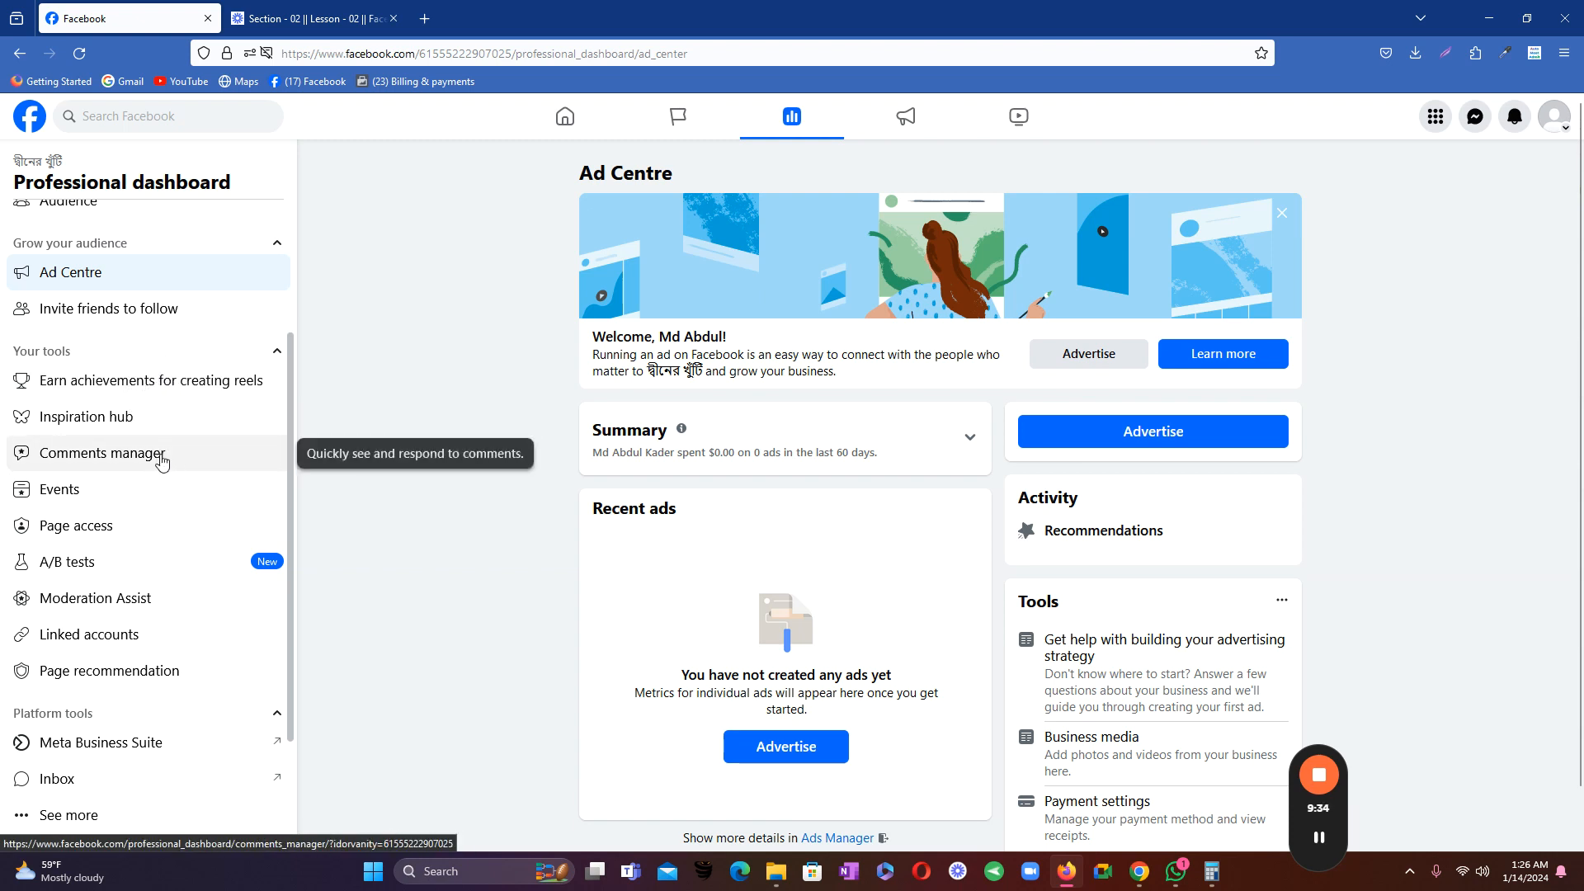
{"action": "scroll", "coordinate": [132, 462], "scroll_direction": "down", "scroll_amount": 2}
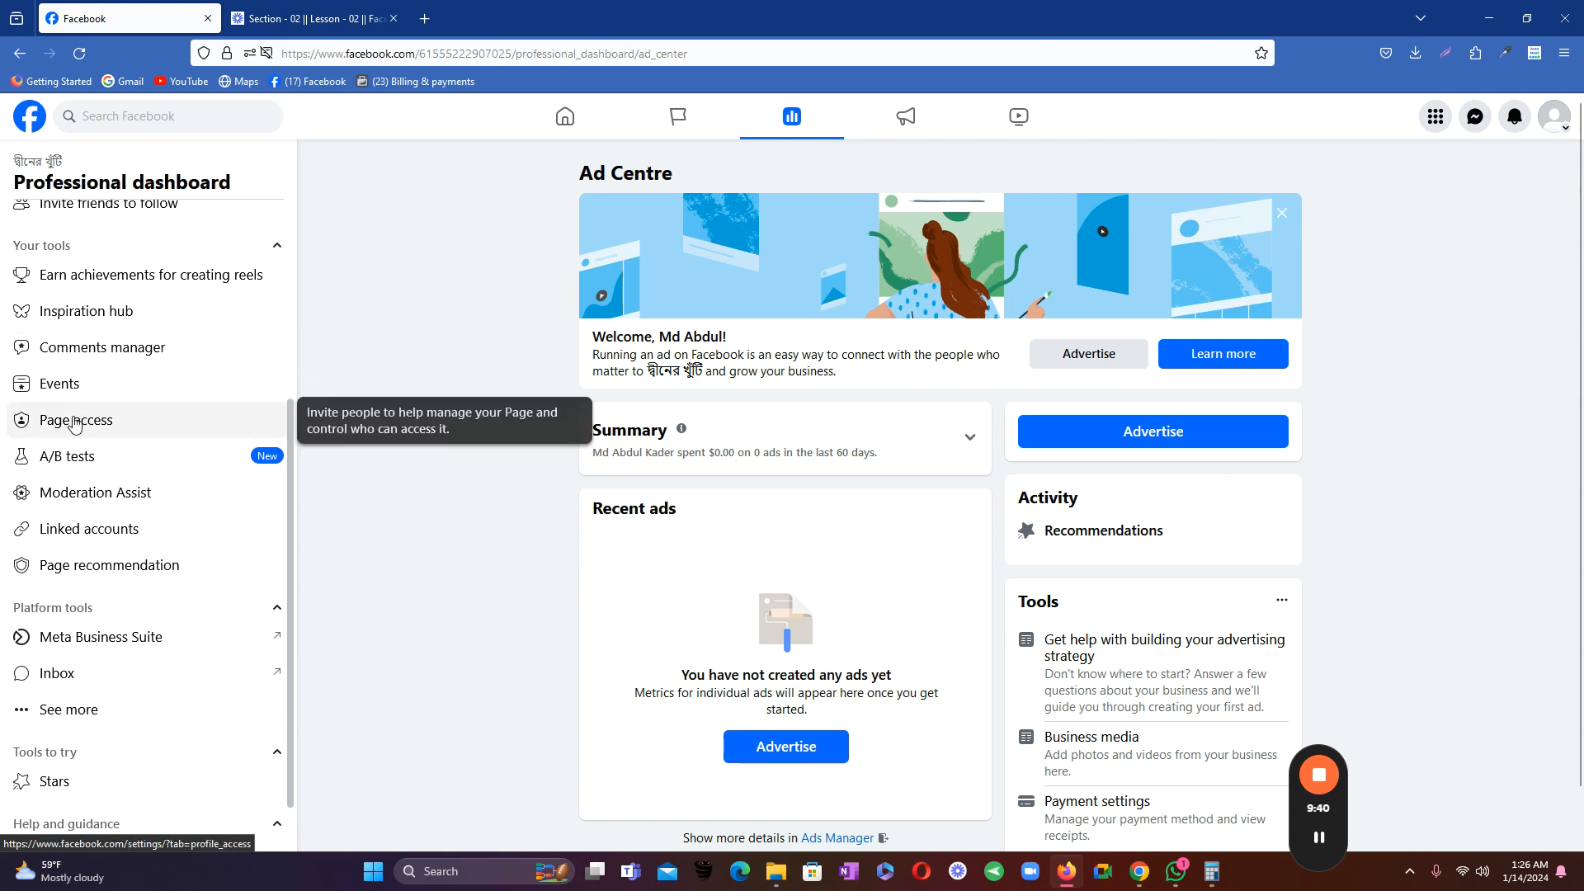
{"action": "left_click", "coordinate": [108, 423]}
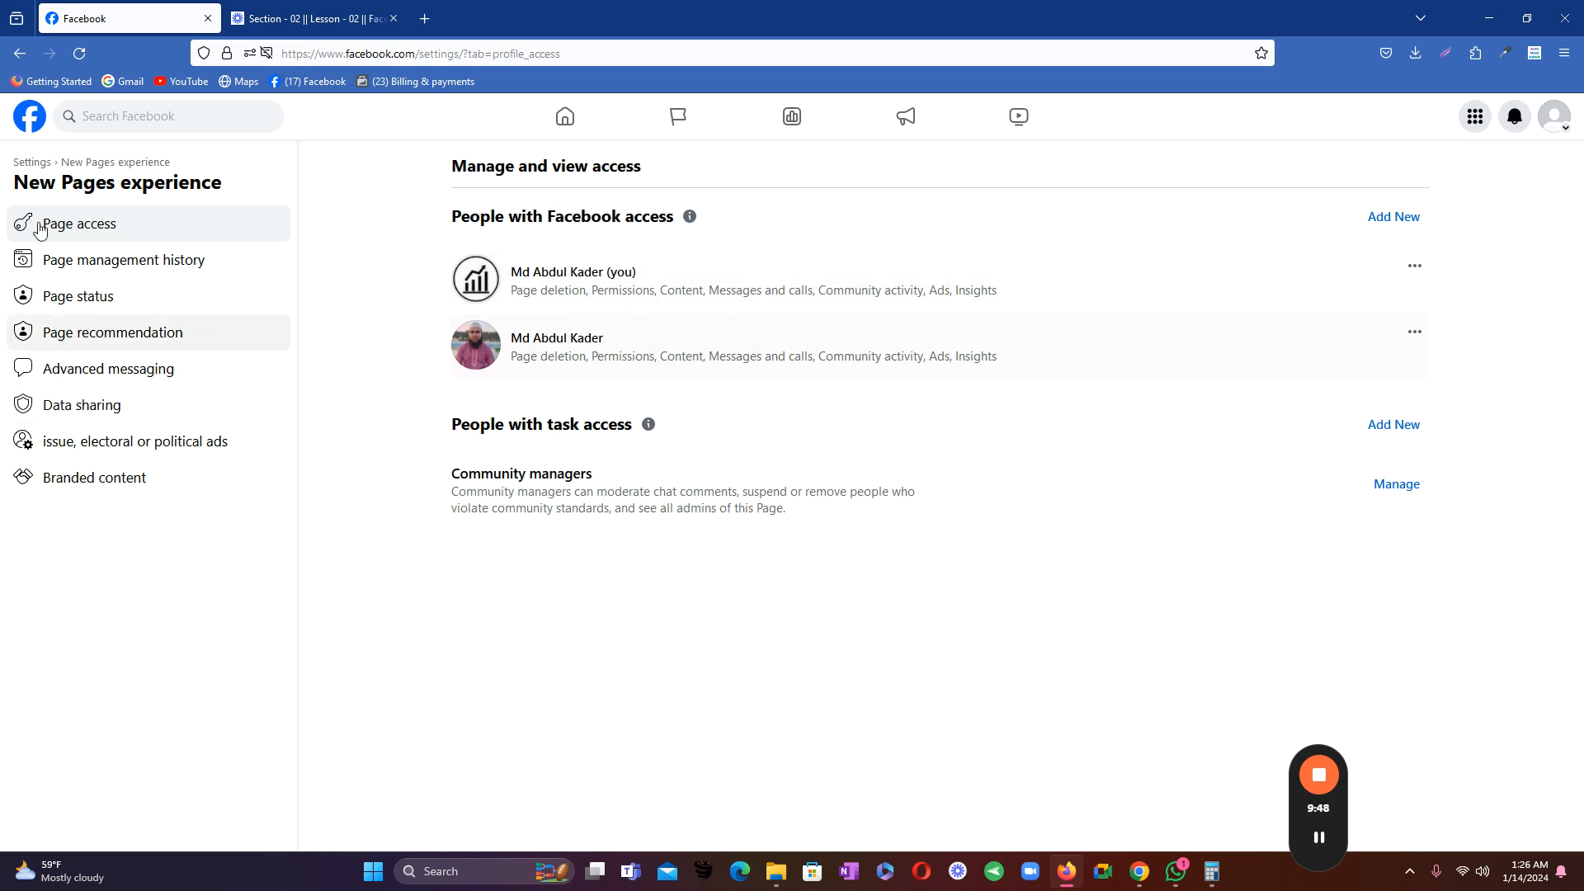
{"action": "left_click", "coordinate": [20, 54]}
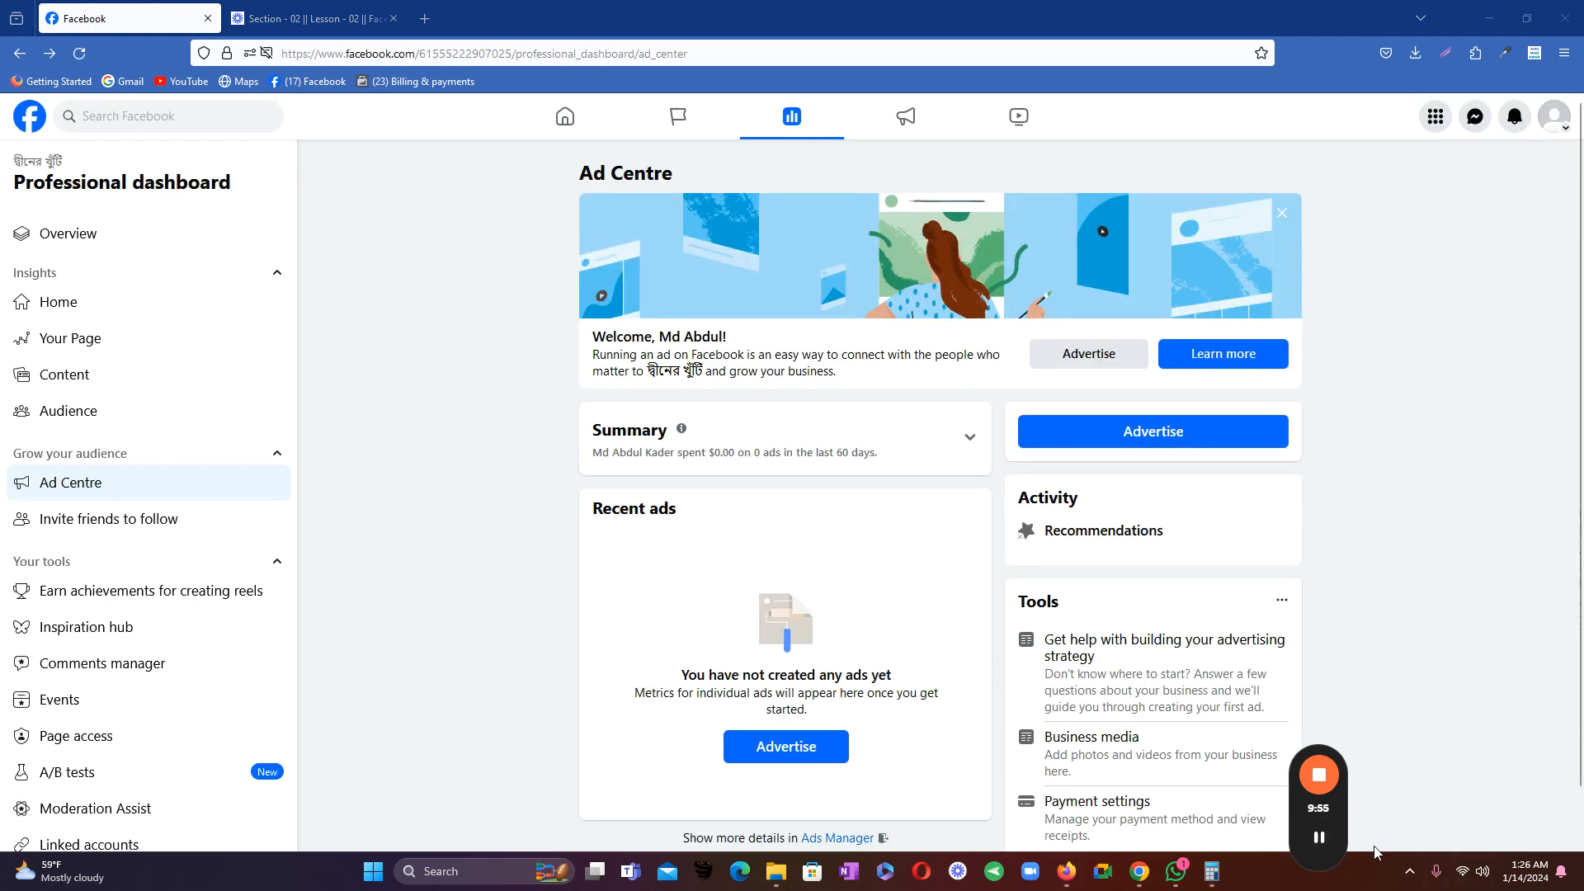
{"action": "left_click", "coordinate": [1319, 838]}
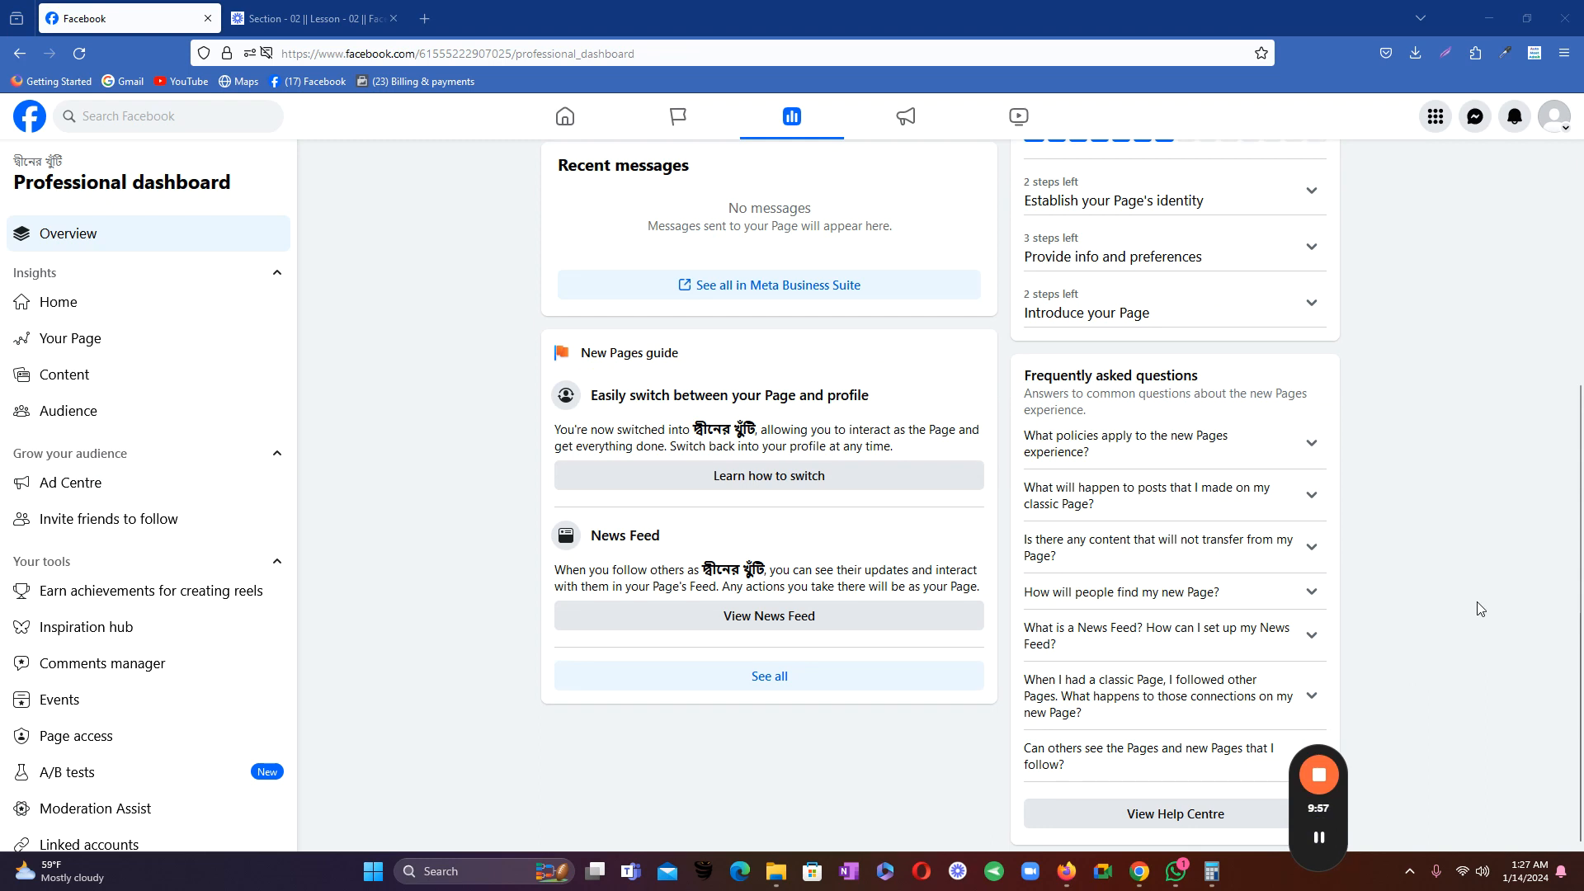